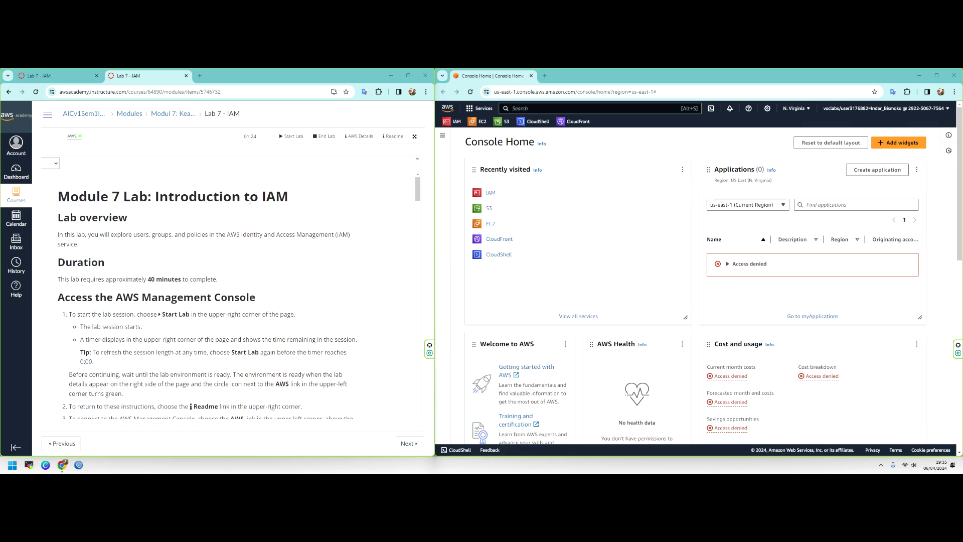
Read the Indonesian and English versions of the lab instructions down to Task 1 on exploring users and groups.
click(50, 76)
click(145, 76)
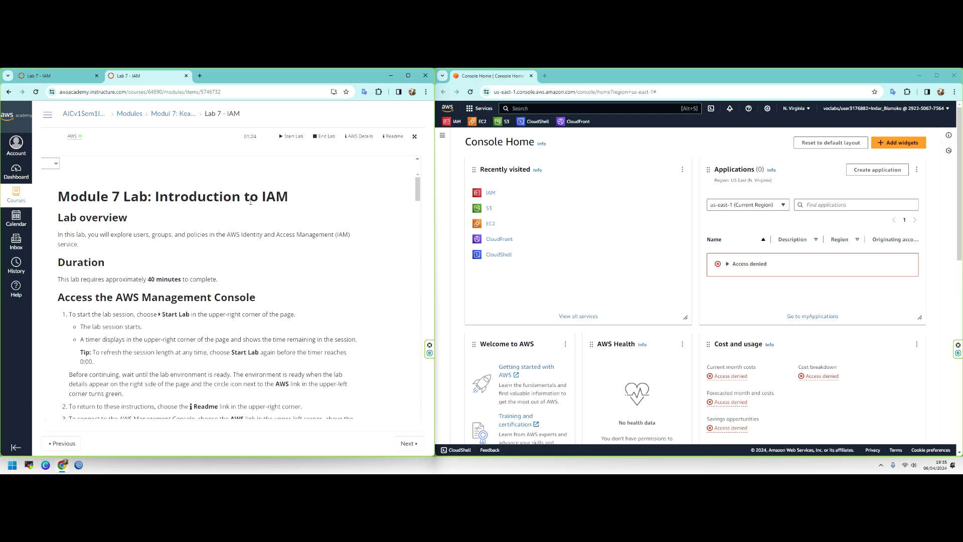
drag(260, 200, 266, 199)
click(78, 81)
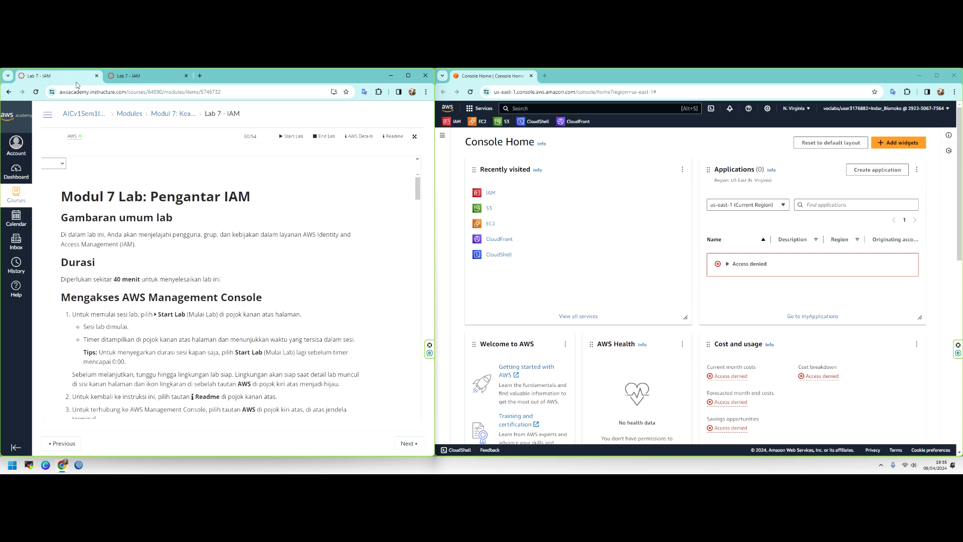
scroll(257, 254, down, 3)
scroll(257, 254, down, 3)
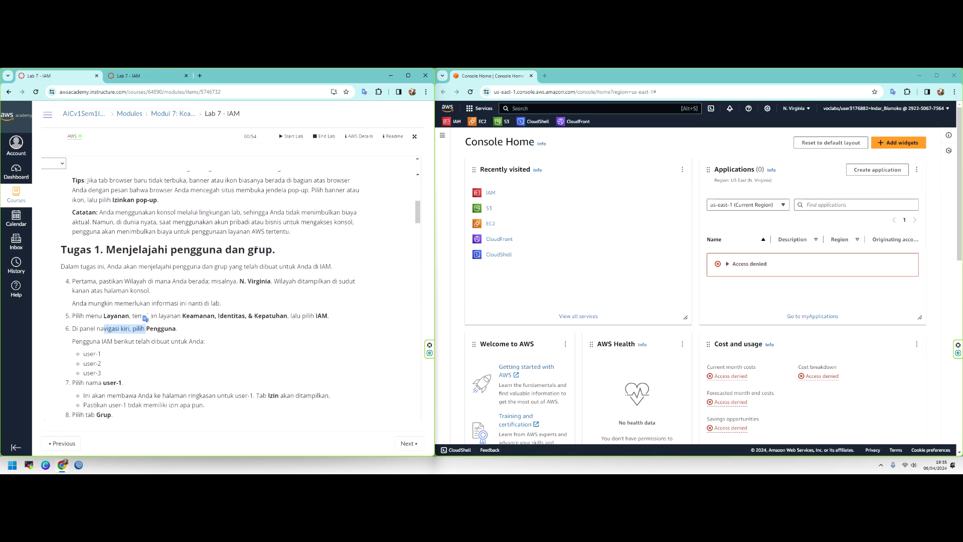
click(150, 76)
scroll(88, 236, down, 5)
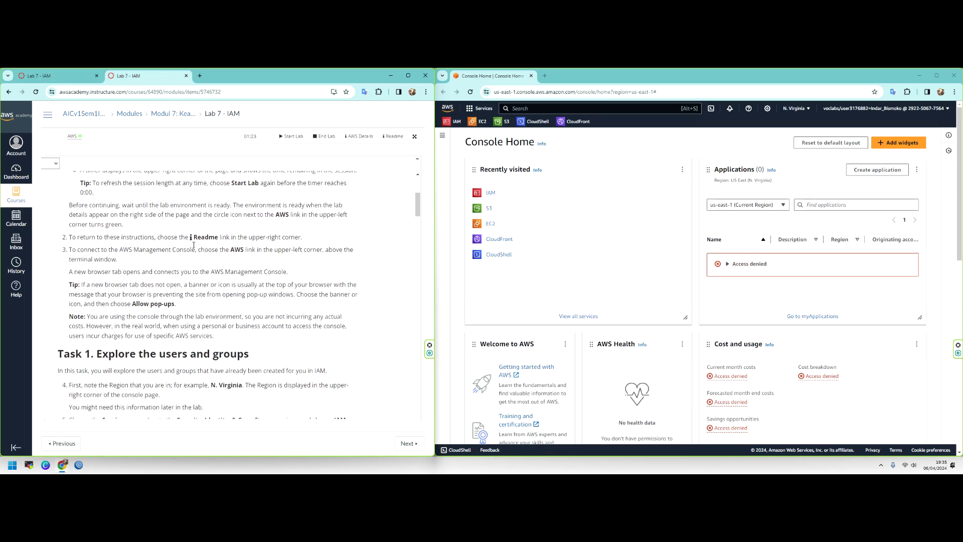
scroll(87, 236, down, 1)
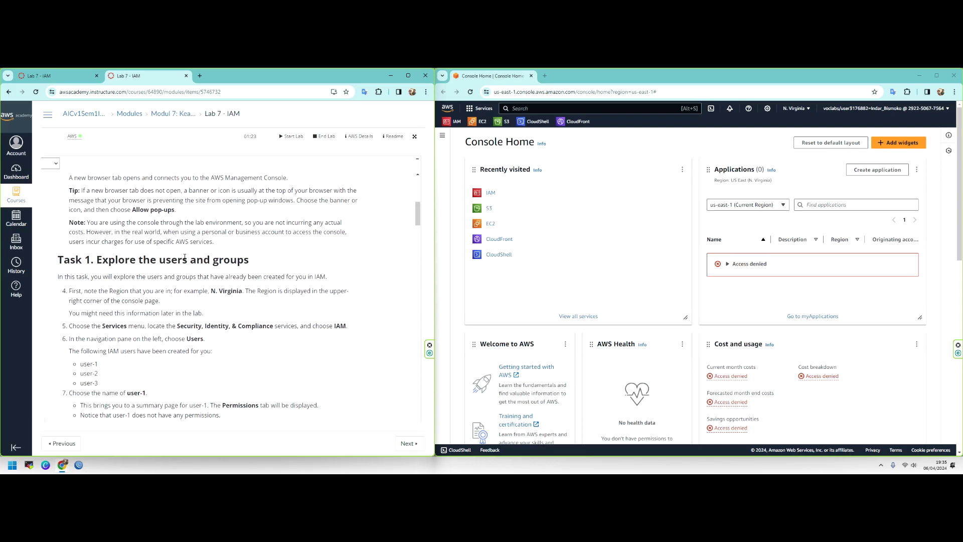
click(76, 75)
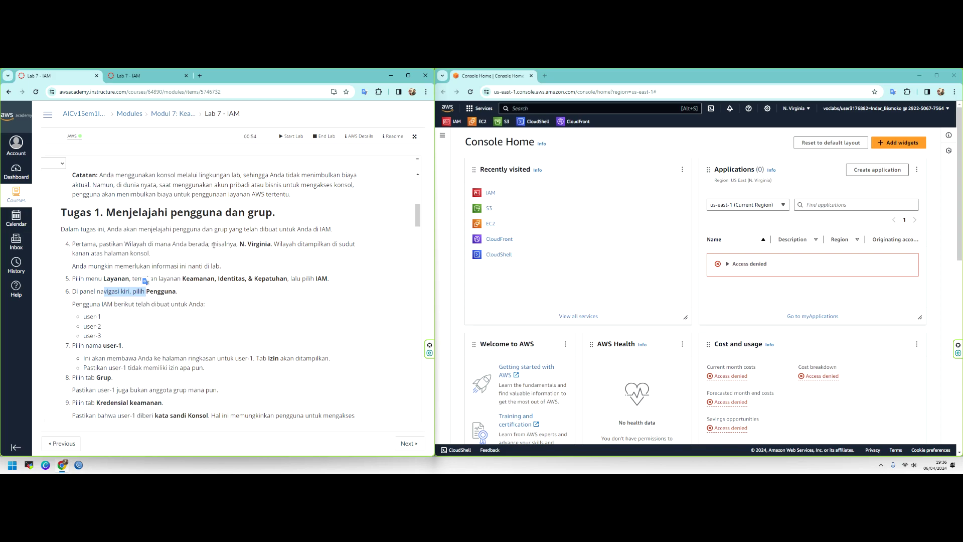
click(147, 75)
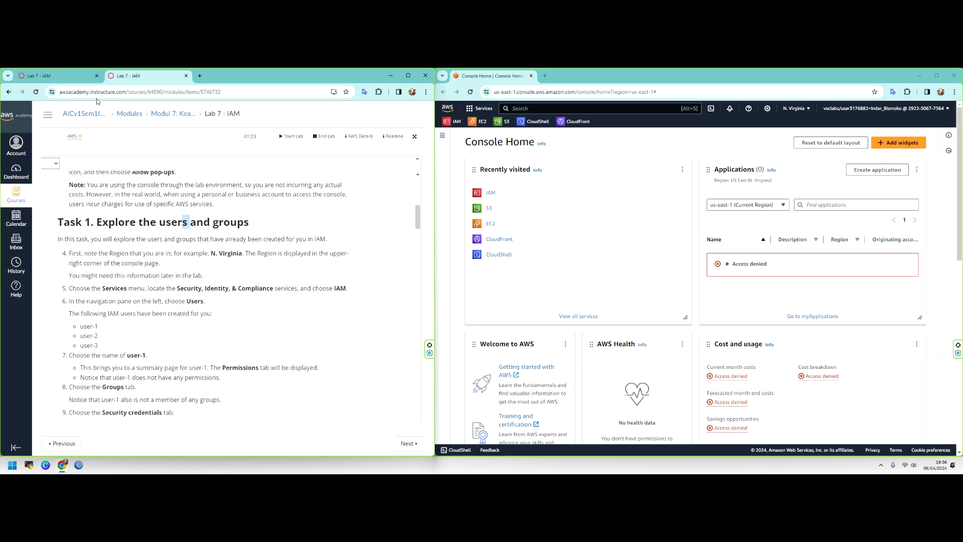
click(41, 76)
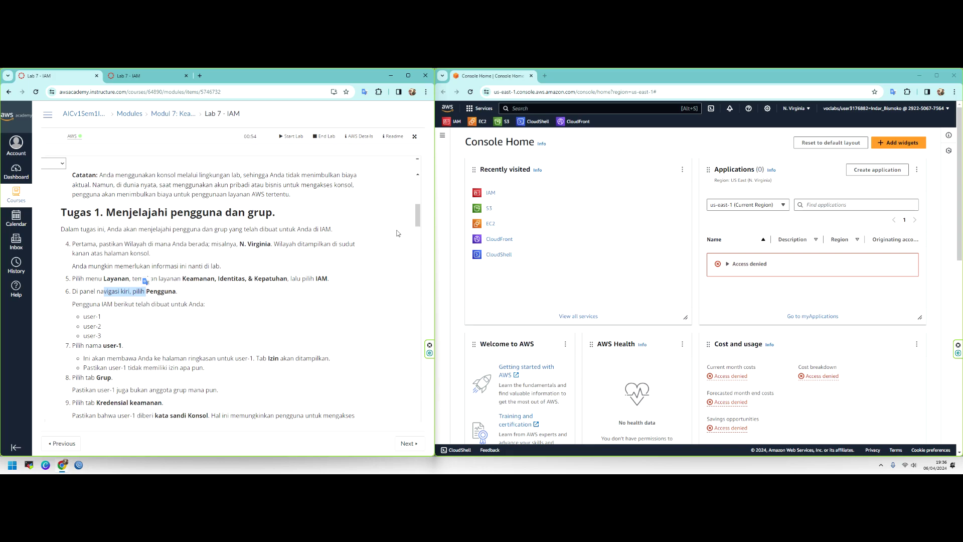
Check in the console's region list that the region matches the N. Virginia named in lab step 4.
drag(271, 244, 239, 245)
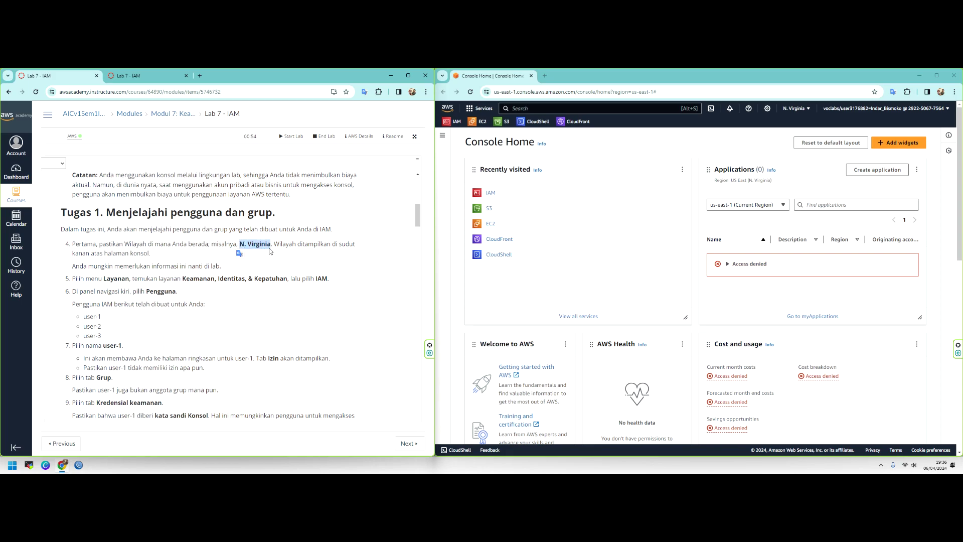
click(806, 110)
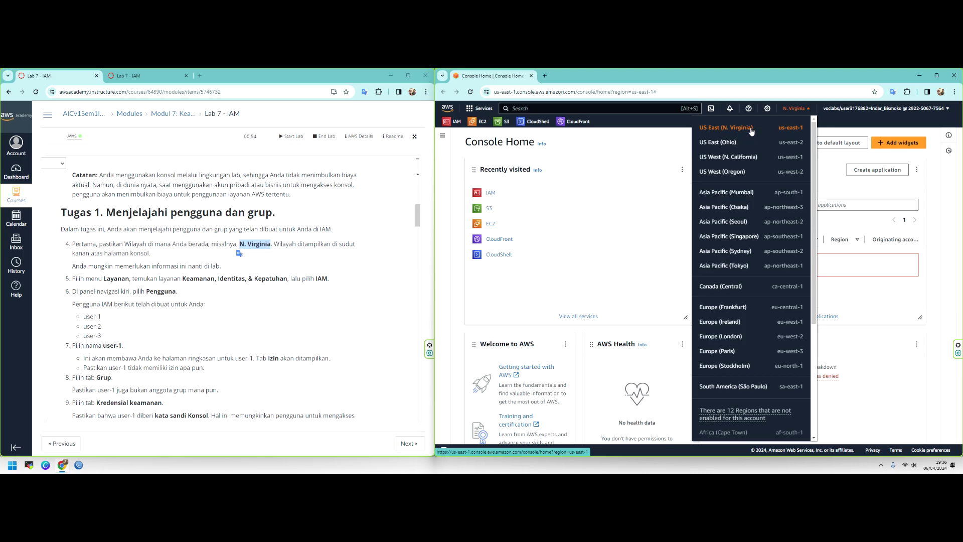
click(660, 137)
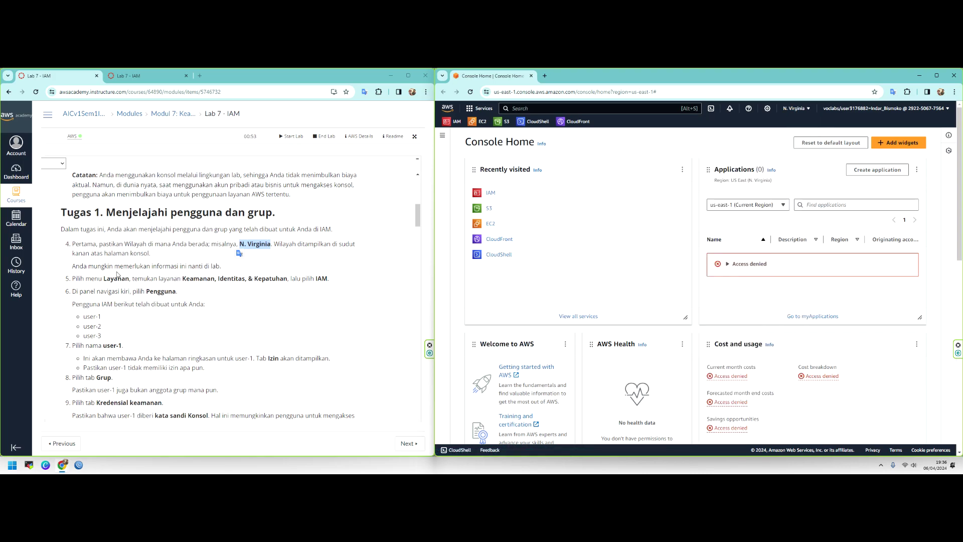
Follow lab step 5 and open the IAM service from the Security, Identity, & Compliance category.
drag(92, 279, 135, 277)
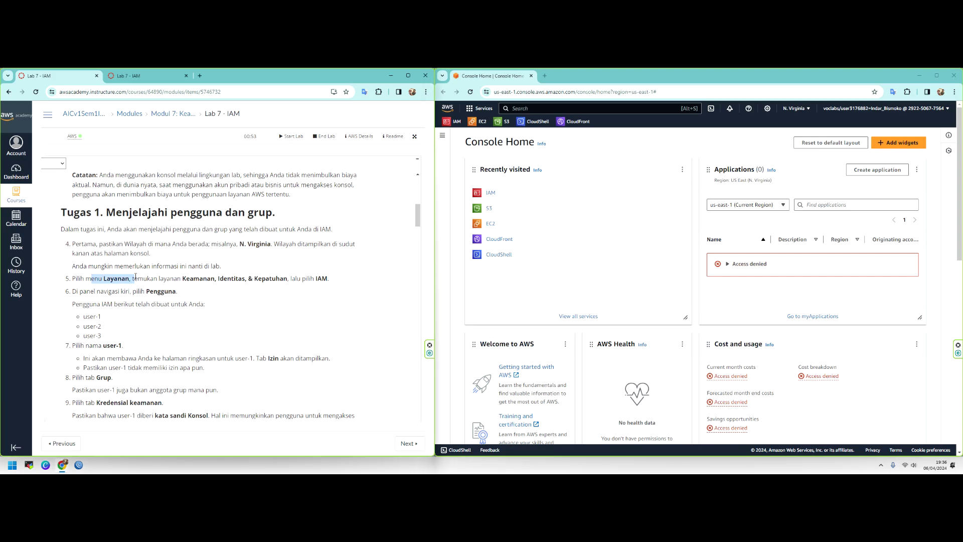
drag(202, 278, 253, 279)
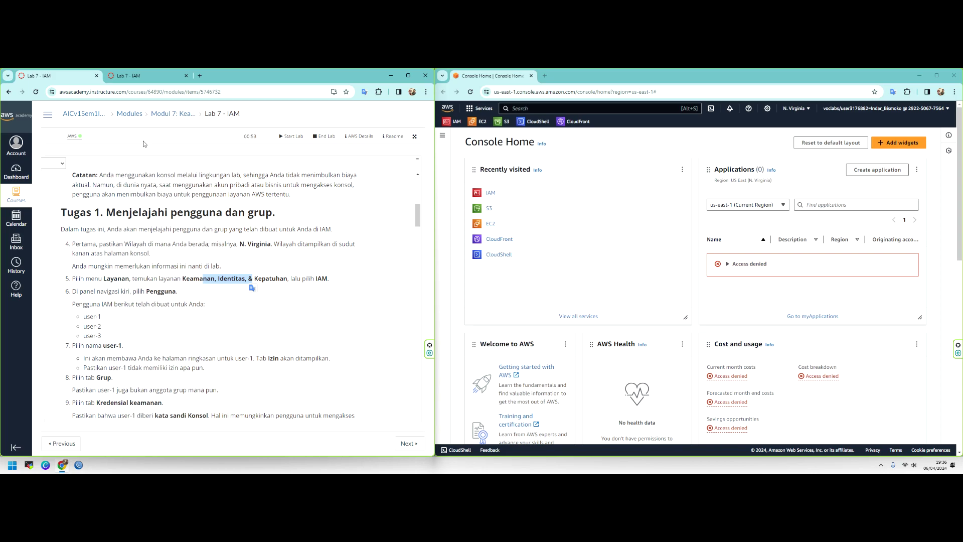
click(141, 76)
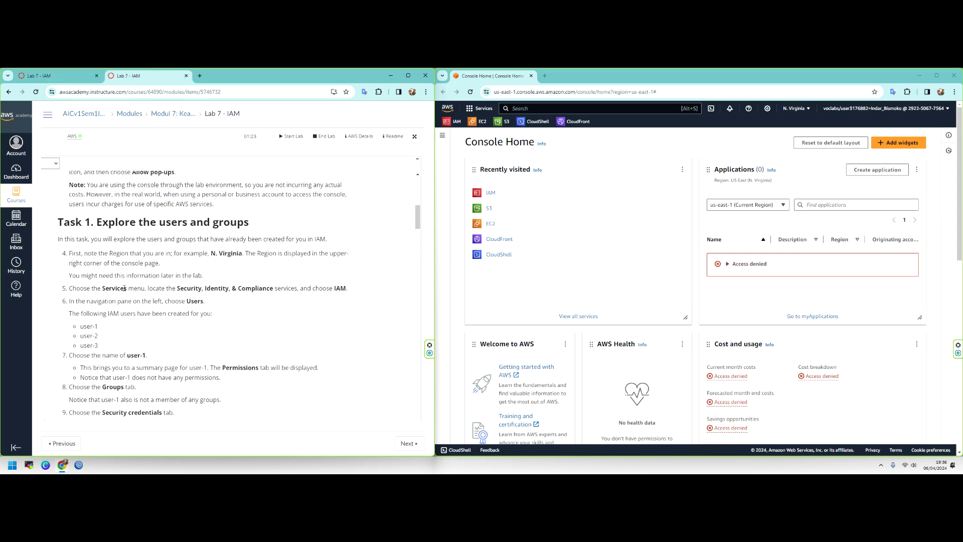
drag(184, 287, 266, 286)
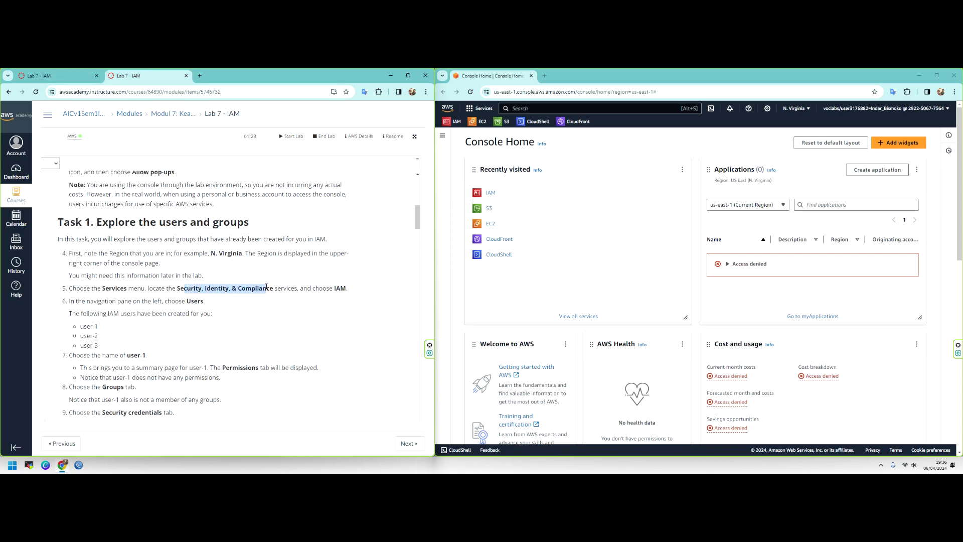
click(476, 108)
scroll(507, 311, down, 3)
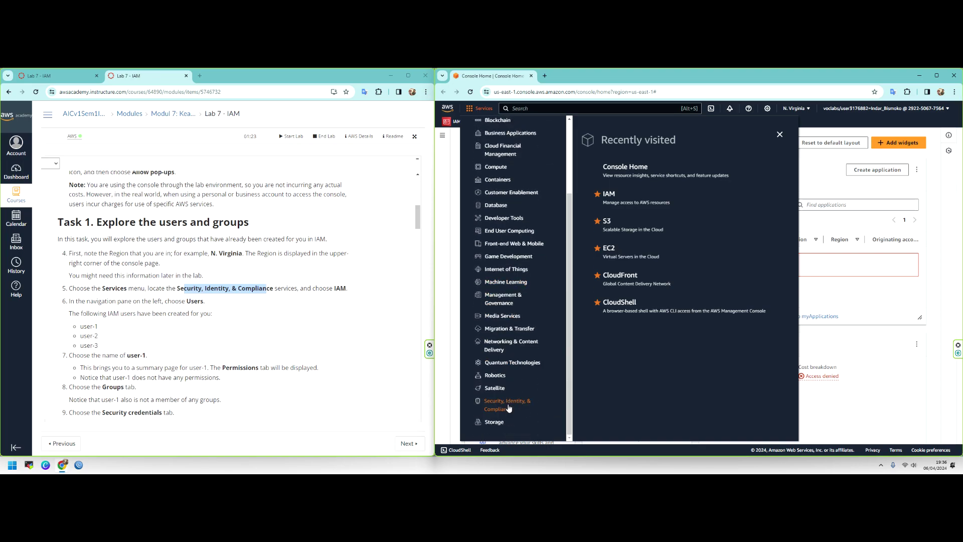
click(509, 402)
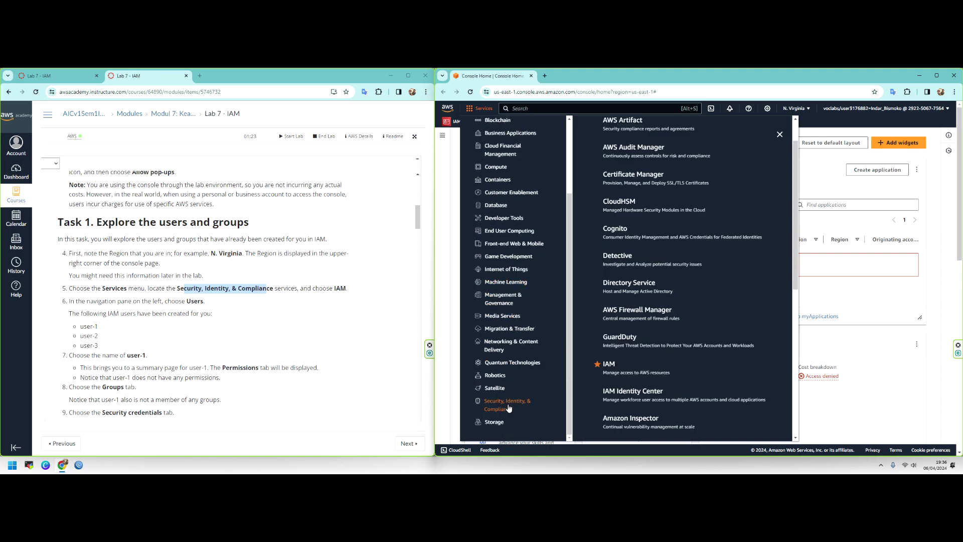
click(621, 367)
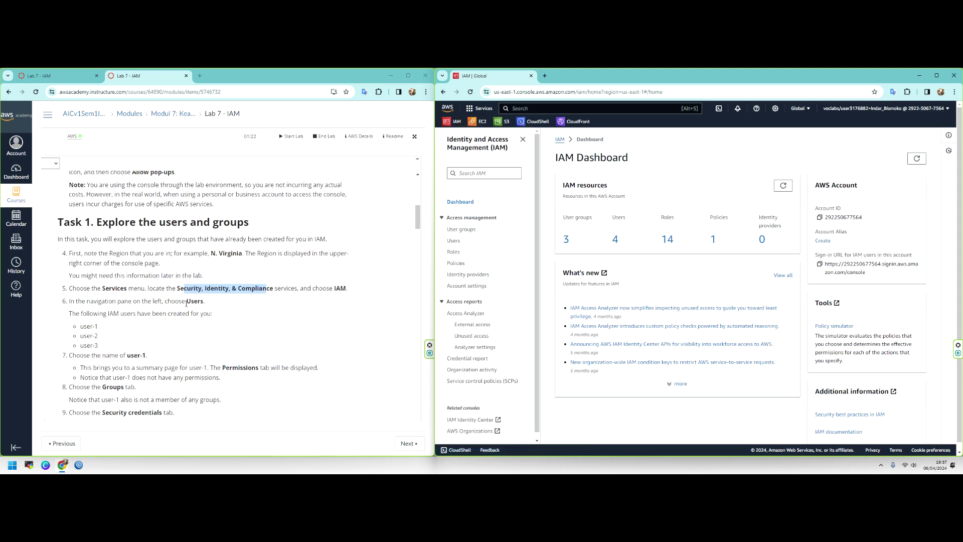
drag(185, 302, 205, 302)
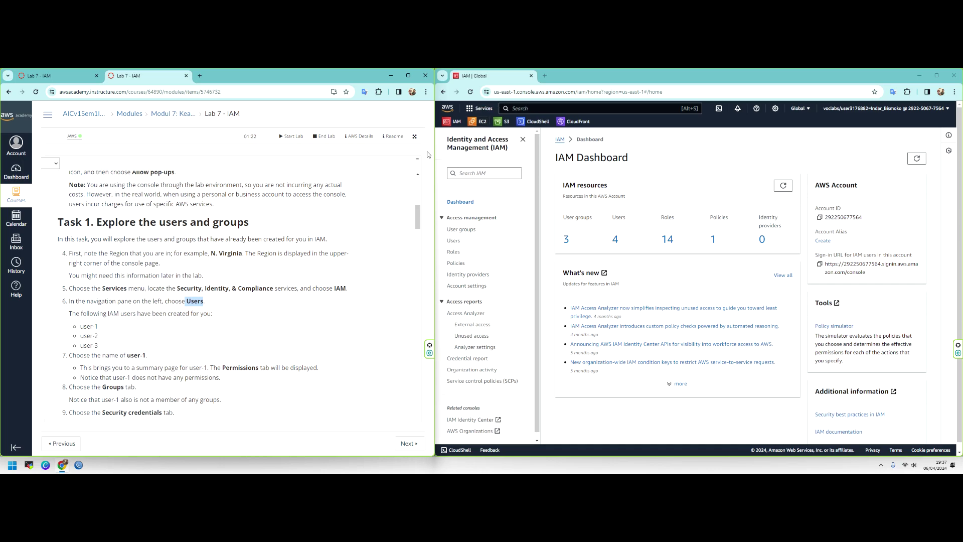
click(523, 139)
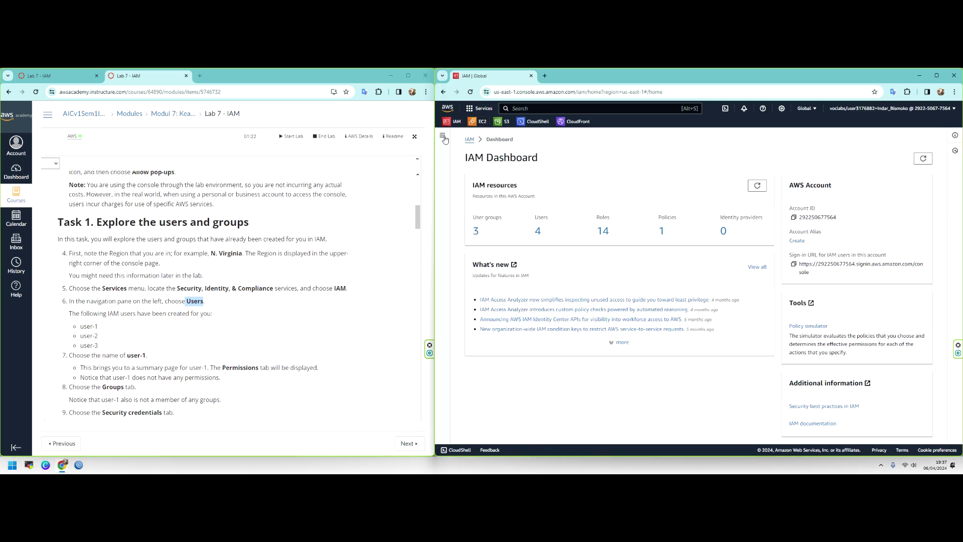
click(445, 139)
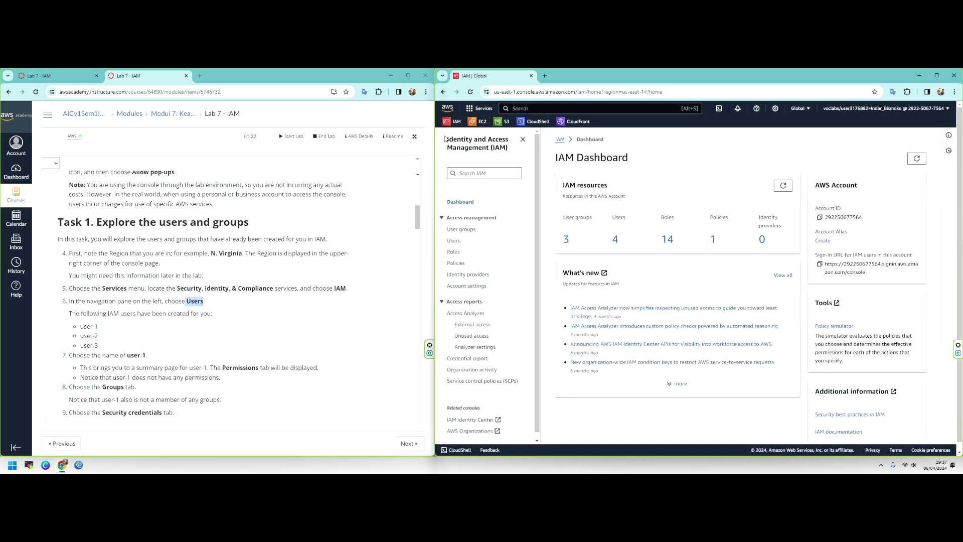
click(523, 140)
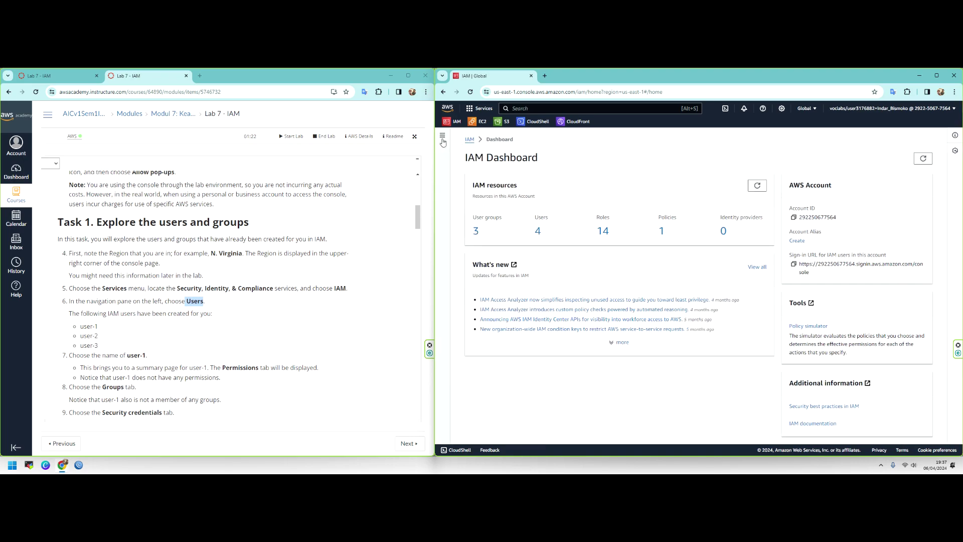
click(445, 144)
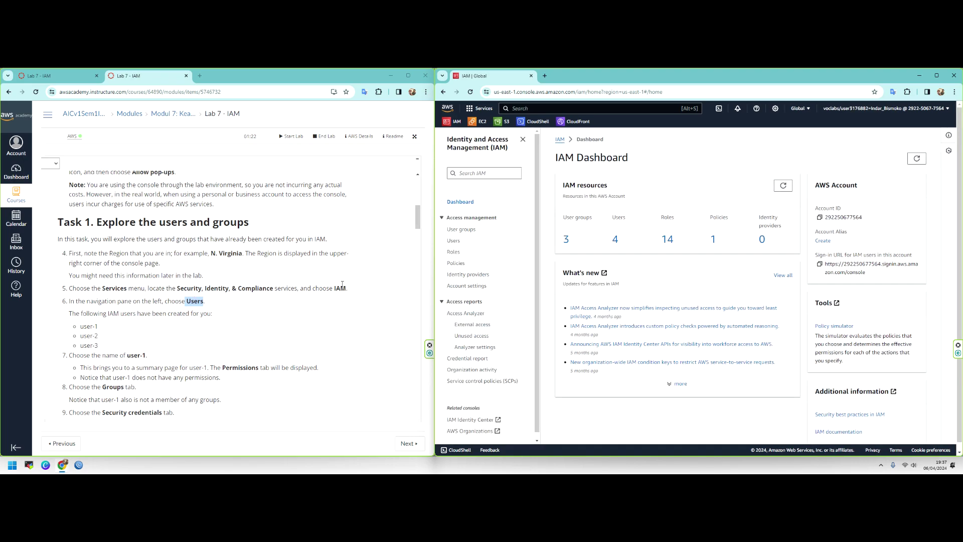
Open the list of IAM users and compare it with the users named in lab step 6.
click(453, 241)
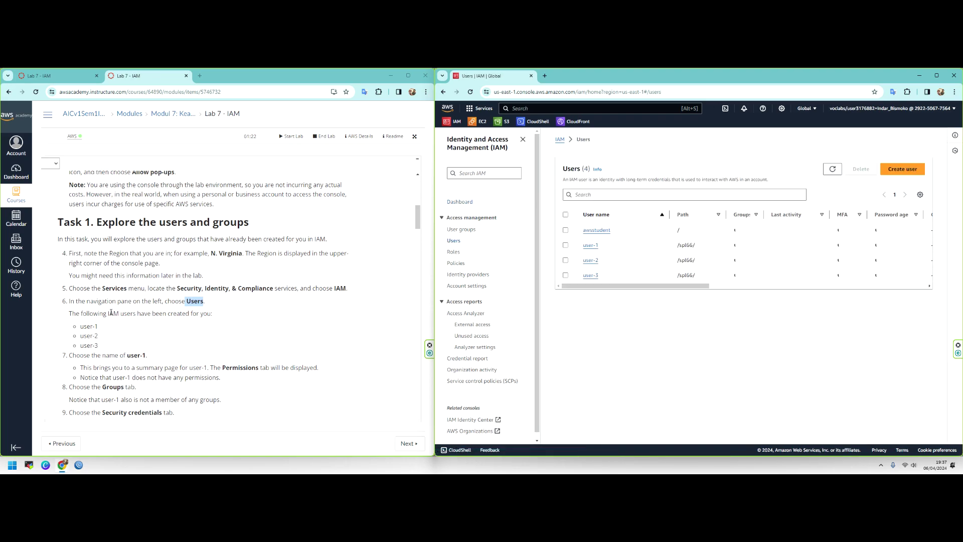
drag(108, 313, 155, 312)
click(158, 314)
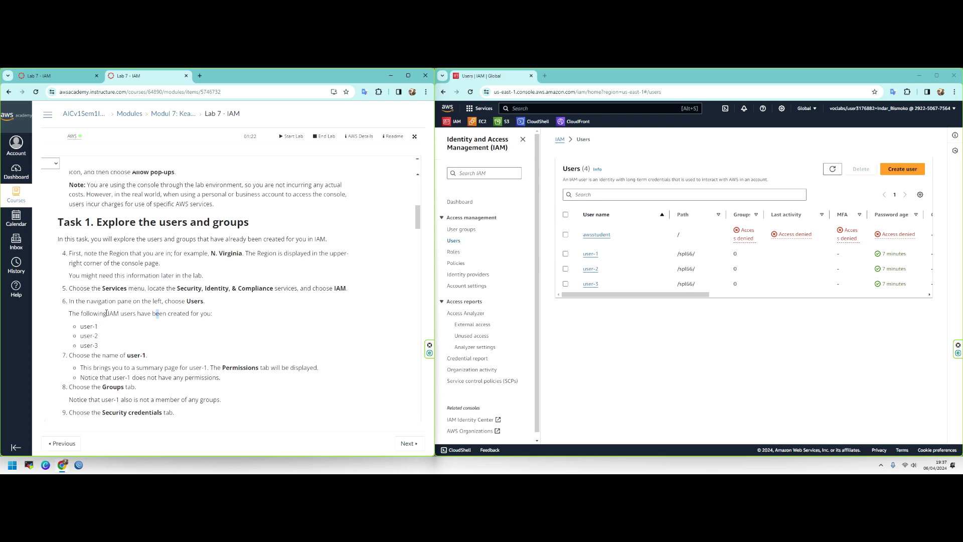
drag(102, 313, 130, 313)
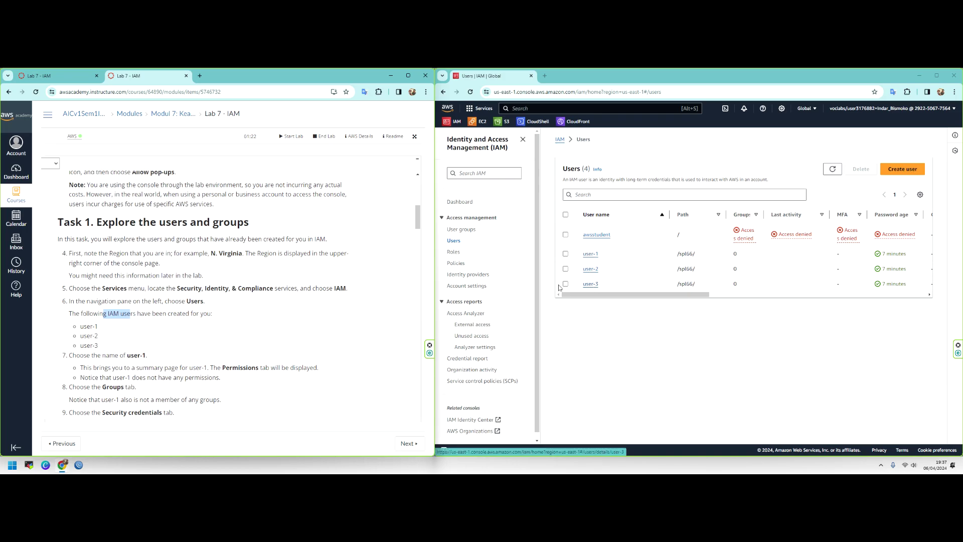
Read lab step 7 in both language versions and open the summary page of user-1.
drag(102, 358, 145, 357)
scroll(166, 357, down, 2)
click(57, 76)
scroll(101, 274, down, 3)
drag(102, 283, 220, 284)
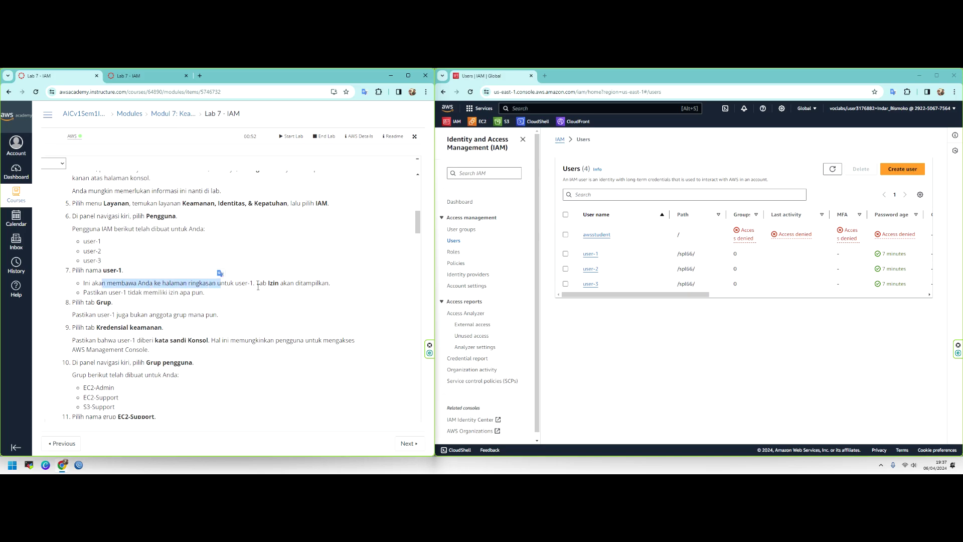
click(257, 290)
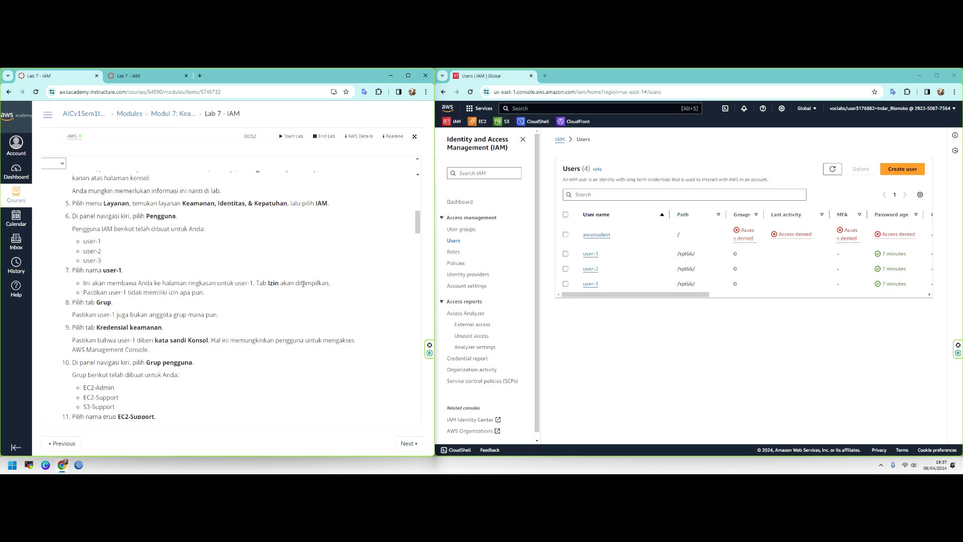
click(588, 254)
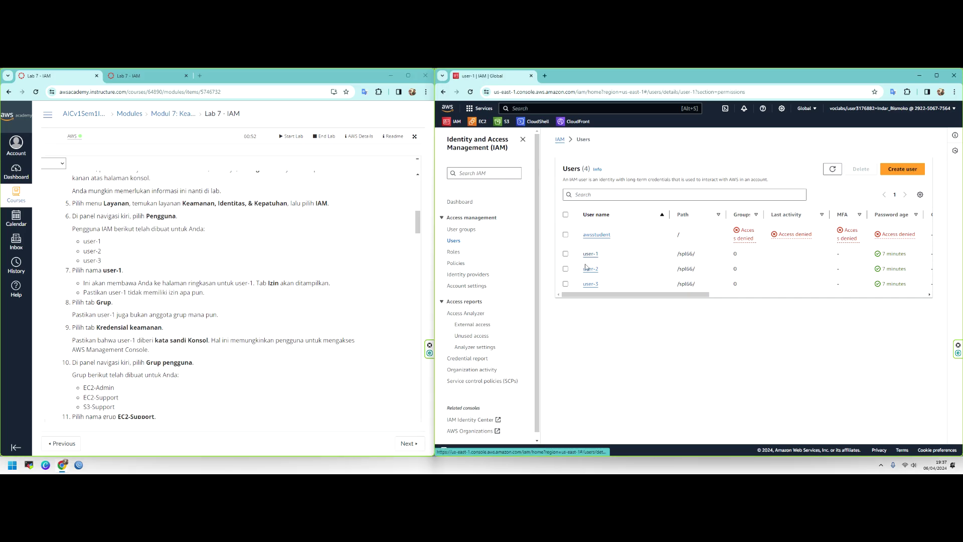
Examine the permissions policies of user-1 and compare them with the note in lab step 7.
scroll(556, 206, down, 1)
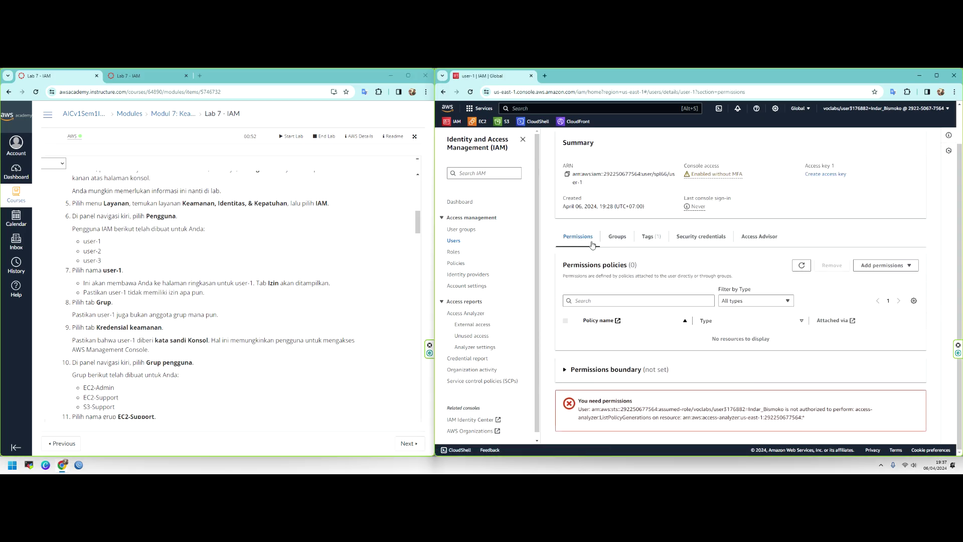
scroll(594, 248, up, 1)
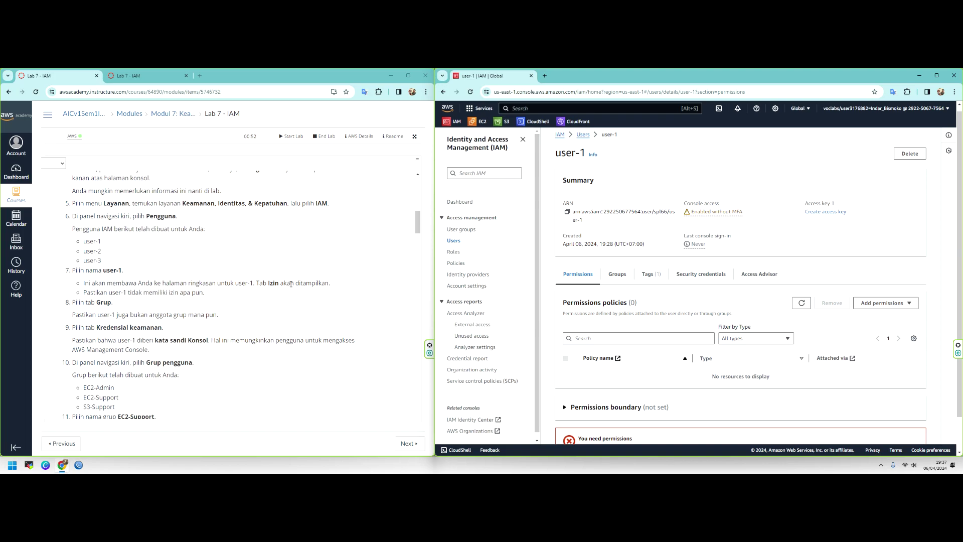
drag(136, 291, 178, 292)
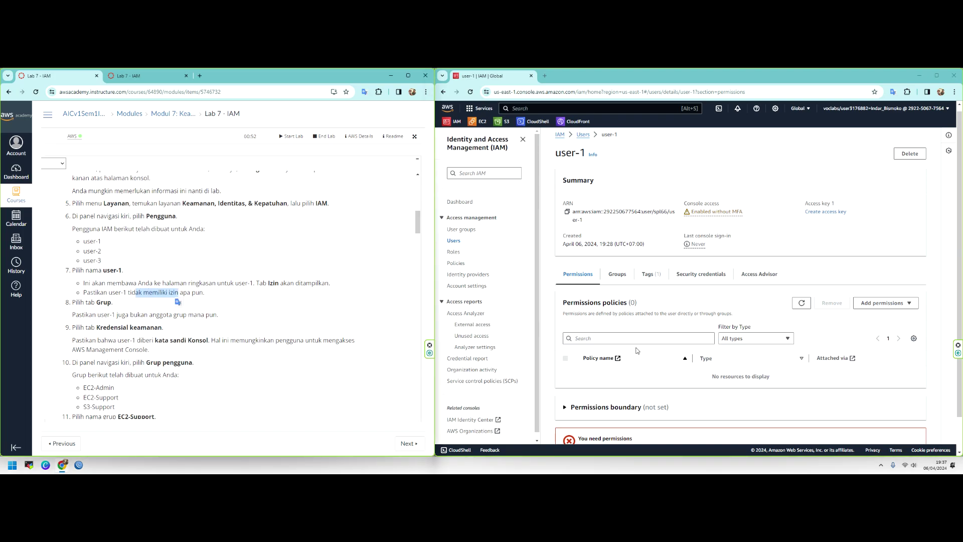
scroll(605, 337, down, 1)
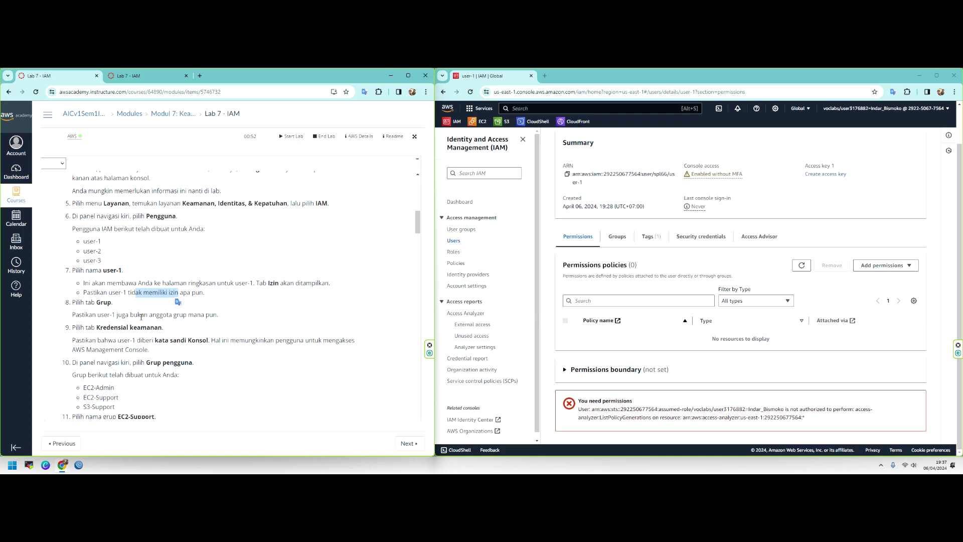
Follow lab step 8 in both language versions and open the group memberships of user-1 to check them against the note.
drag(83, 304, 103, 303)
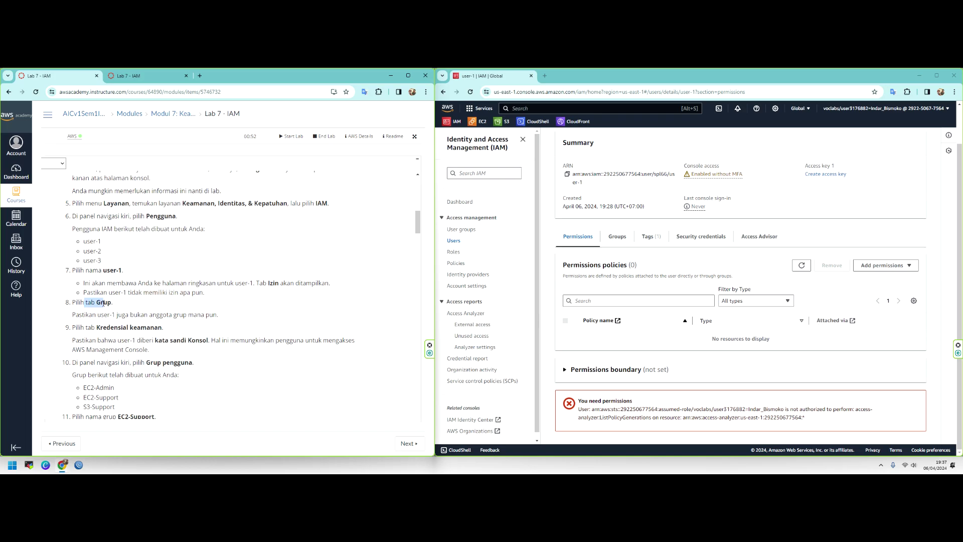
click(166, 79)
scroll(102, 293, down, 2)
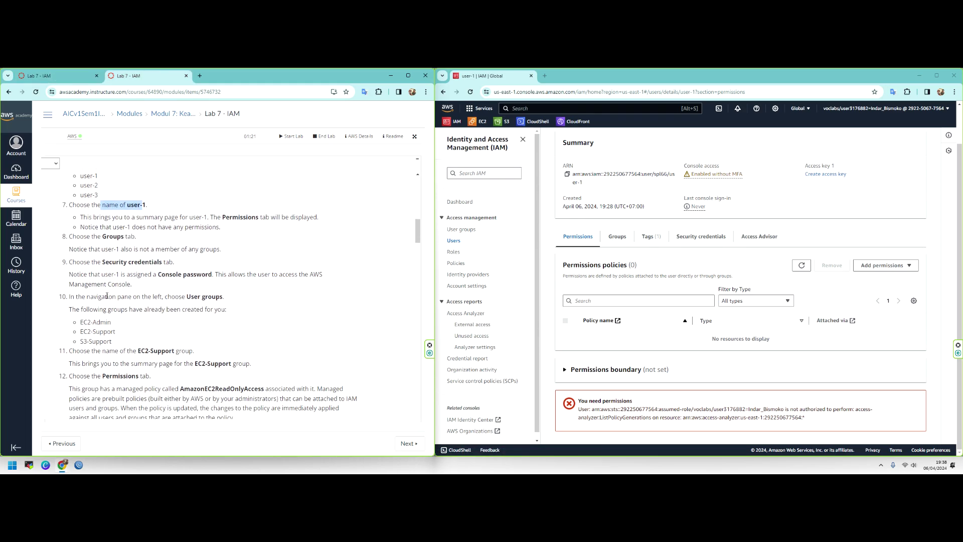
drag(101, 237, 125, 237)
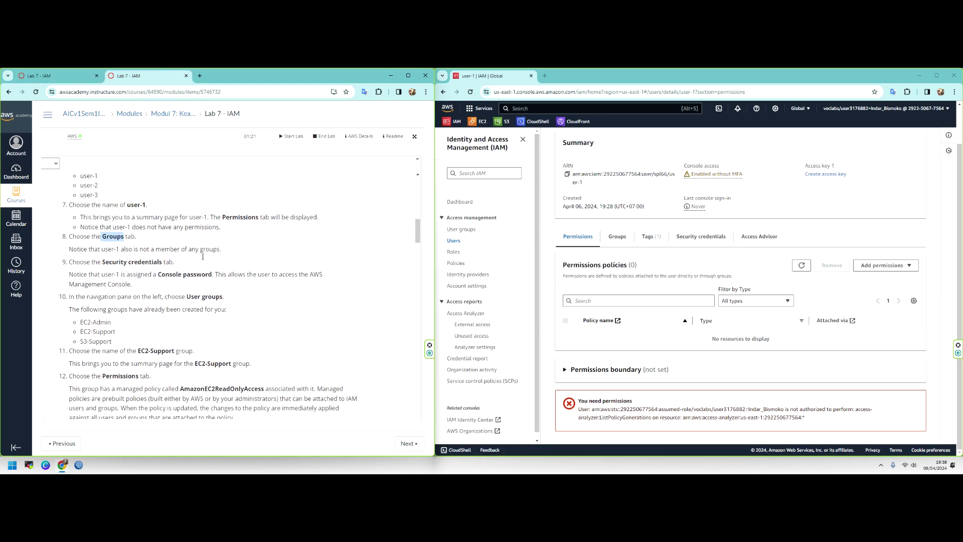
click(623, 241)
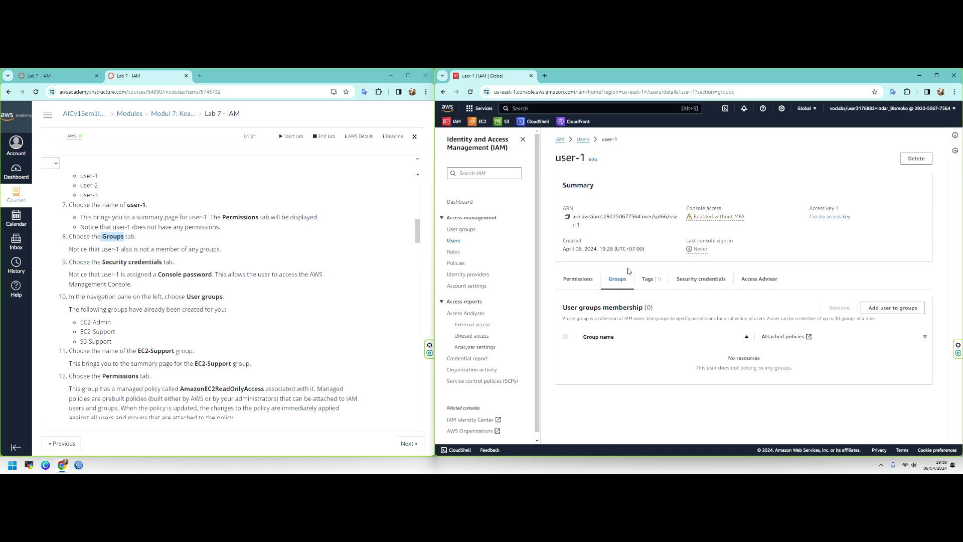
drag(134, 249, 179, 250)
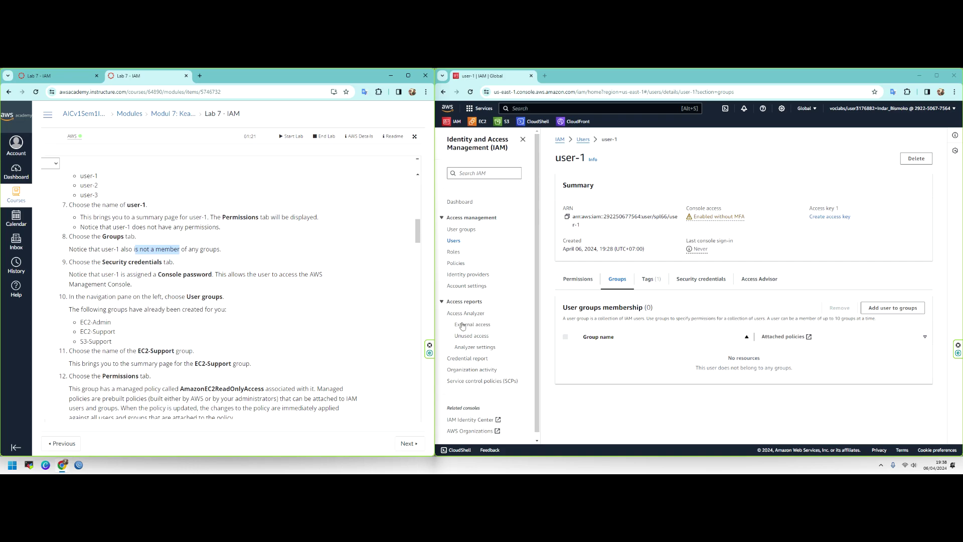
Follow lab step 9 and open the security credentials of user-1 to check the console password assignment.
drag(102, 262, 152, 262)
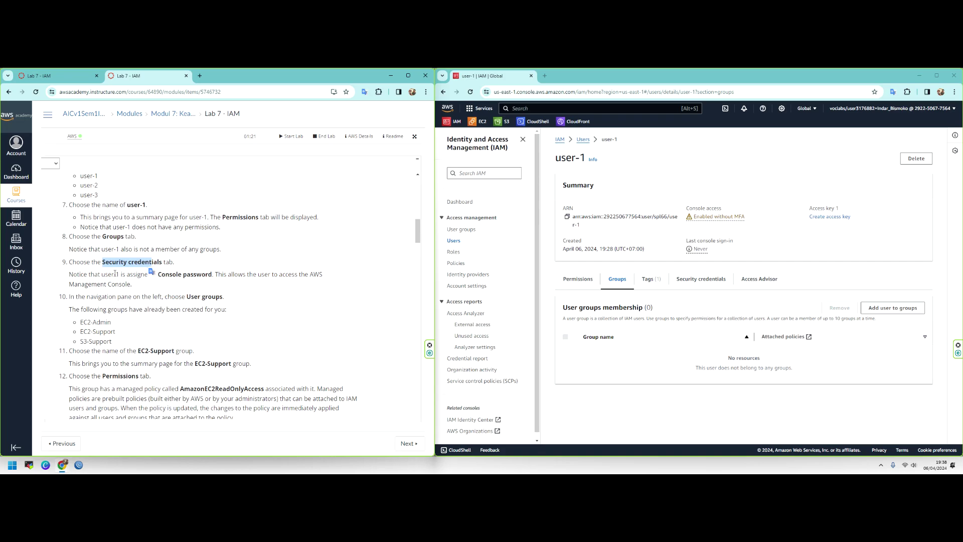
click(685, 280)
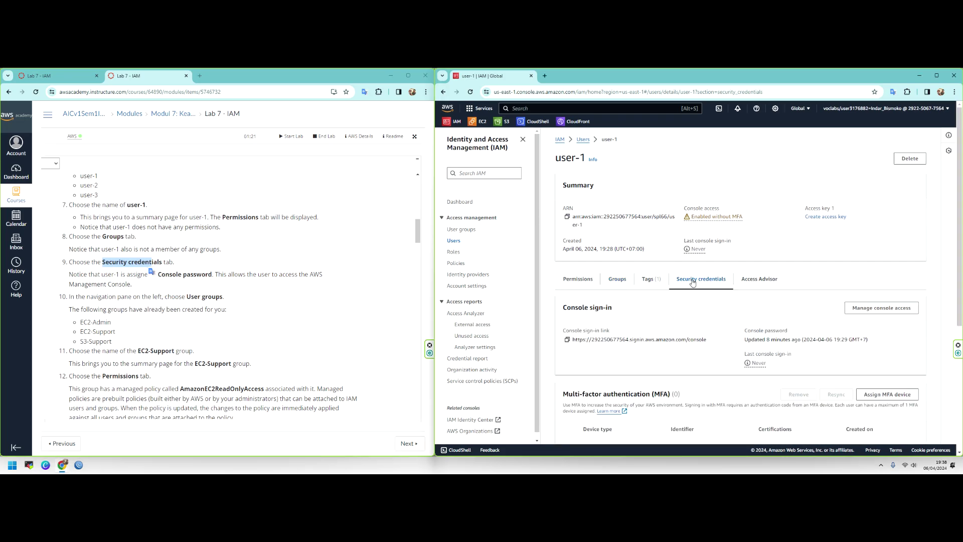
scroll(647, 292, down, 2)
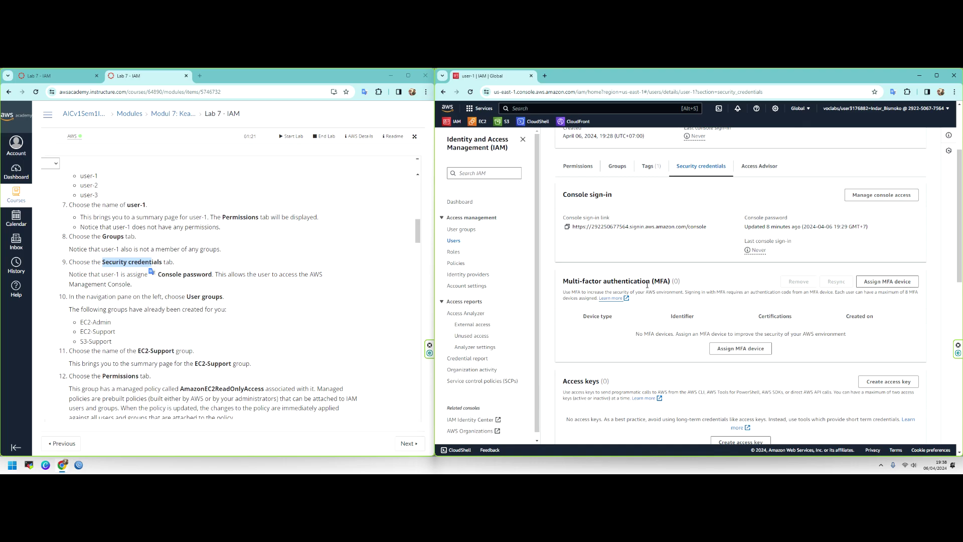
drag(95, 275, 173, 275)
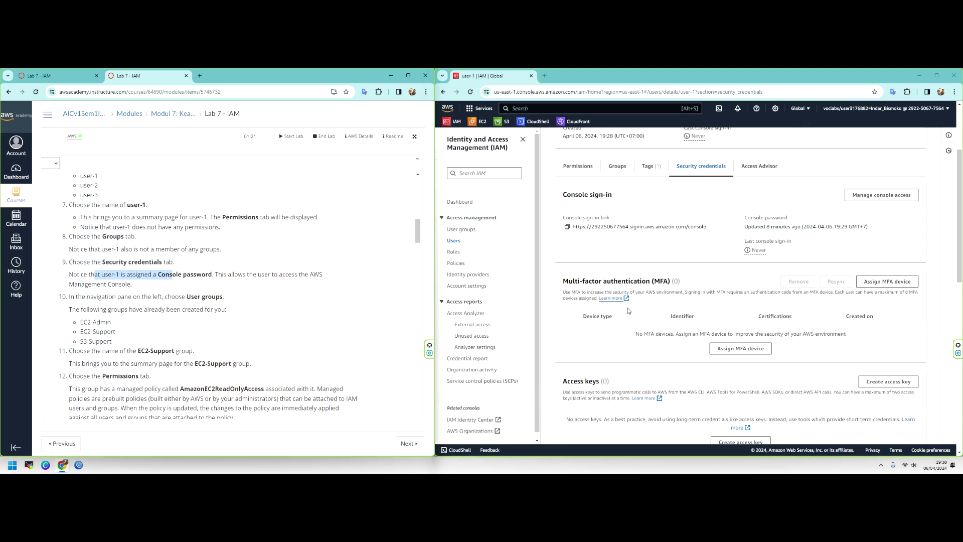
scroll(628, 311, up, 1)
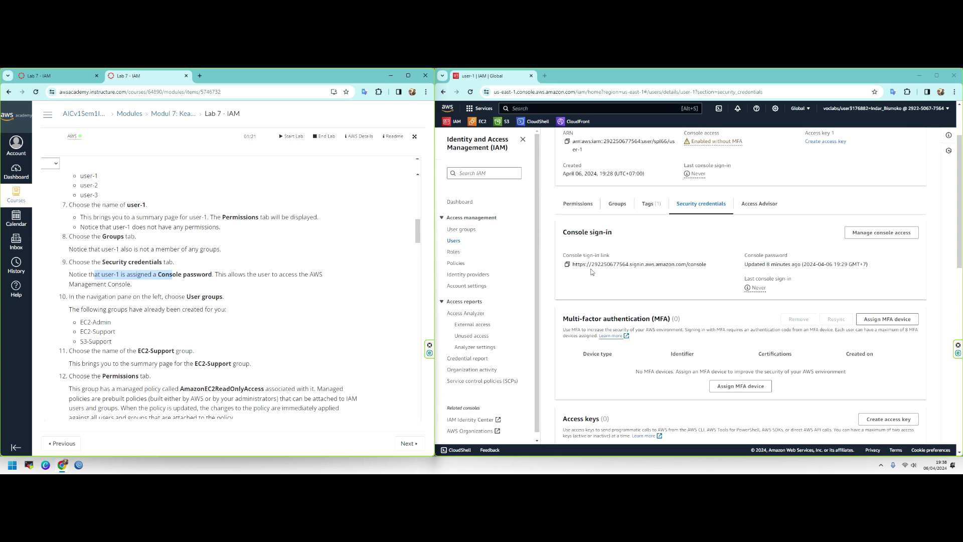
Copy the console sign-in link of user-1, view its sign-in page in a new browser tab, and close that tab.
click(567, 265)
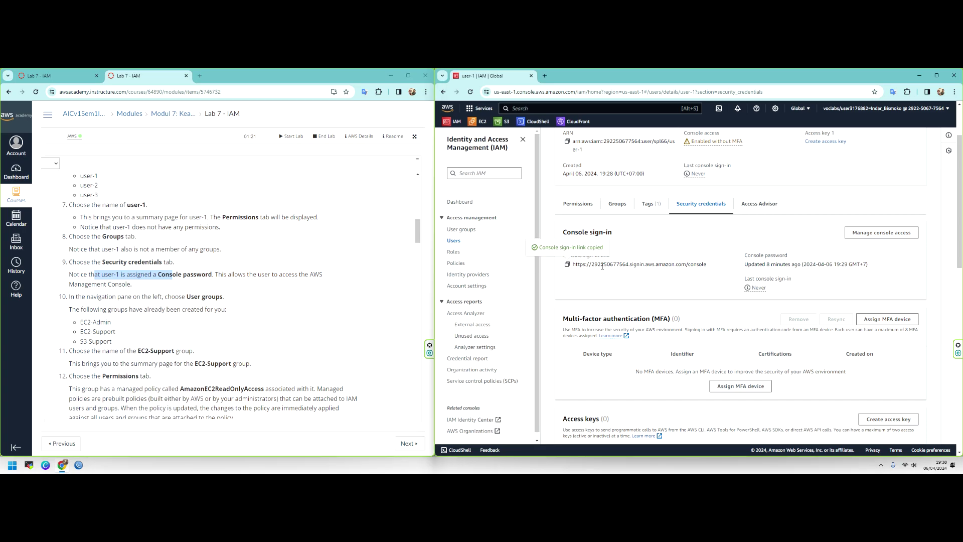
click(545, 76)
key(ctrl+v)
click(595, 106)
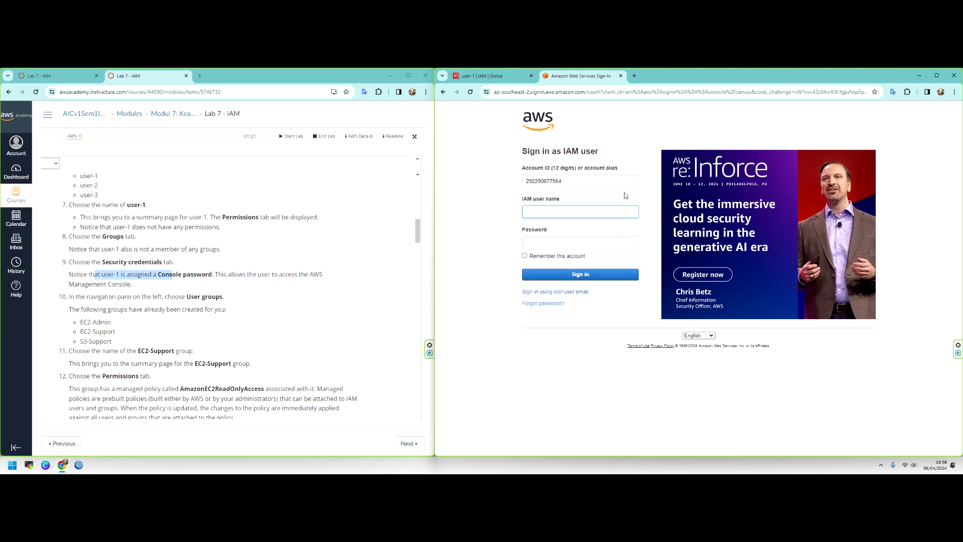
click(619, 76)
click(785, 306)
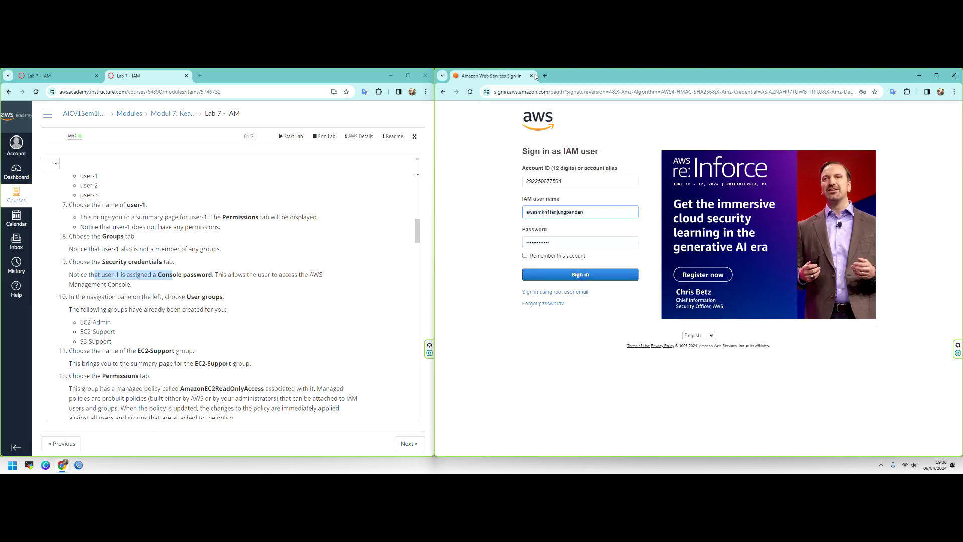
Close the console window showing the sign-in page, relaunch the AWS Management Console from the lab, and place it beside the instructions.
click(955, 76)
click(73, 136)
drag(246, 75, 501, 112)
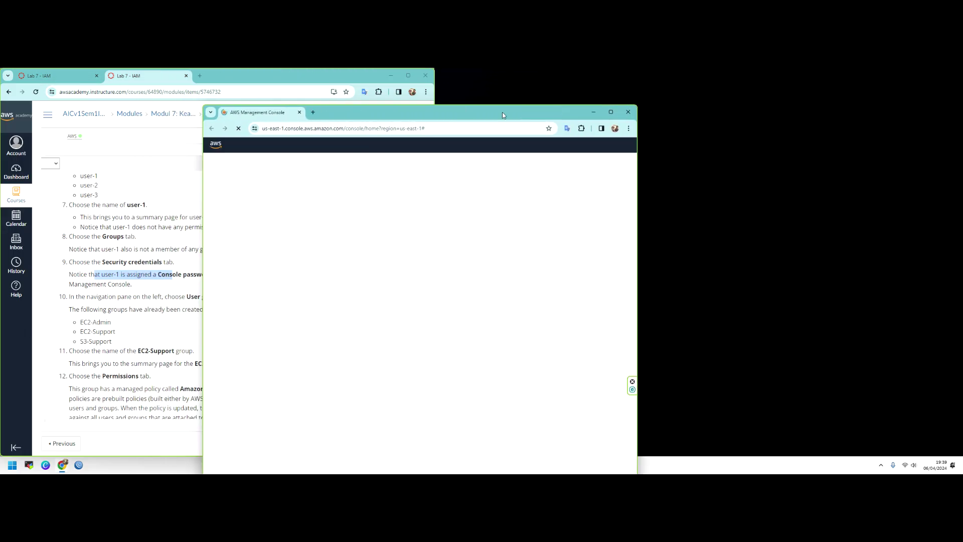
key(super+Right)
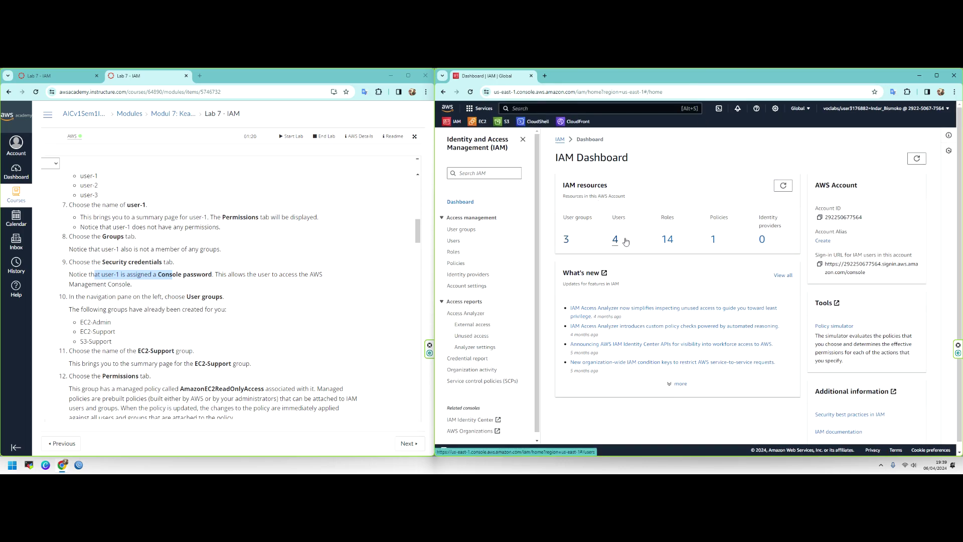
Return to user-1 in the IAM users list and reopen its security credentials.
click(456, 242)
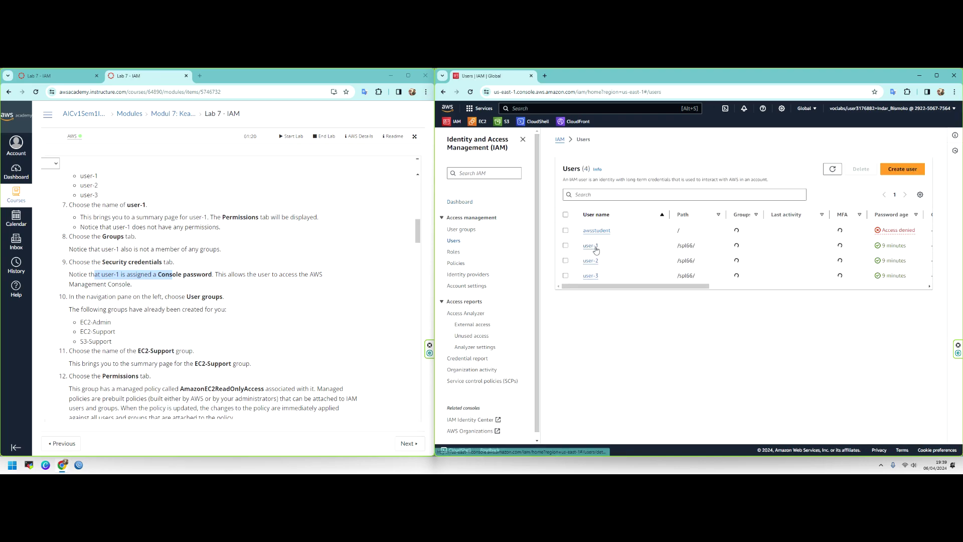
click(592, 246)
scroll(698, 284, down, 1)
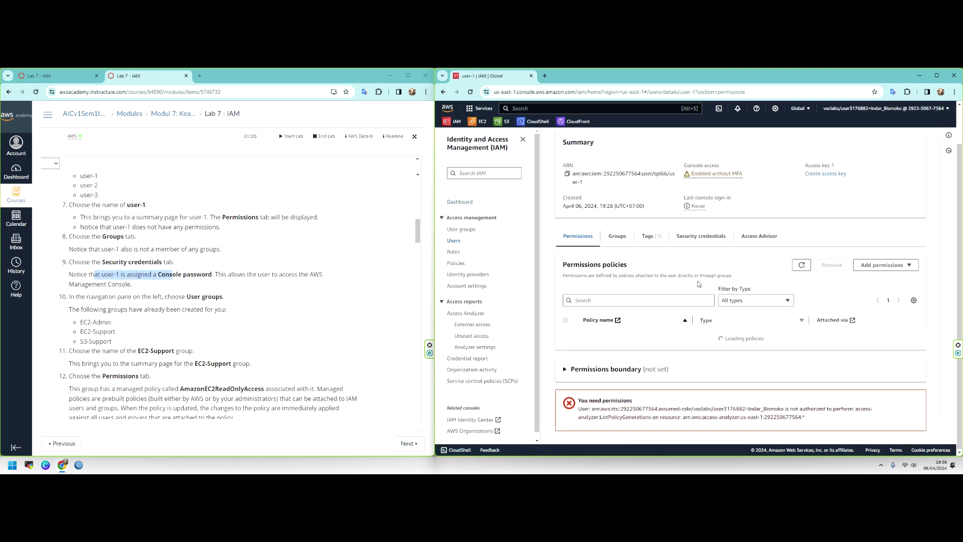
click(704, 243)
scroll(291, 262, down, 3)
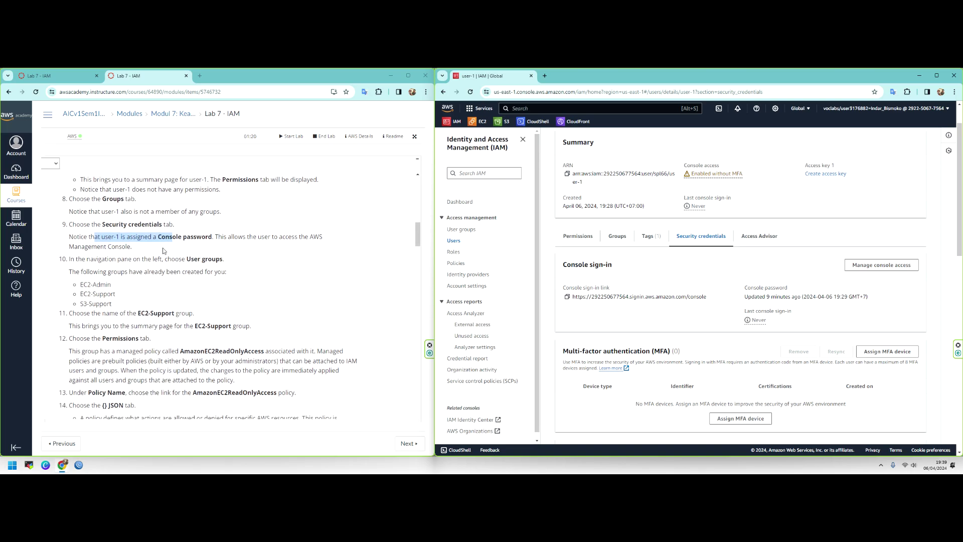
Follow lab step 10 and open the list of IAM user groups.
drag(87, 221, 225, 228)
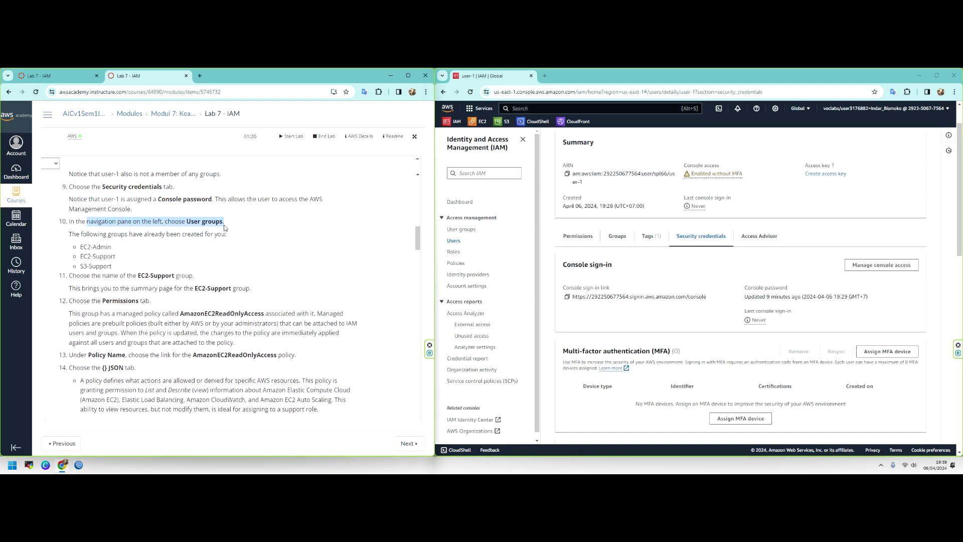
click(461, 230)
click(461, 230)
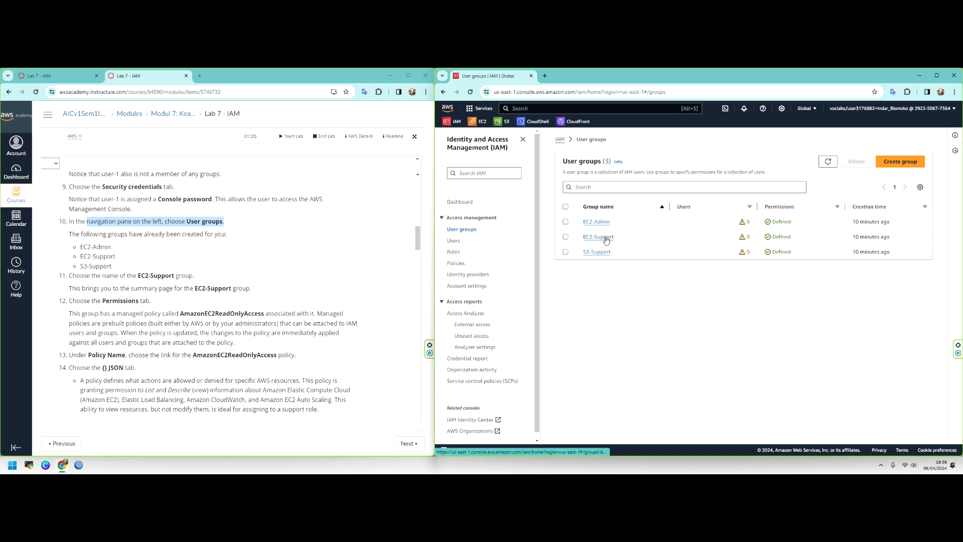
Open the summary page of the EC2-Support group and read lab step 11 in both language versions.
drag(102, 275, 140, 277)
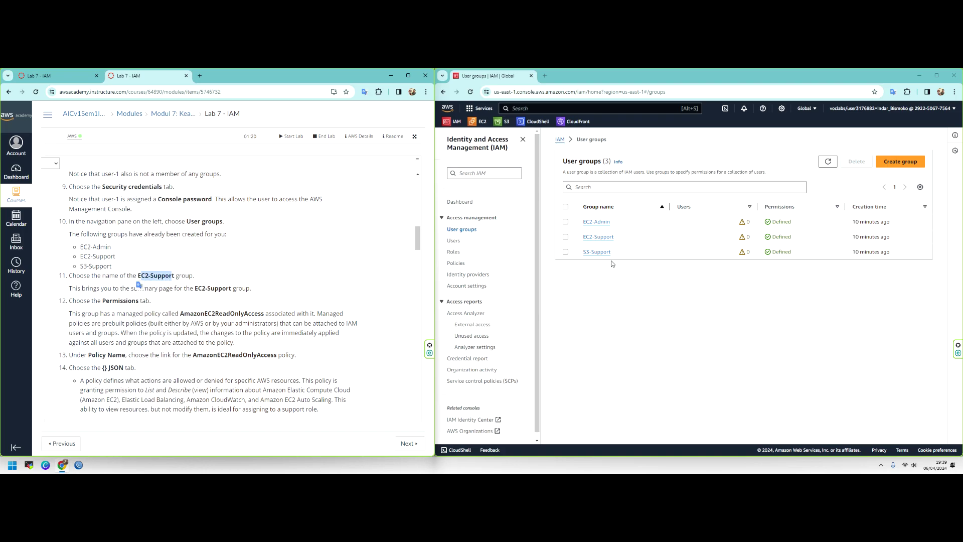
click(602, 238)
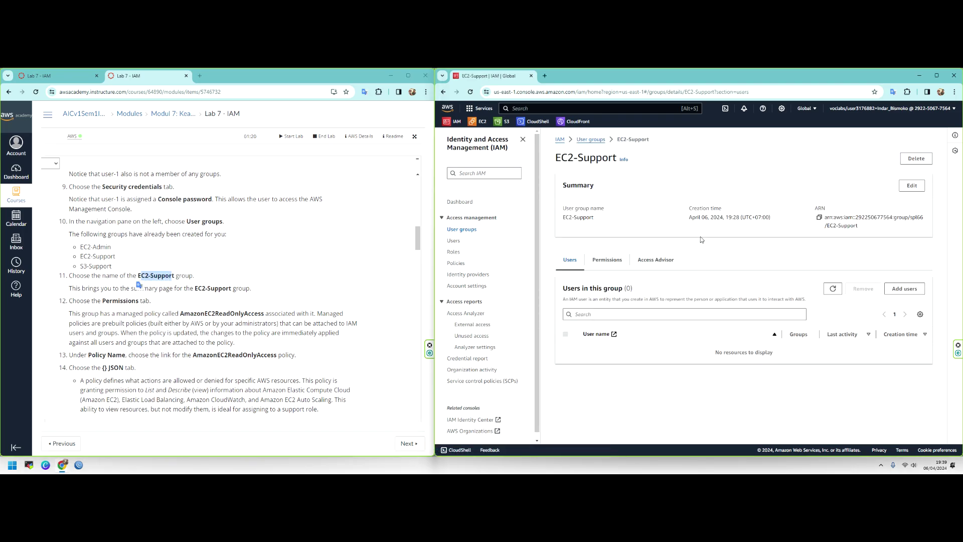
drag(101, 288, 167, 290)
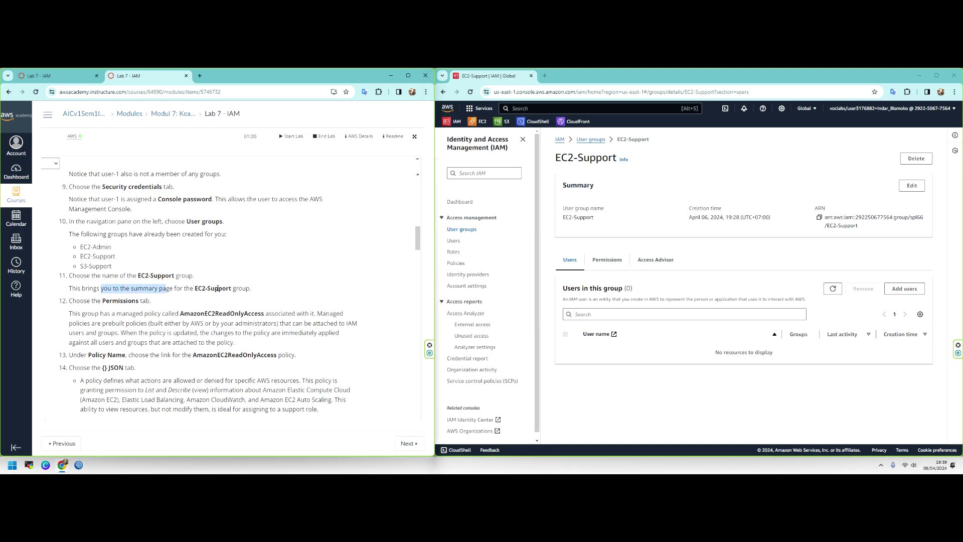
click(106, 300)
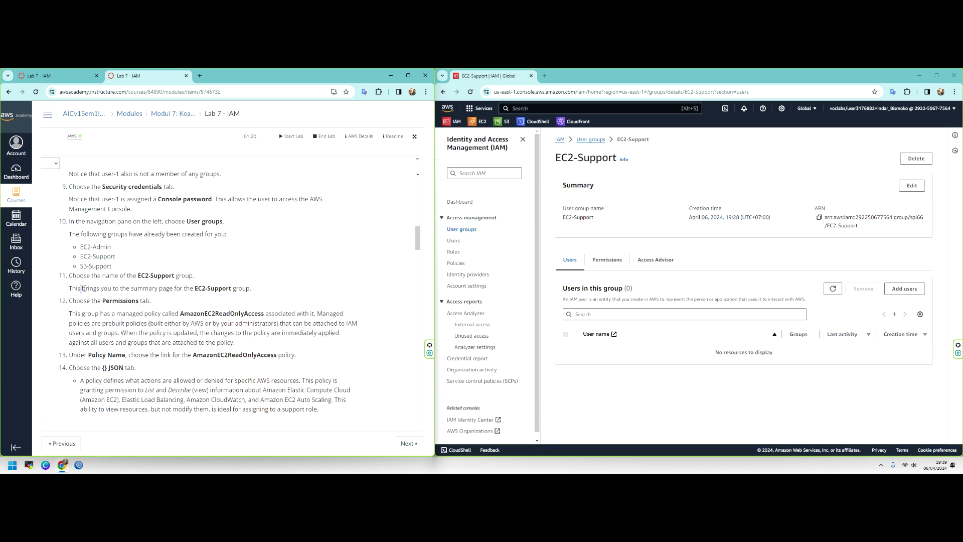
click(60, 76)
scroll(213, 295, down, 1)
scroll(213, 294, up, 2)
scroll(141, 266, down, 2)
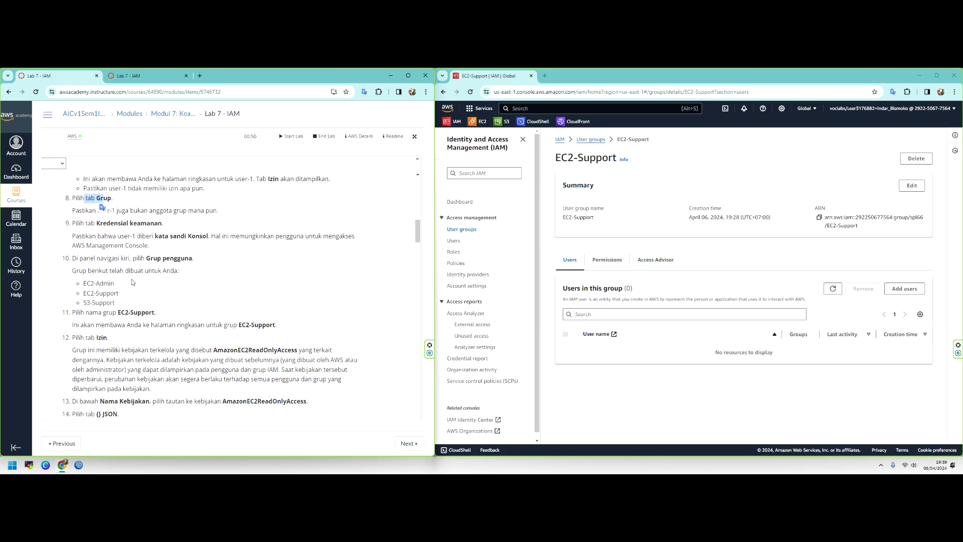
drag(95, 277, 184, 277)
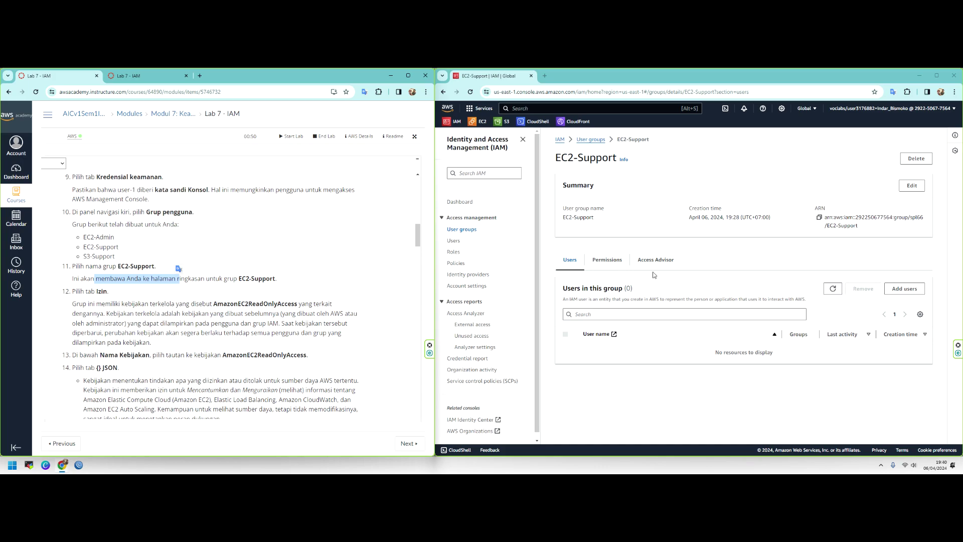
Open the permissions of the EC2-Support group and read the lab step 12 explanation of the AmazonEC2ReadOnlyAccess managed policy.
click(606, 264)
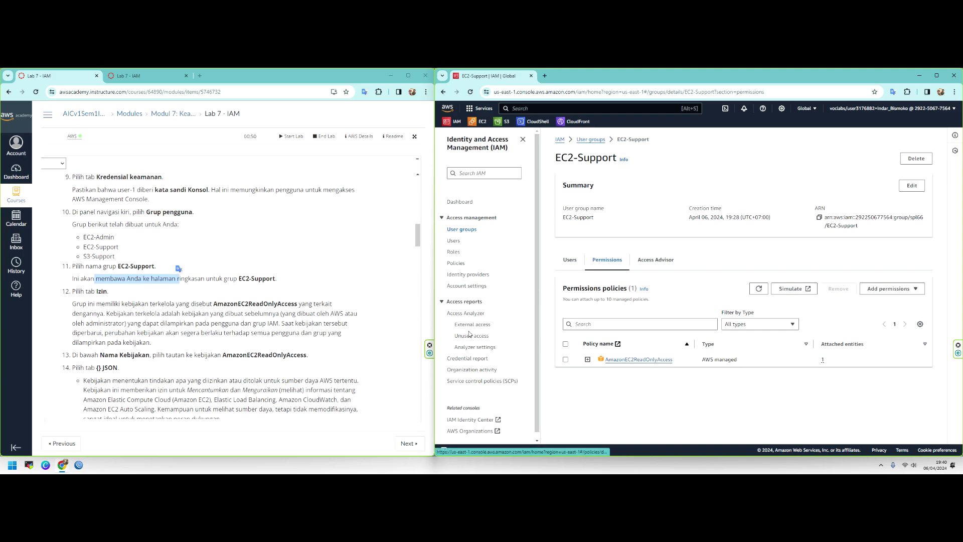
drag(213, 303, 298, 303)
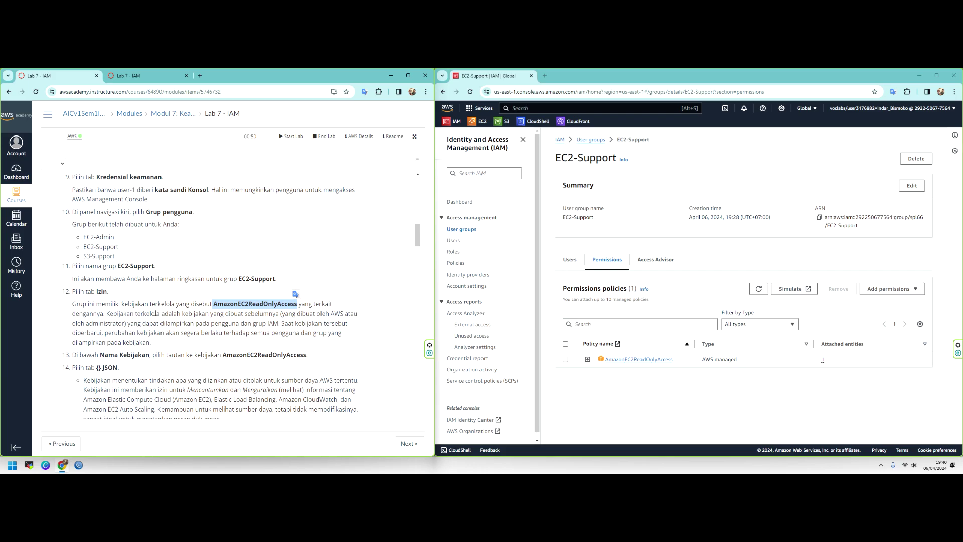
drag(195, 313, 308, 320)
drag(138, 323, 278, 324)
drag(100, 333, 238, 334)
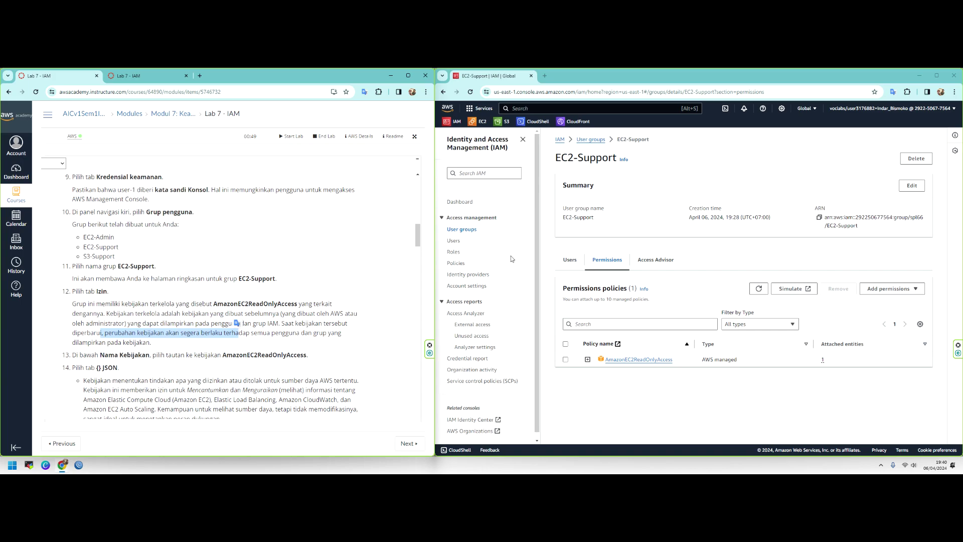
Review the IAM users and user groups lists, and return to the permissions of the EC2-Support group.
click(467, 240)
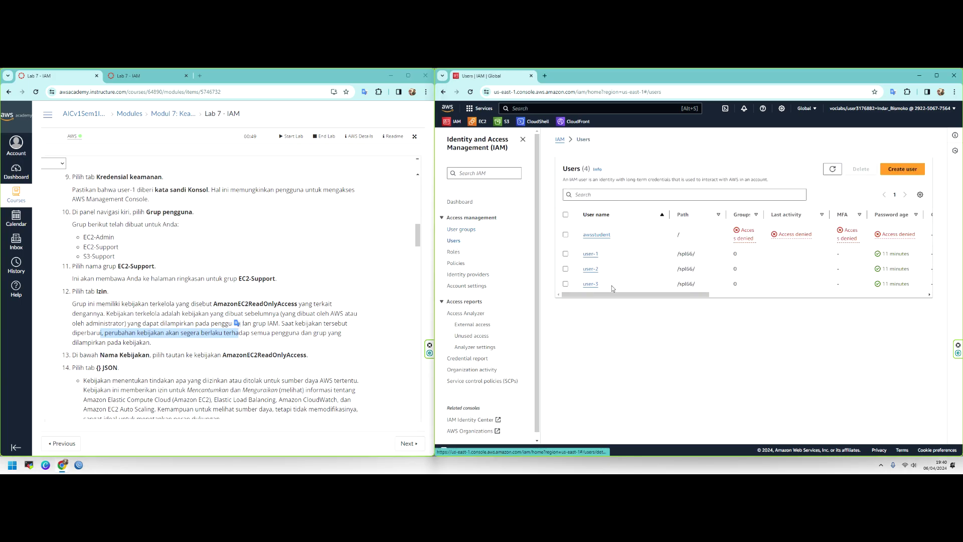
click(462, 230)
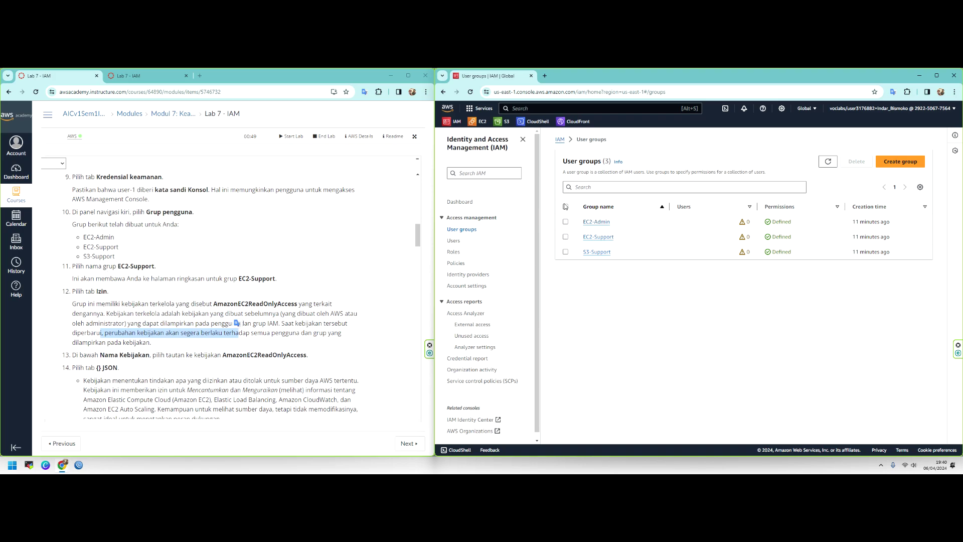
click(605, 236)
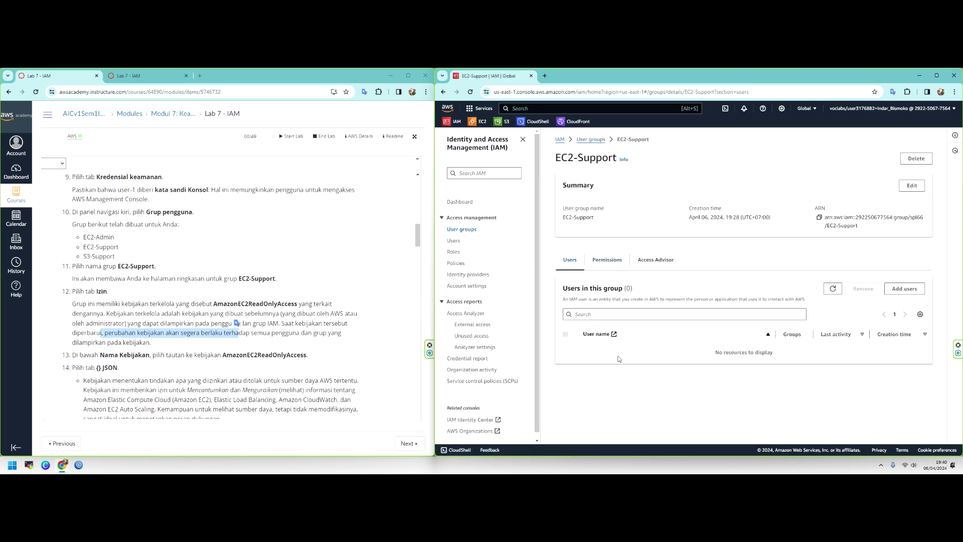
click(618, 264)
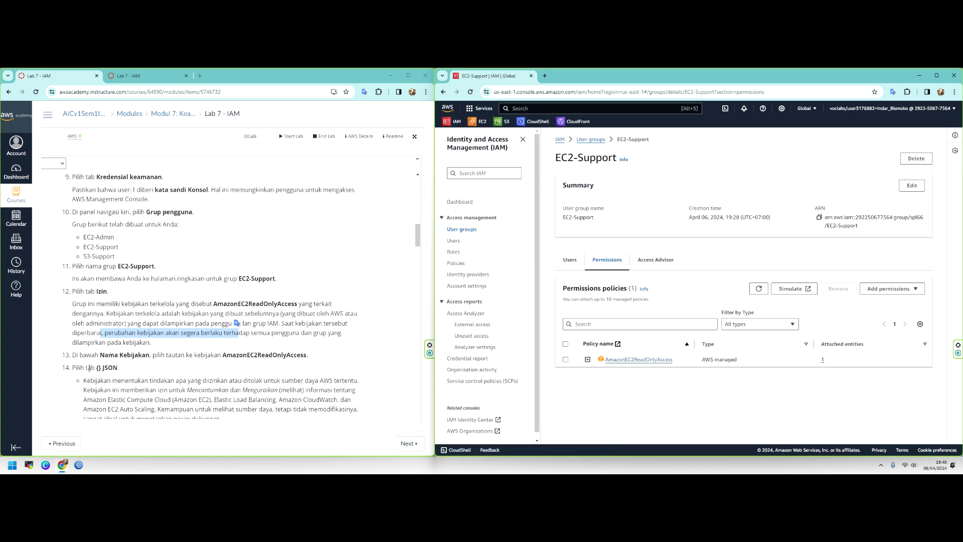
Open the AmazonEC2ReadOnlyAccess policy attached to EC2-Support and display its permissions as JSON, following lab steps 13 and 14.
click(622, 360)
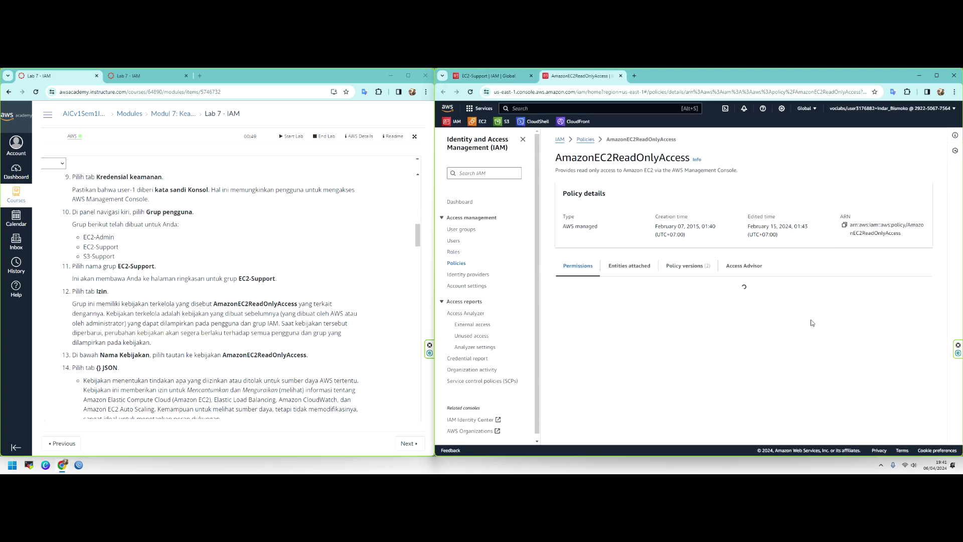
click(898, 294)
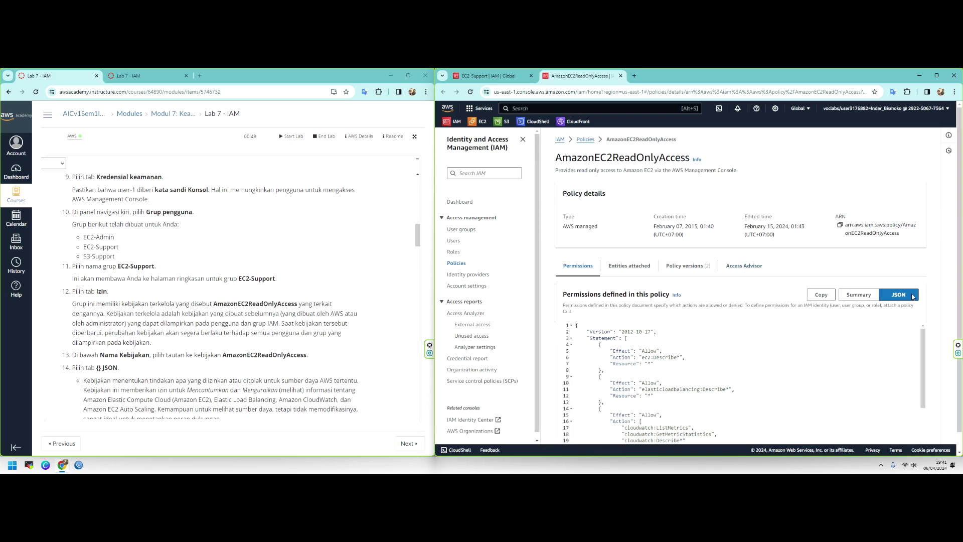
Examine the AmazonEC2ReadOnlyAccess JSON statements, highlighting the ec2, elasticloadbalancing and cloudwatch actions.
scroll(735, 316, down, 3)
scroll(765, 327, up, 2)
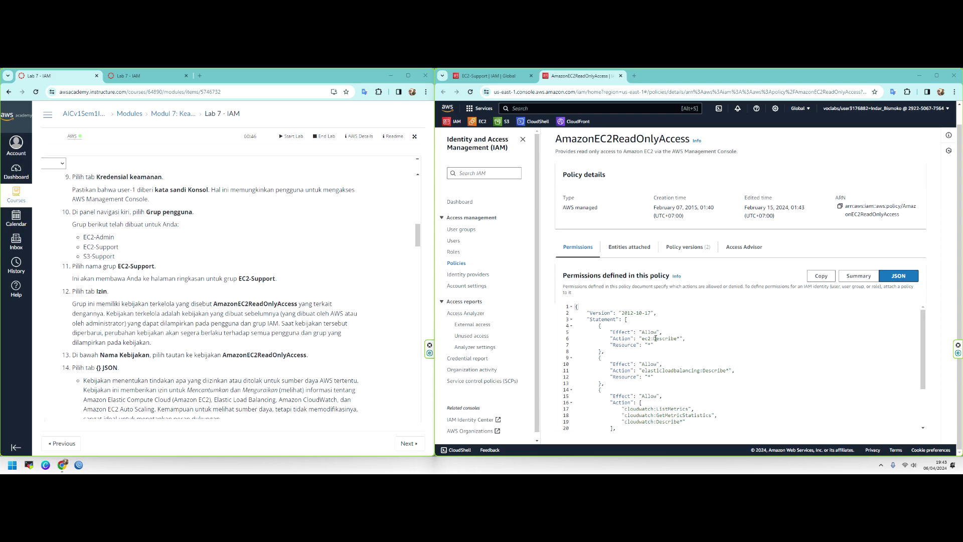
mouse_move(639, 332)
mouse_down()
mouse_move(652, 333)
mouse_move(641, 339)
mouse_up()
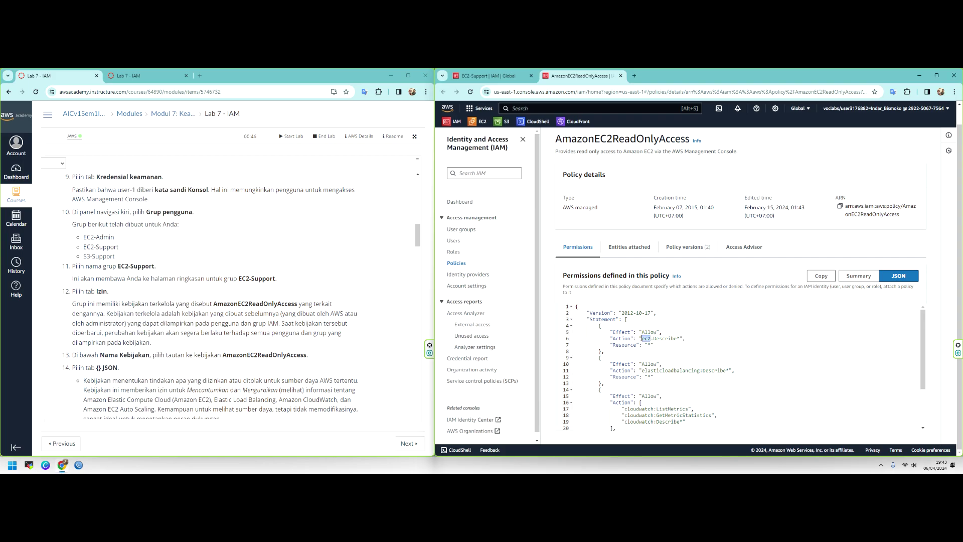
click(642, 339)
drag(676, 338, 657, 345)
scroll(654, 339, down, 2)
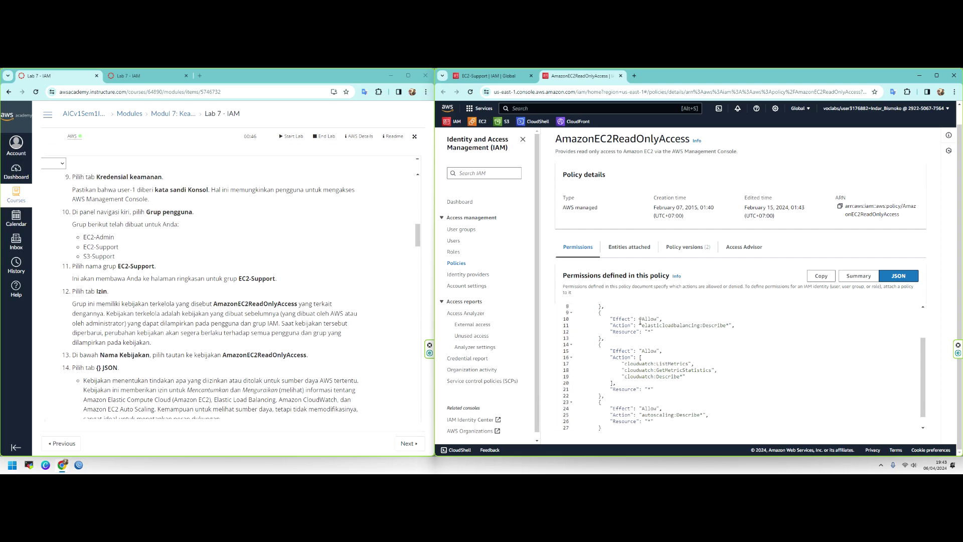
drag(641, 325, 728, 323)
drag(654, 325, 714, 322)
drag(627, 363, 666, 377)
scroll(629, 327, up, 1)
scroll(629, 327, down, 1)
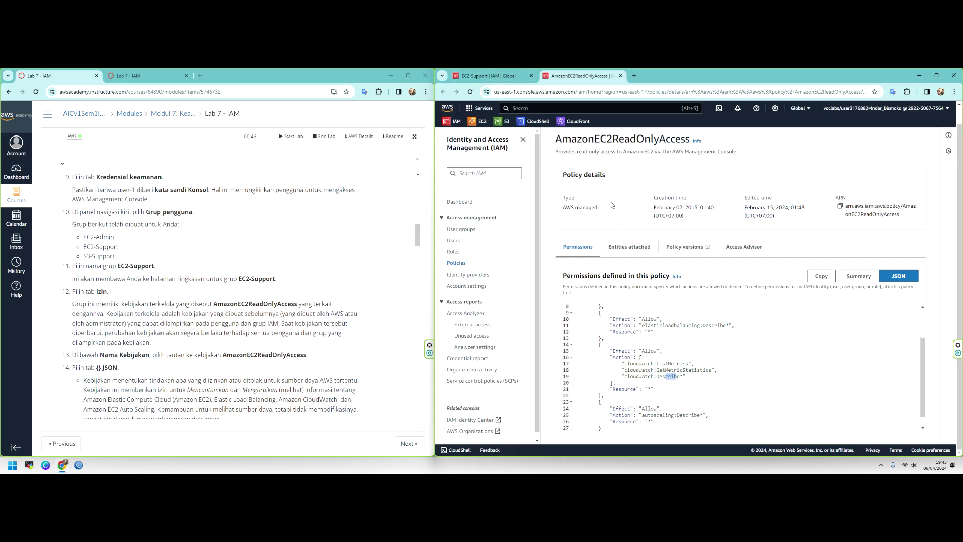
Open the EC2 console separately from the EC2-Support group page and review the list of instances and their states.
click(489, 76)
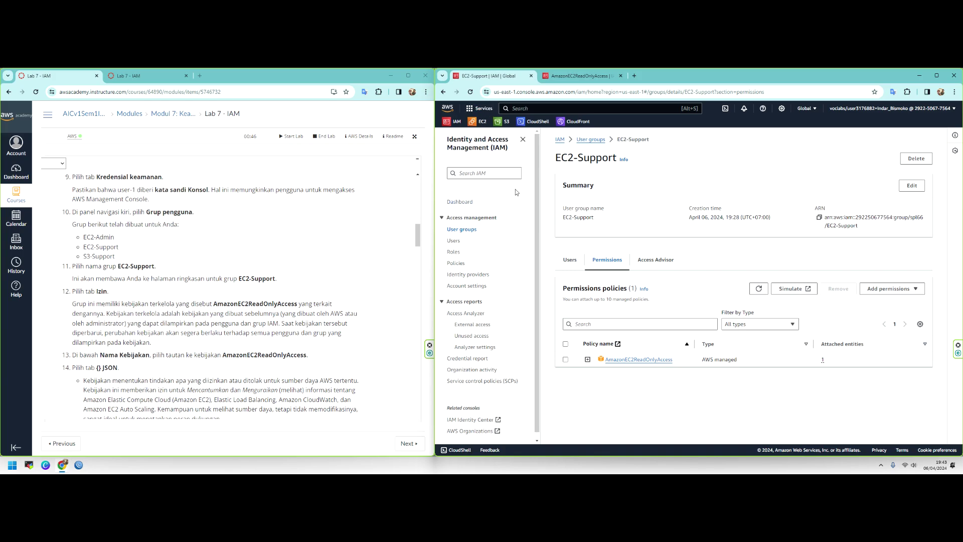
right_click(479, 124)
click(490, 129)
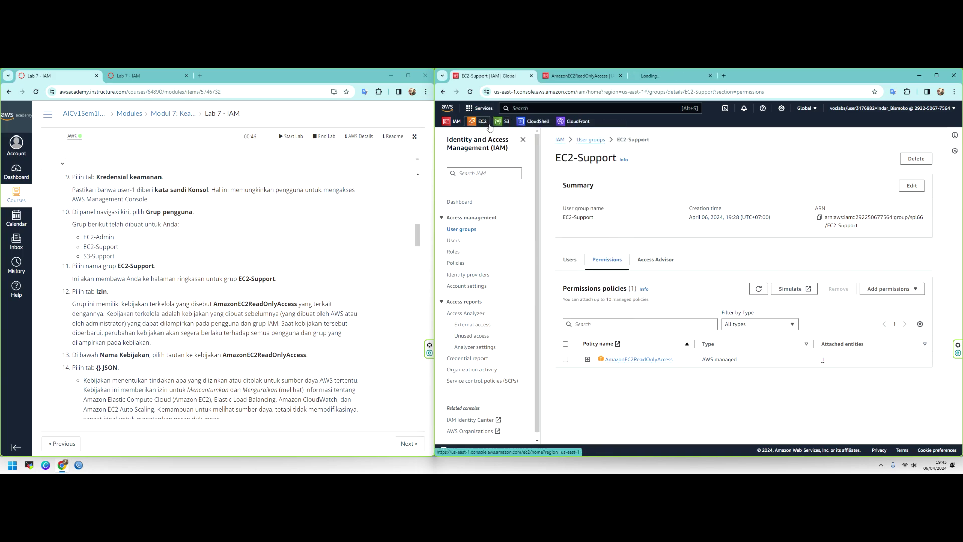
click(666, 76)
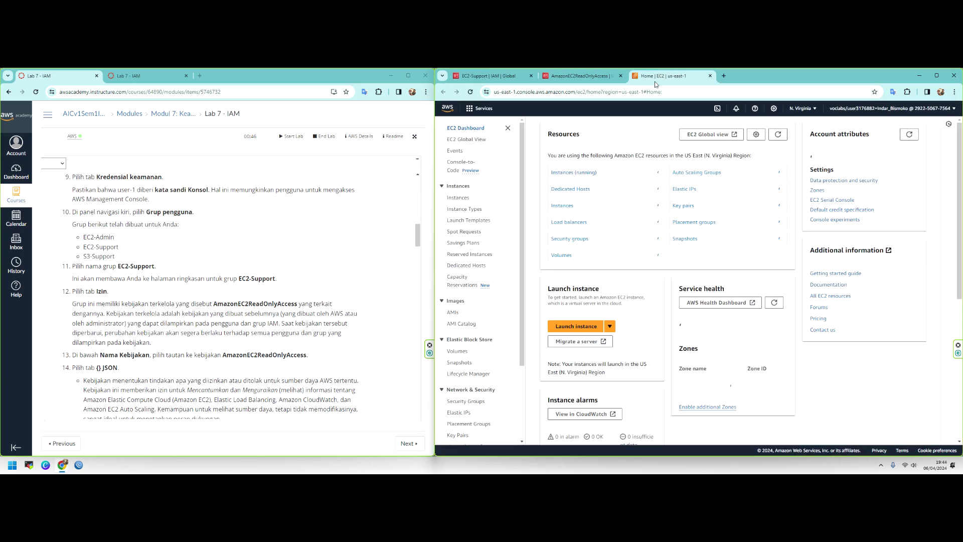
click(462, 209)
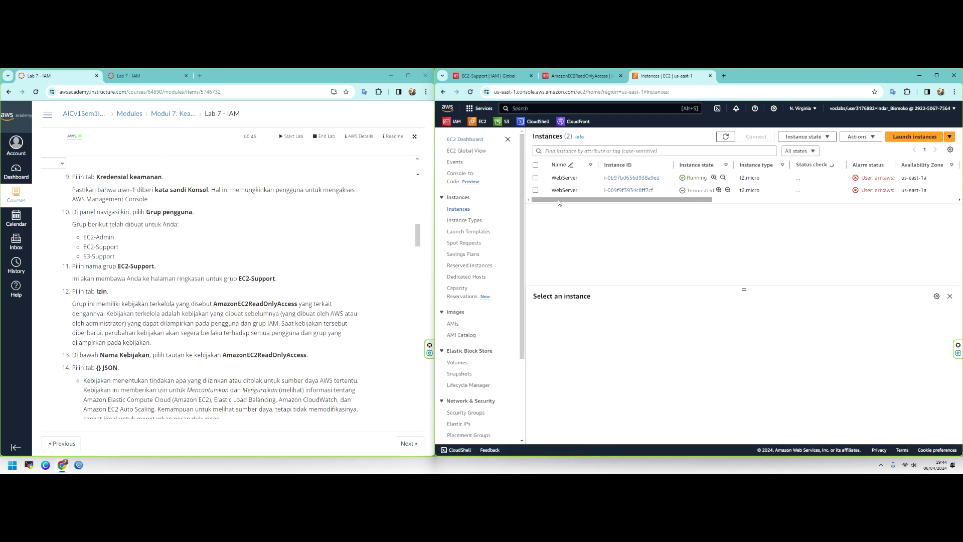
drag(577, 201, 558, 201)
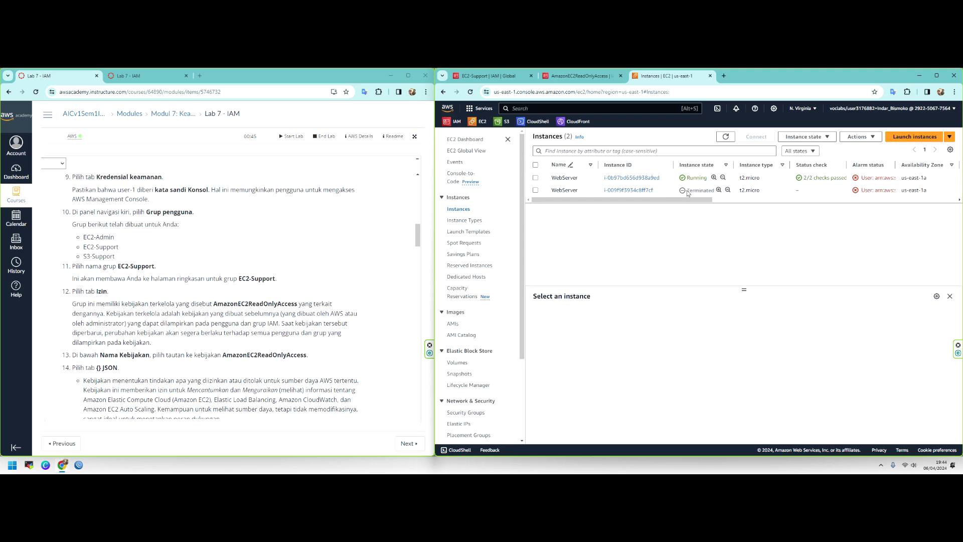
mouse_move(626, 197)
mouse_down()
mouse_move(727, 192)
mouse_move(627, 198)
mouse_up()
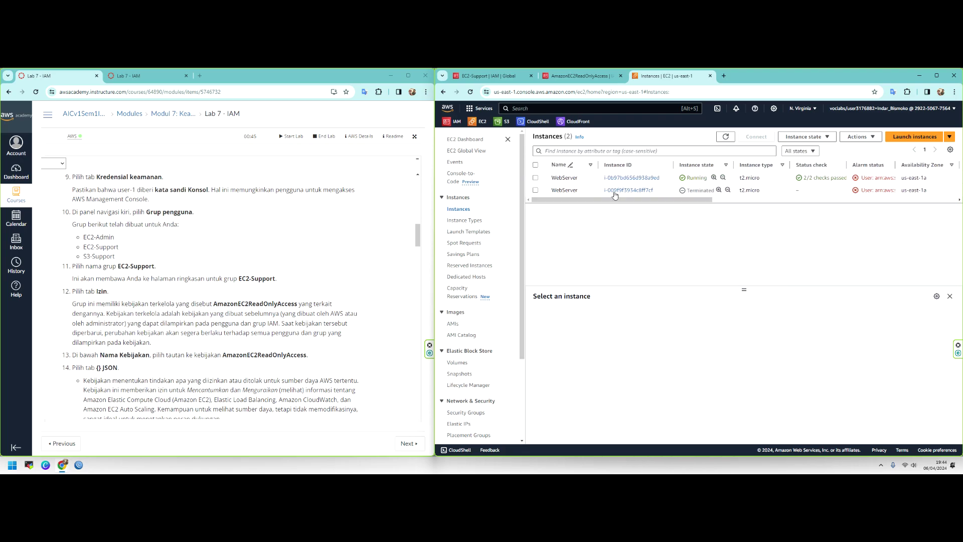
Return to the AmazonEC2ReadOnlyAccess policy and reread its JSON statements through to the autoscaling action.
click(554, 73)
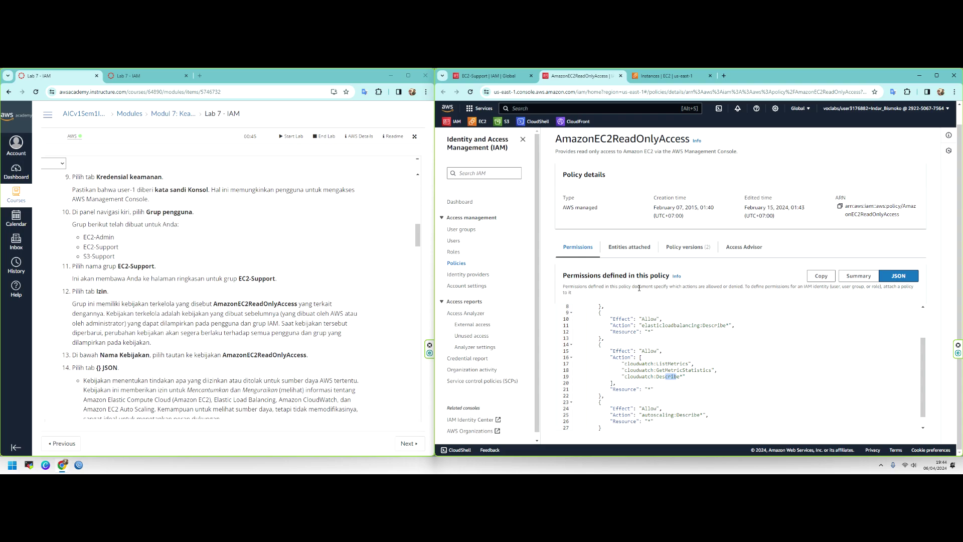
scroll(679, 394, down, 1)
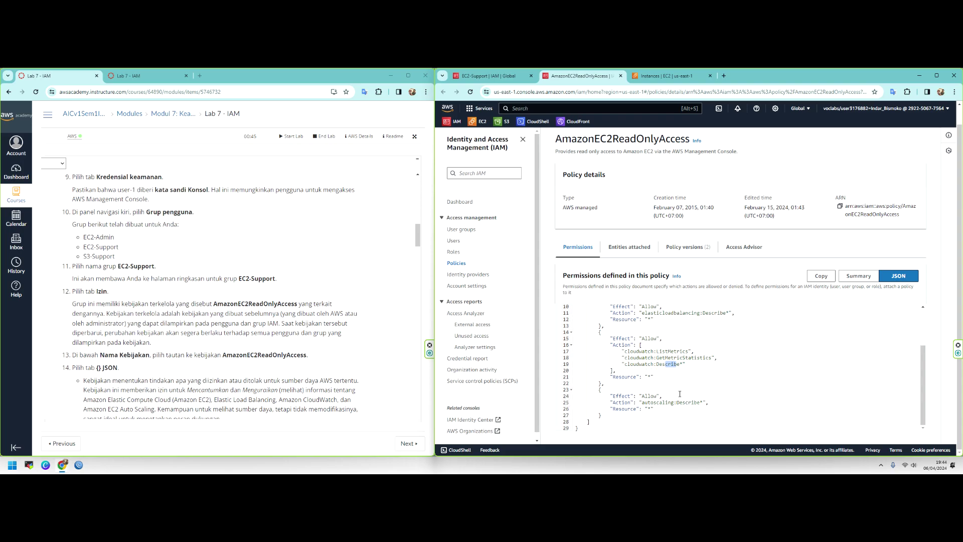
scroll(684, 402, up, 4)
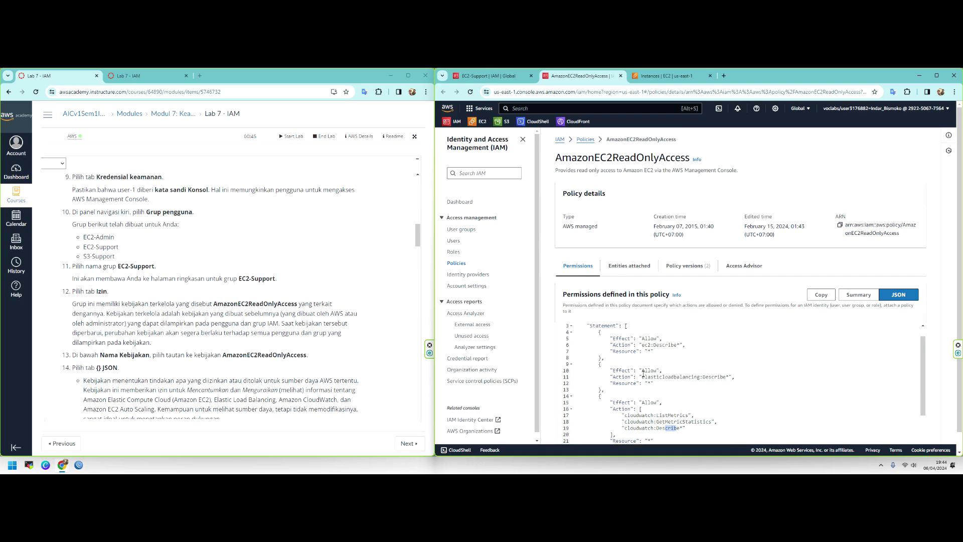
scroll(633, 402, up, 1)
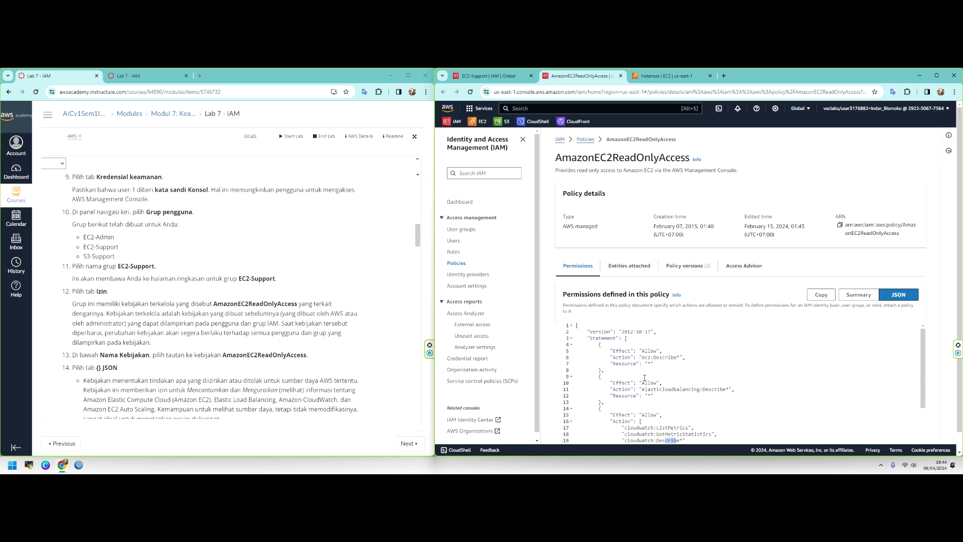
Close the policy page and reopen AmazonEC2ReadOnlyAccess from the permissions of the EC2-Support group.
click(620, 75)
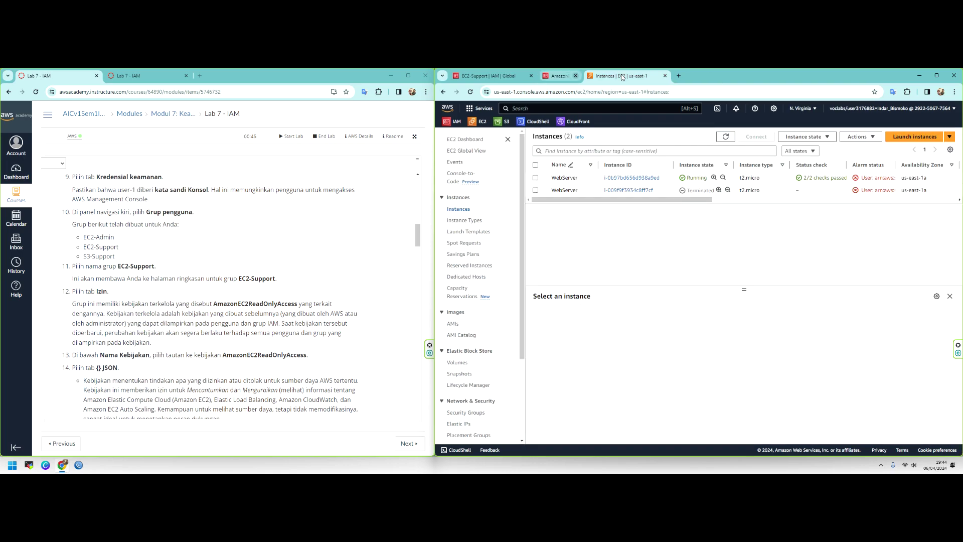
click(484, 76)
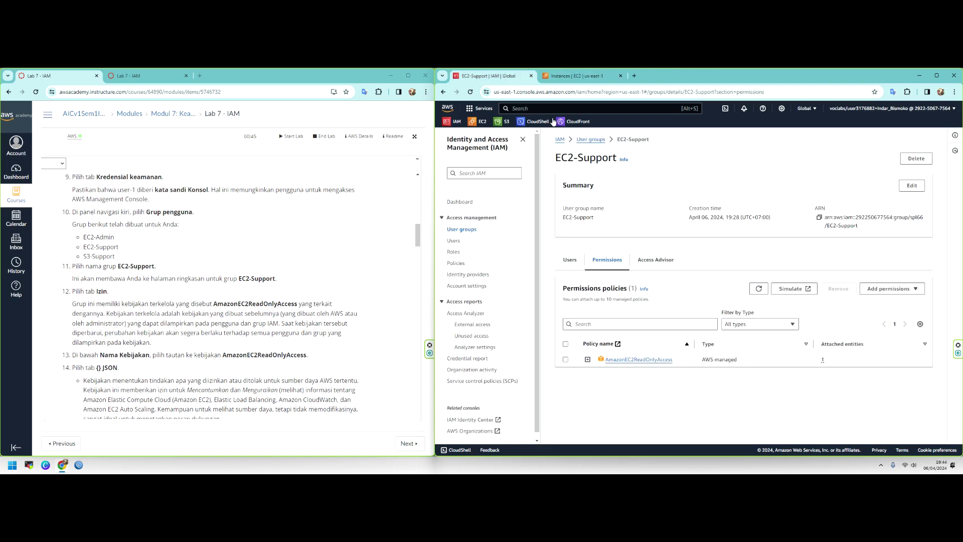
click(658, 359)
Read the lab step 14 explanation of an IAM statement's Effect and Action in both language versions.
scroll(214, 307, down, 2)
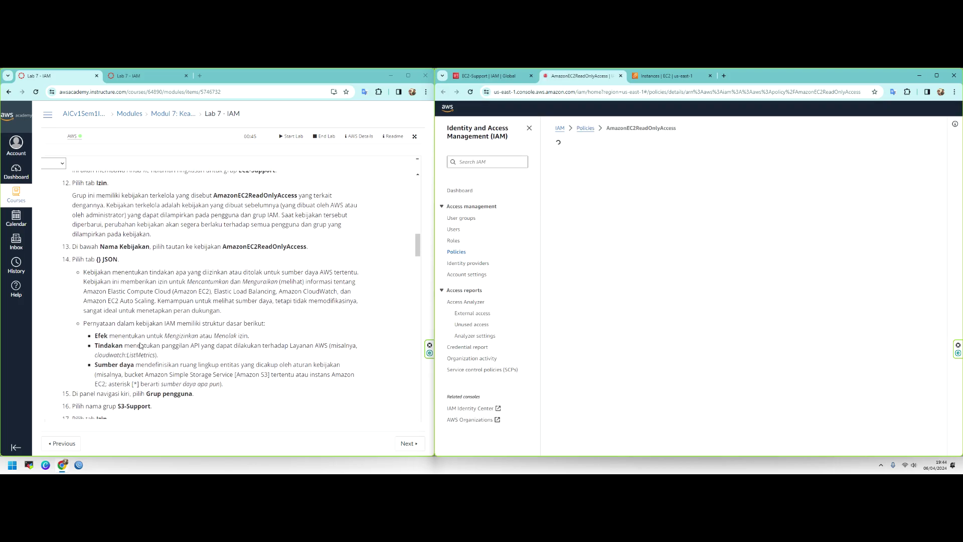
drag(125, 331, 176, 331)
click(112, 331)
click(111, 331)
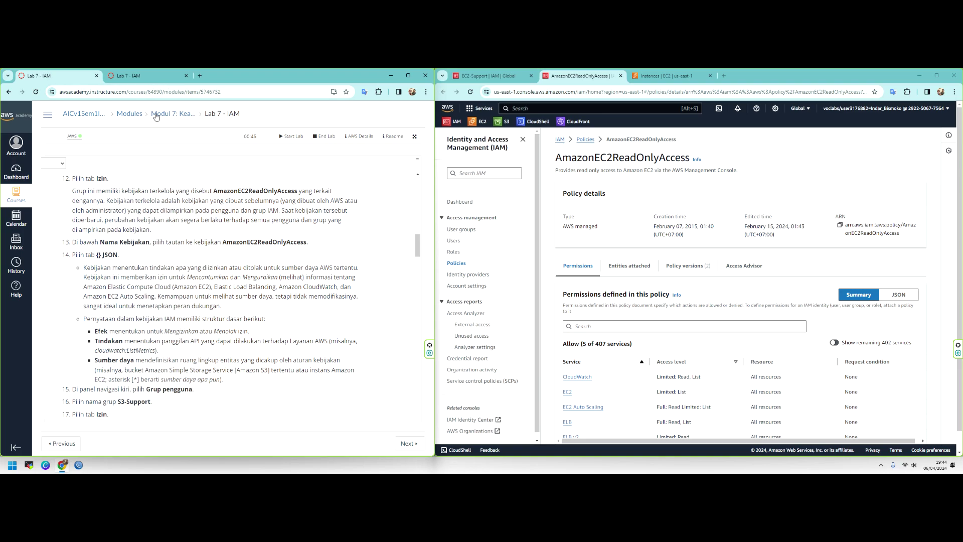
click(150, 76)
scroll(189, 289, down, 4)
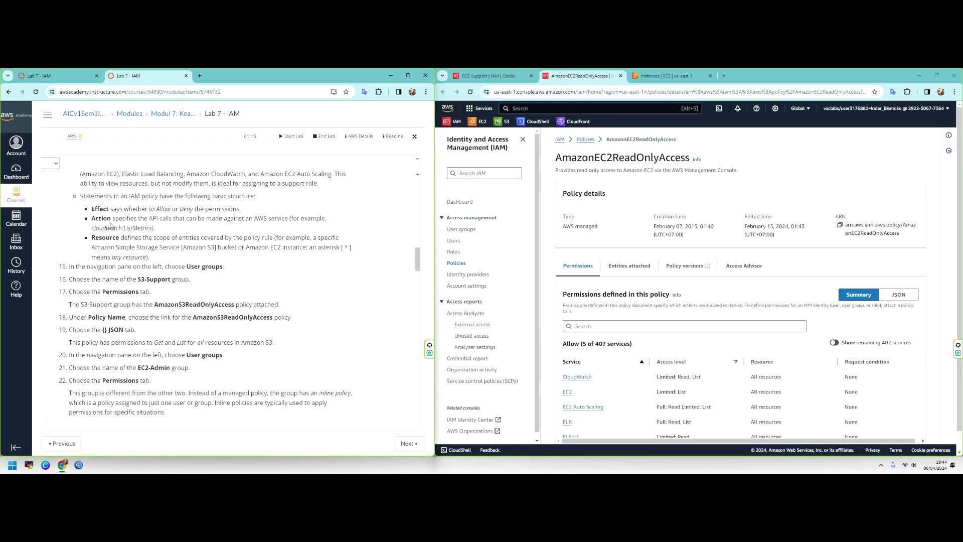
click(84, 83)
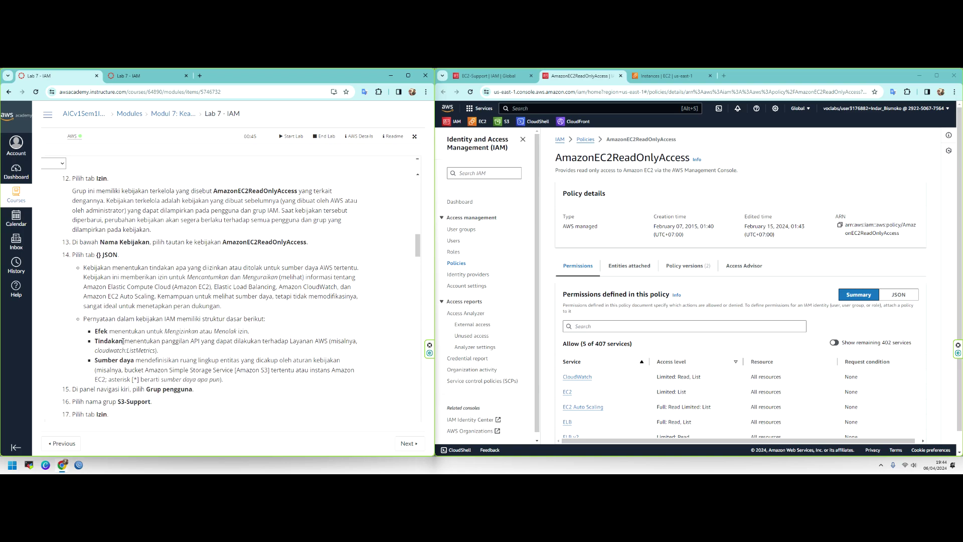
drag(187, 340, 327, 342)
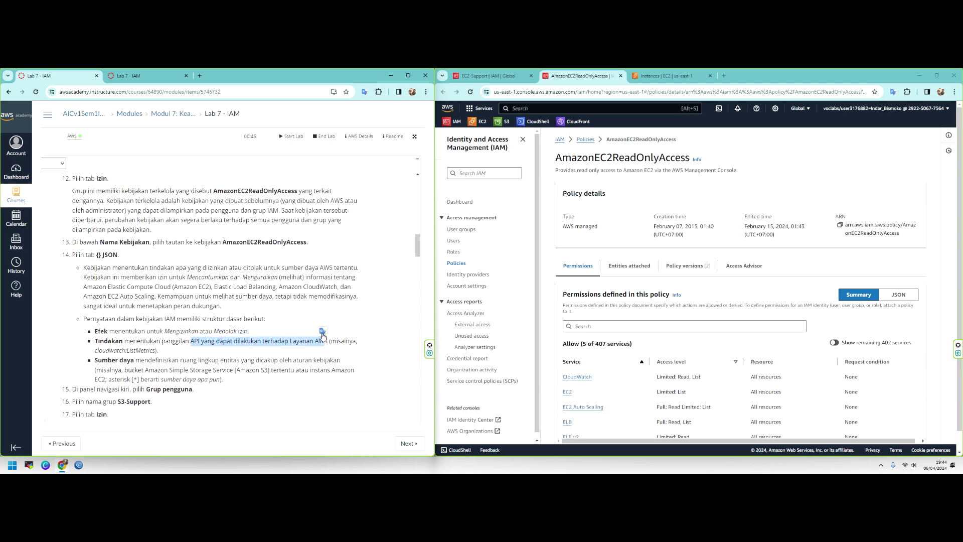
Display the AmazonEC2ReadOnlyAccess permissions as JSON and compare the cloudwatch:ListMetrics action and resource scope with the lab step 14 explanation.
click(886, 294)
drag(654, 383, 667, 383)
drag(125, 370, 181, 369)
drag(293, 360, 311, 360)
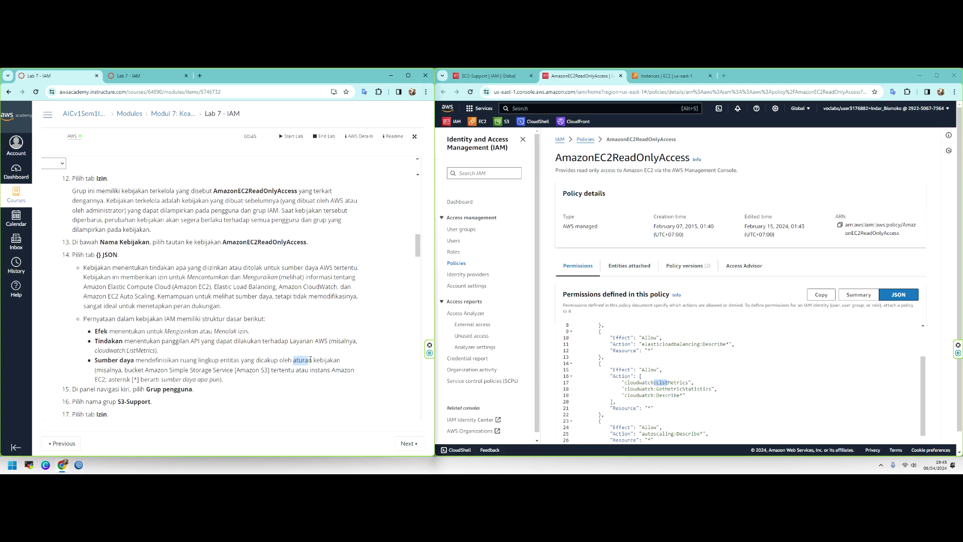
click(215, 370)
drag(136, 379, 222, 380)
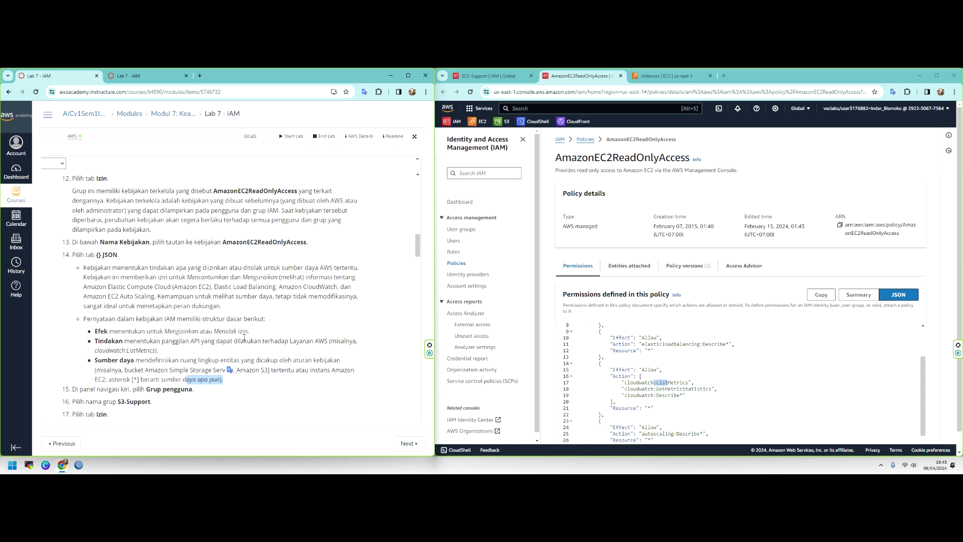
Open the permissions of the S3-Support user group, following lab steps 15 to 17.
scroll(245, 338, down, 2)
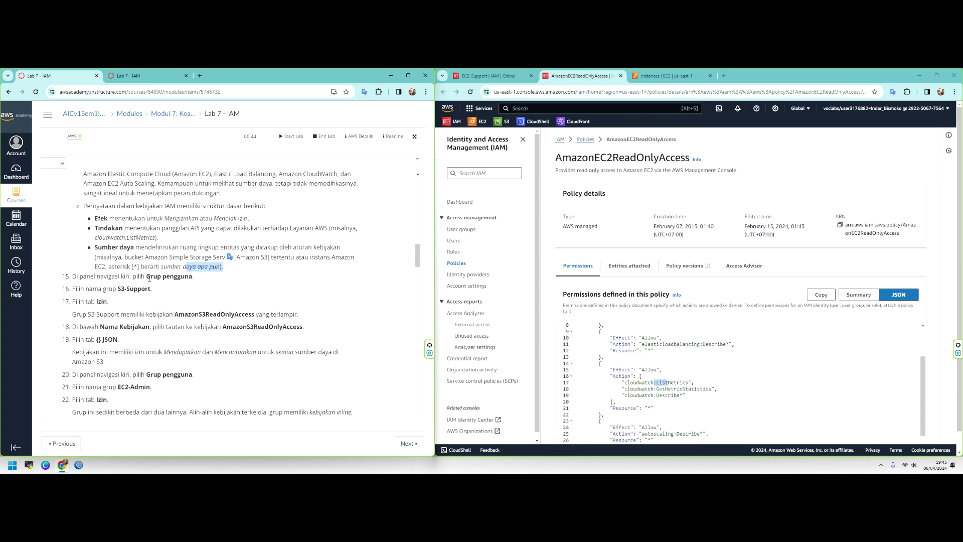
click(462, 230)
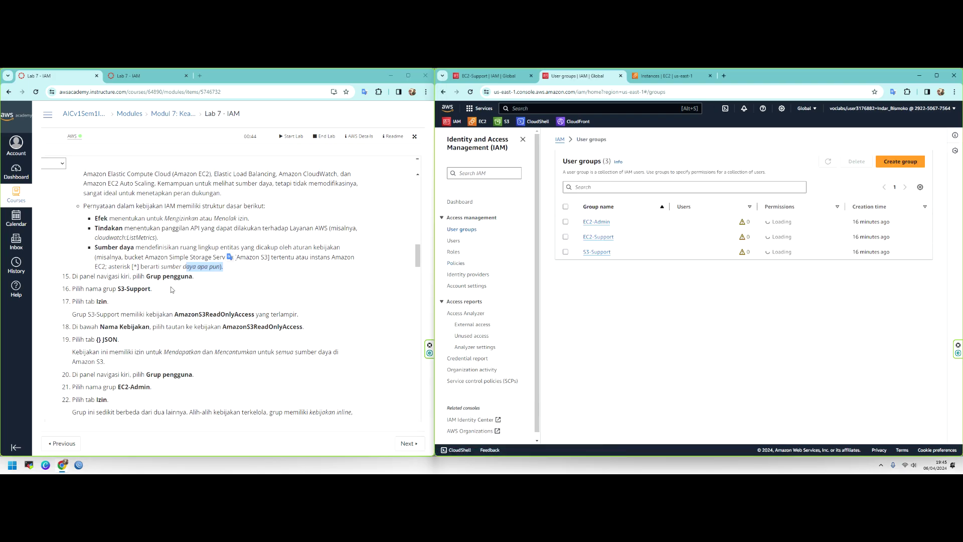
click(602, 252)
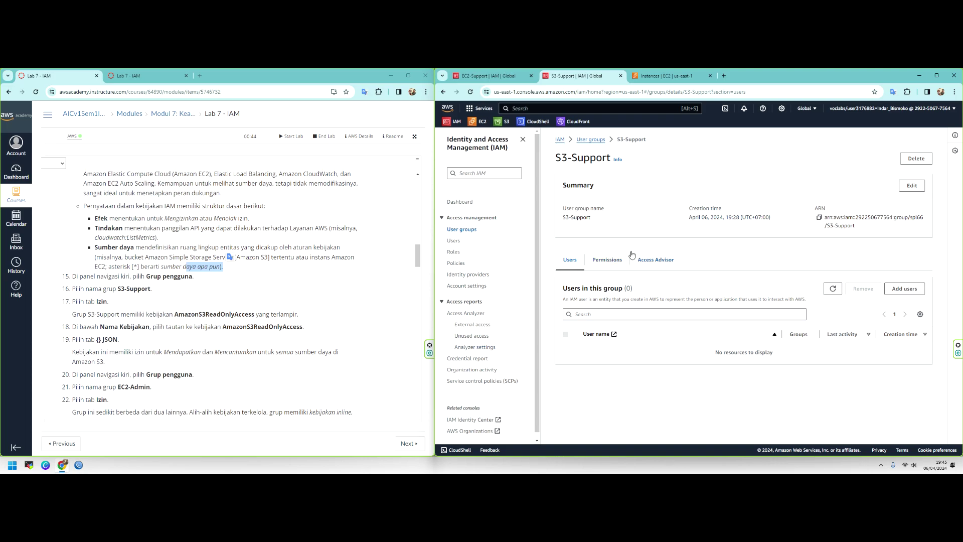
click(613, 261)
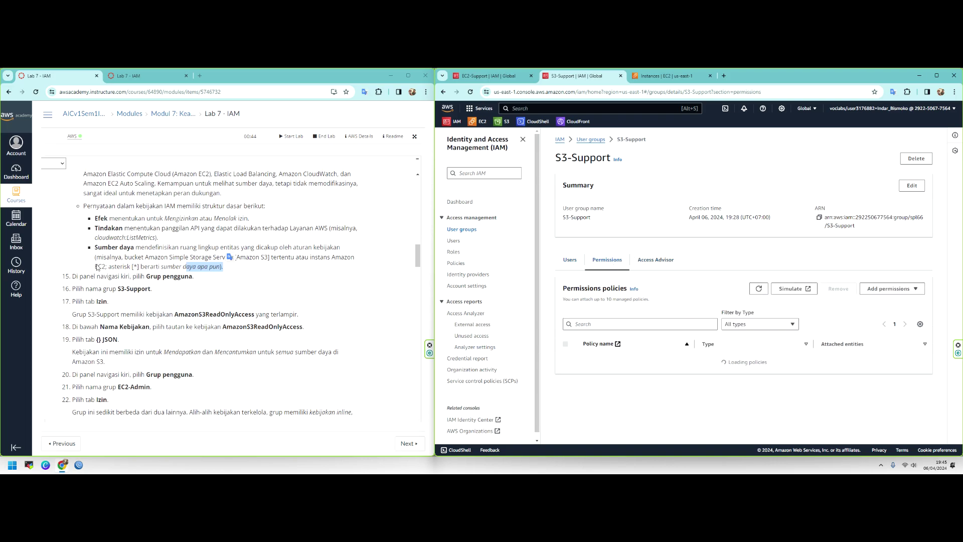
drag(210, 315, 248, 315)
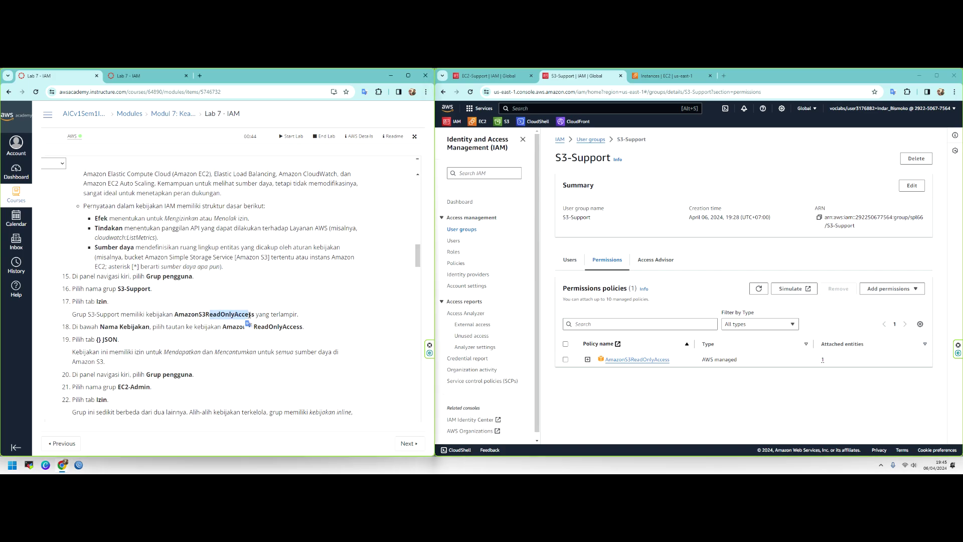
Open the AmazonS3ReadOnlyAccess policy attached to S3-Support and display its permissions as JSON to examine the allowed actions.
click(636, 360)
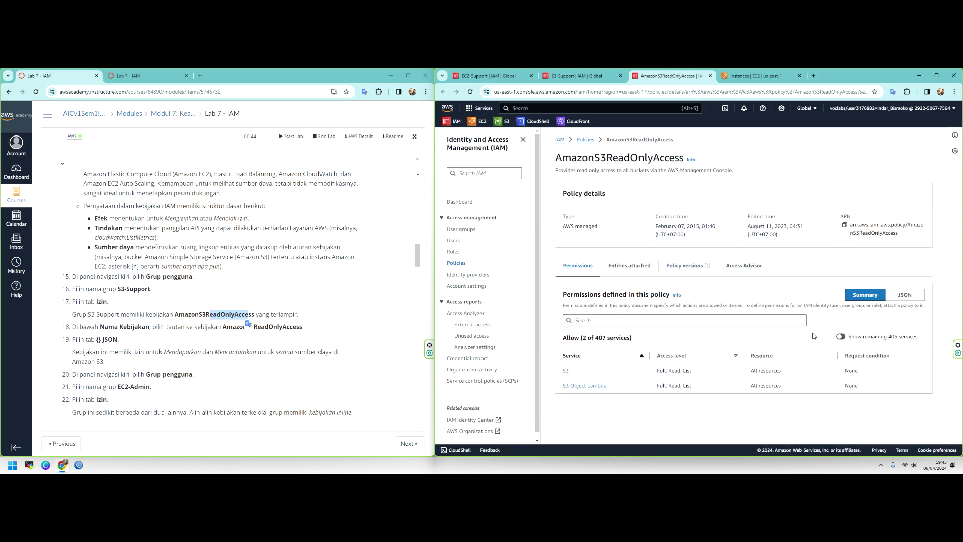
click(918, 297)
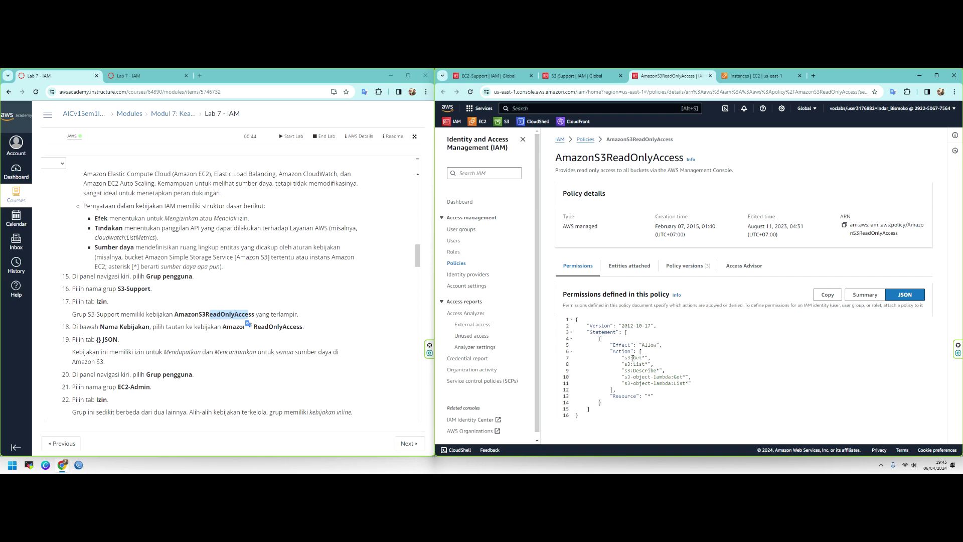
drag(643, 358, 639, 380)
Open the permissions of the EC2-Admin user group and its inline policy EC2-Admin-Policy, following lab steps 20 to 23.
scroll(149, 336, down, 1)
drag(100, 337, 194, 337)
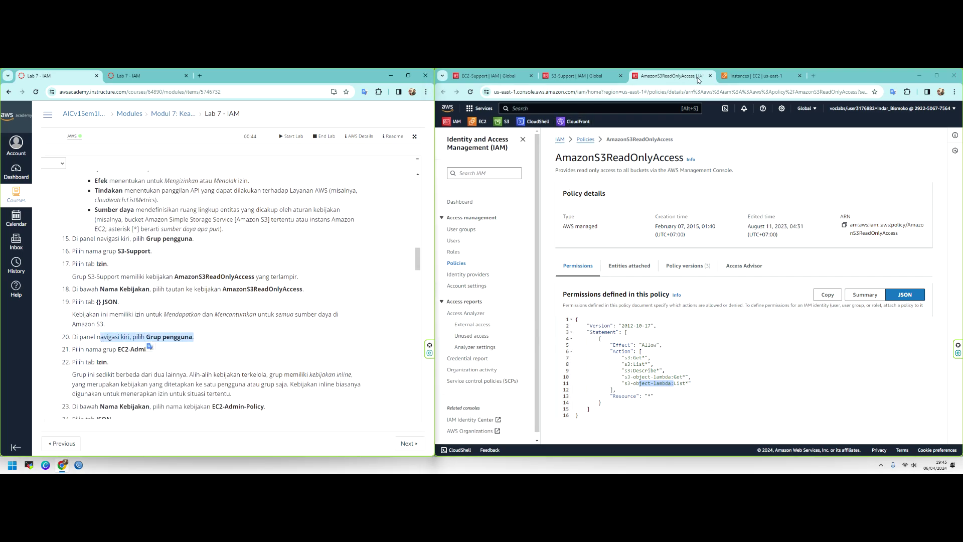
click(462, 229)
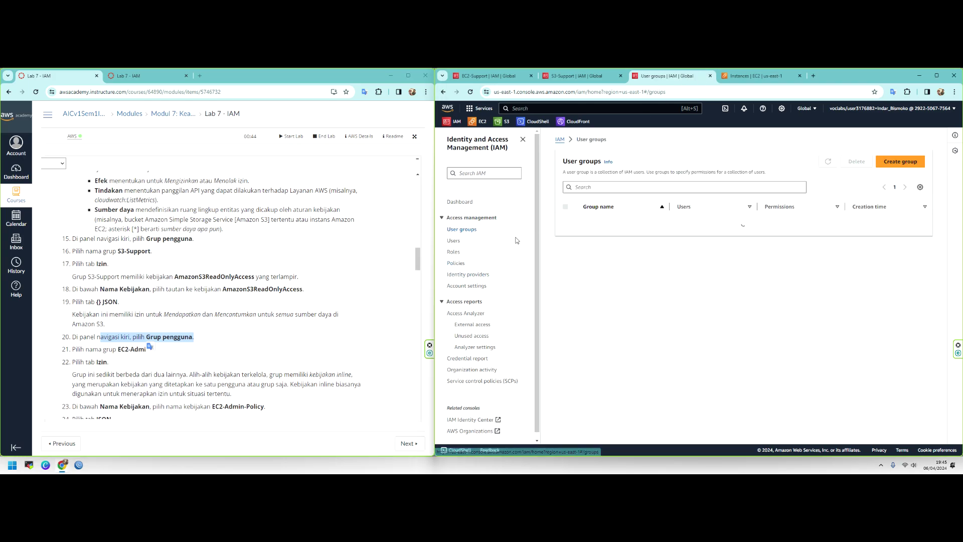
click(600, 224)
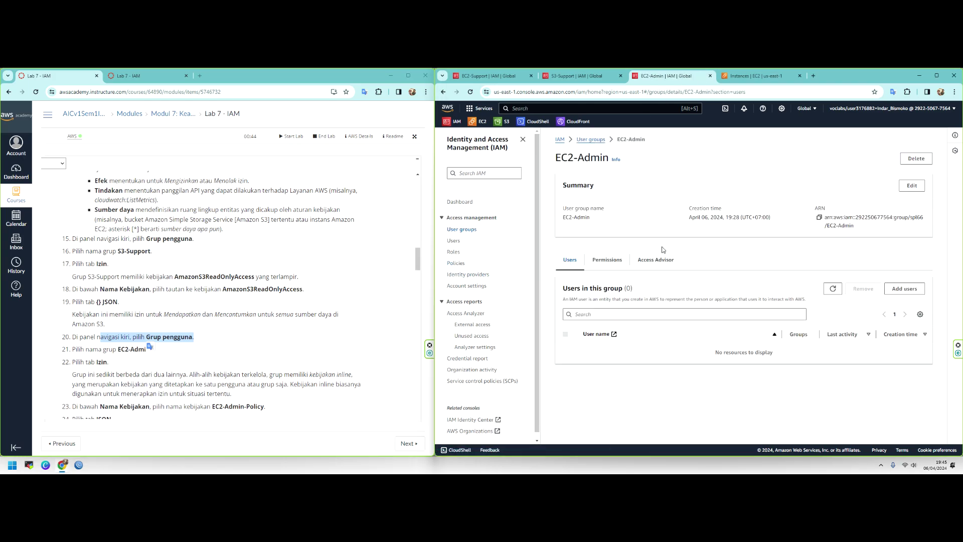
scroll(282, 289, down, 1)
click(618, 261)
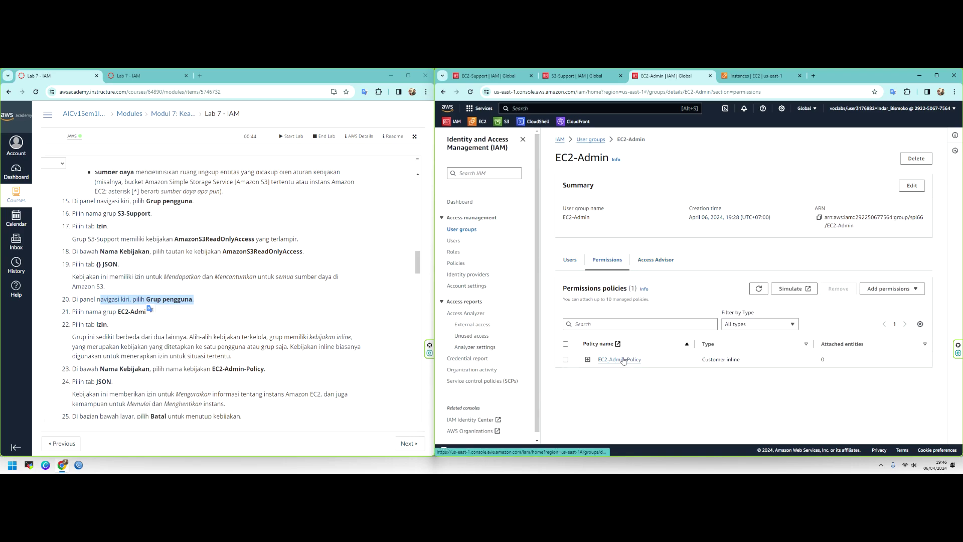
click(623, 359)
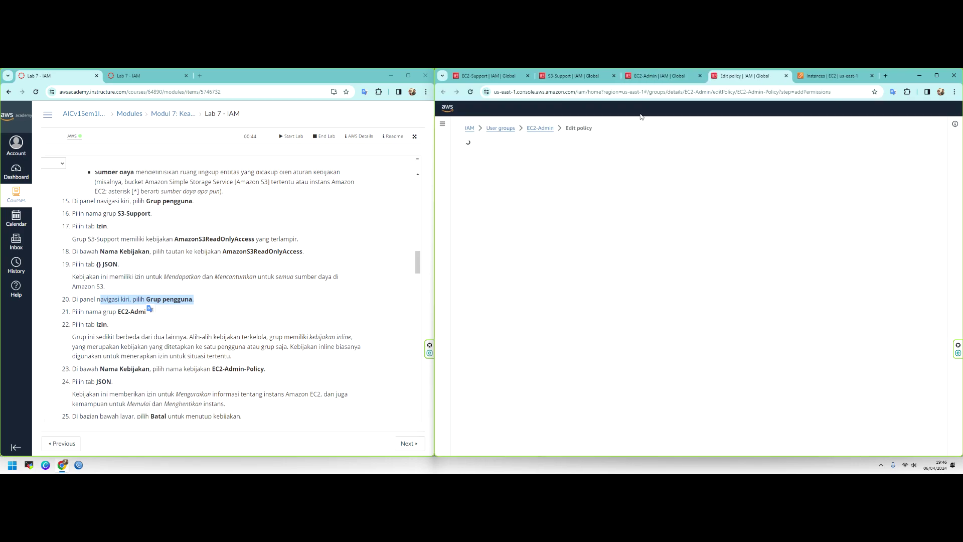
Compare the policies attached to the S3-Support and EC2-Admin groups and view the JSON of EC2-Admin-Policy.
click(647, 77)
click(576, 78)
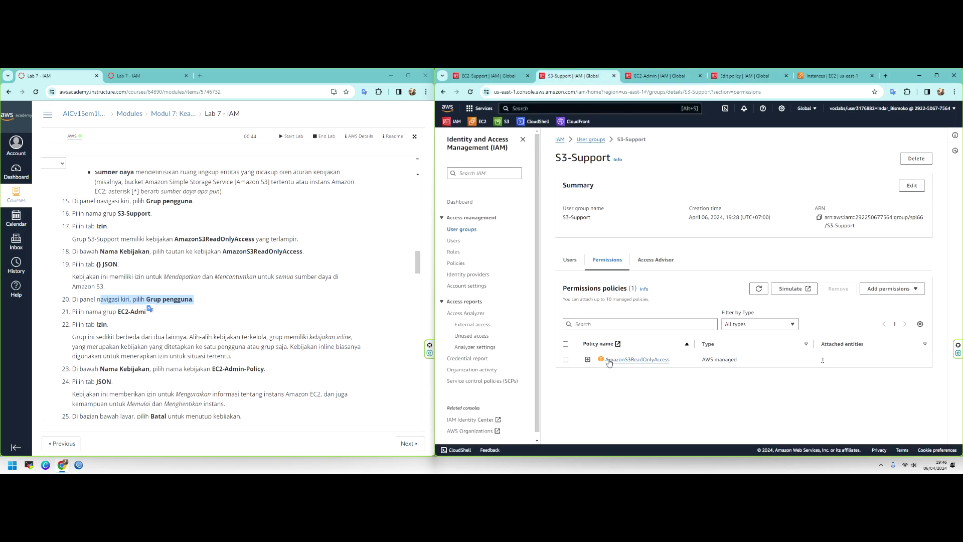
click(650, 79)
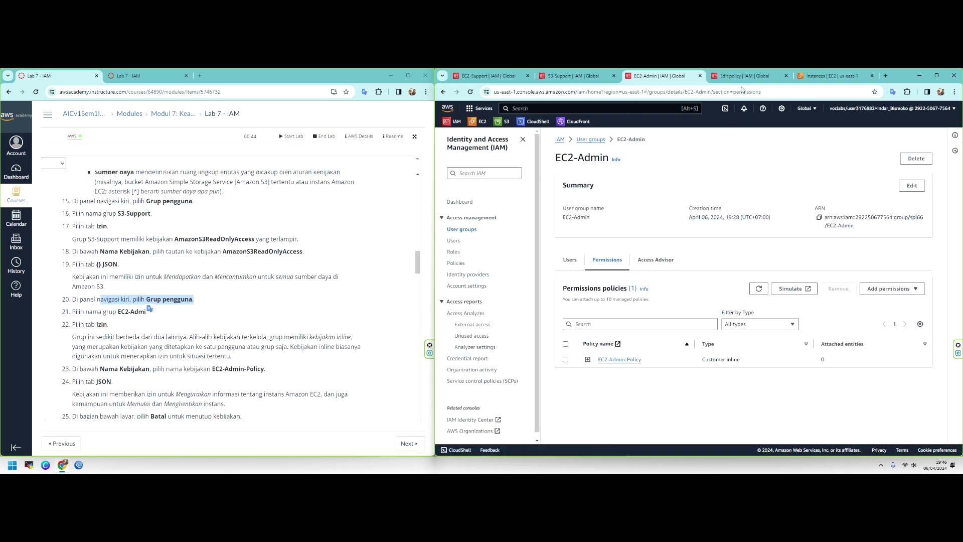
key(ctrl+Tab)
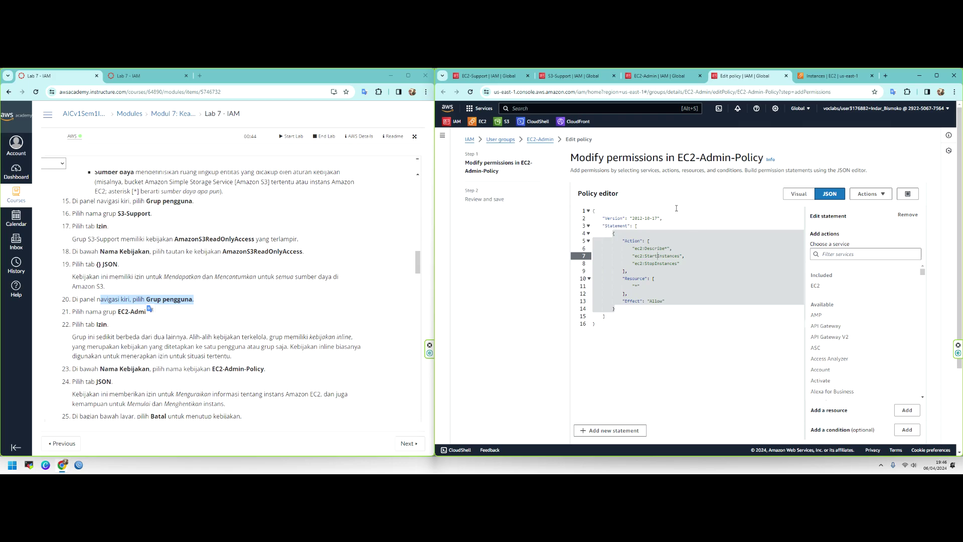
Close the EC2-Admin-Policy editor without saving and reopen the policy from the EC2-Admin group's permissions to view its JSON.
click(786, 76)
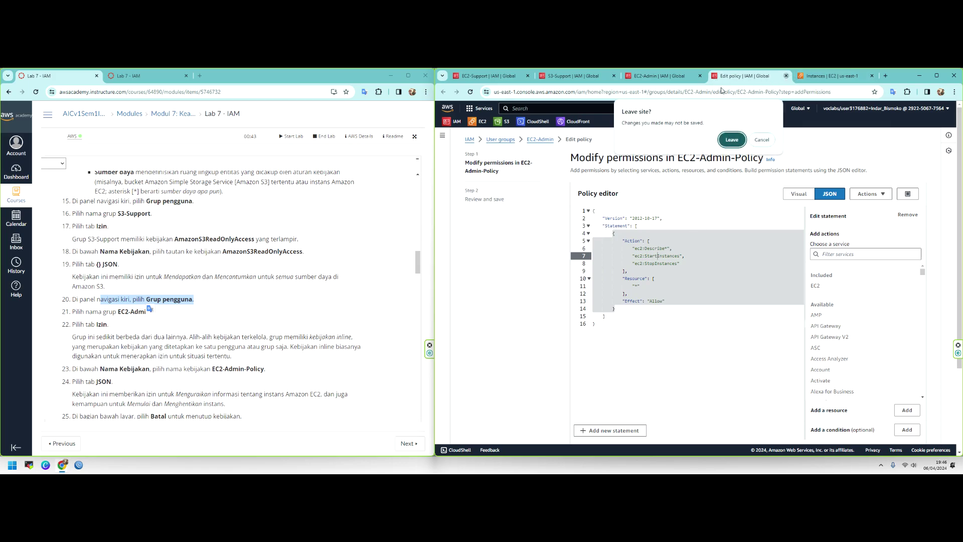
click(739, 144)
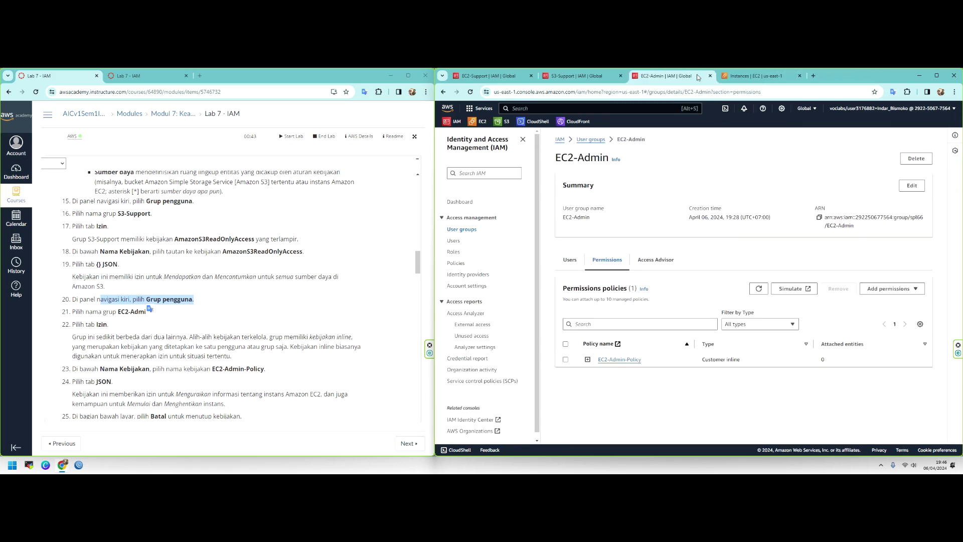
click(615, 363)
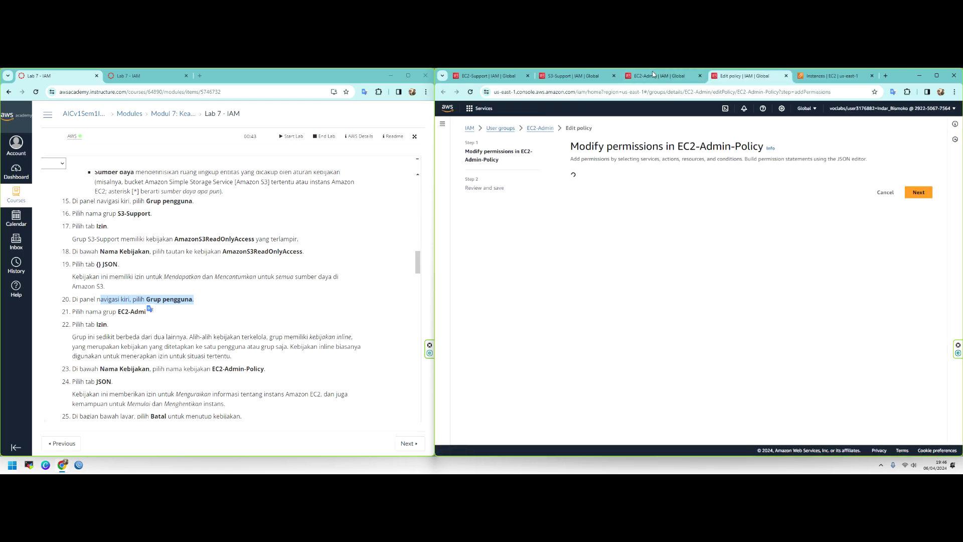
click(678, 74)
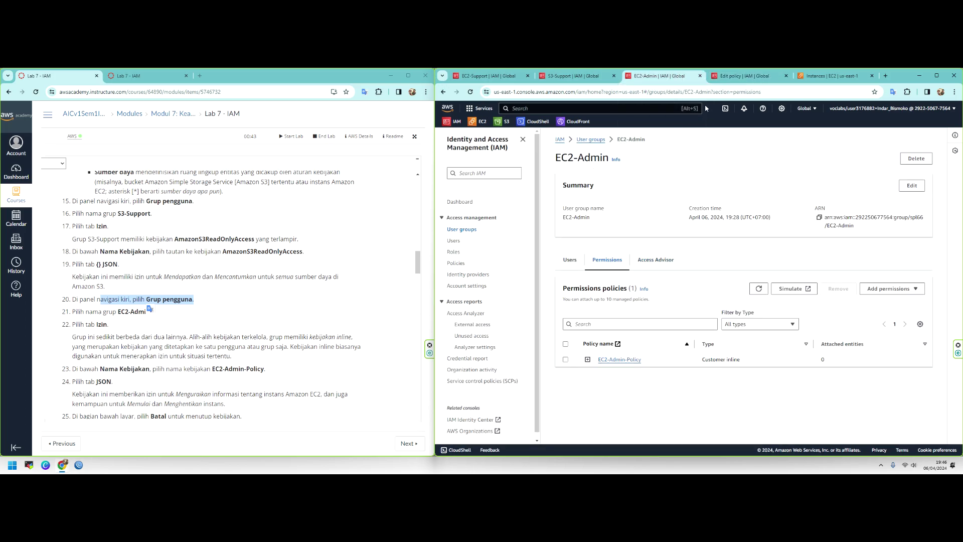
click(737, 77)
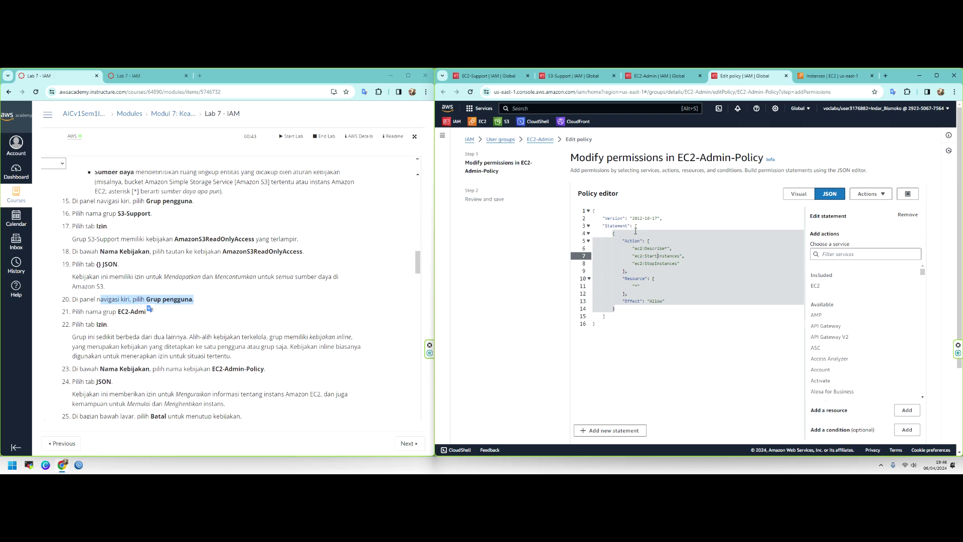
Open the AmazonS3ReadOnlyAccess policy from the S3-Support group's permissions and display it as JSON.
key(ctrl+2)
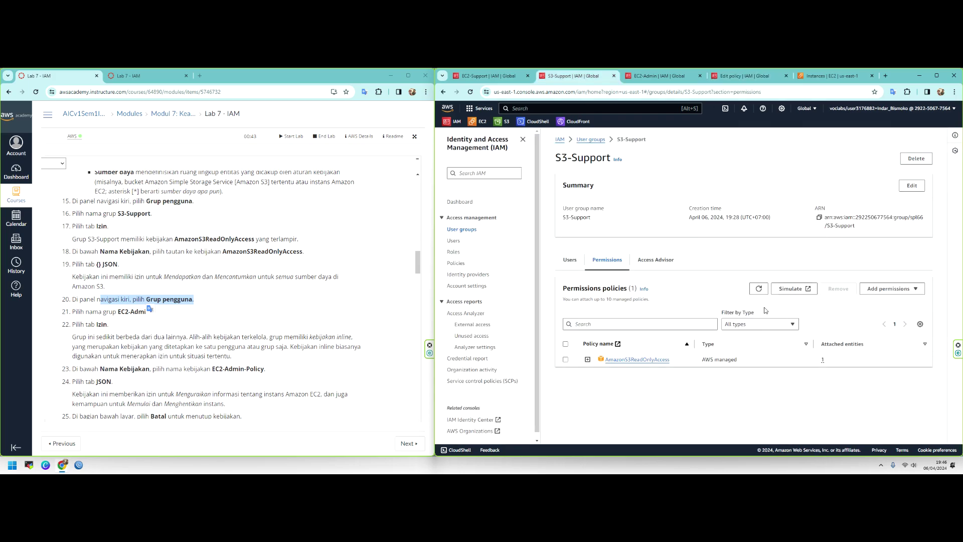
click(645, 360)
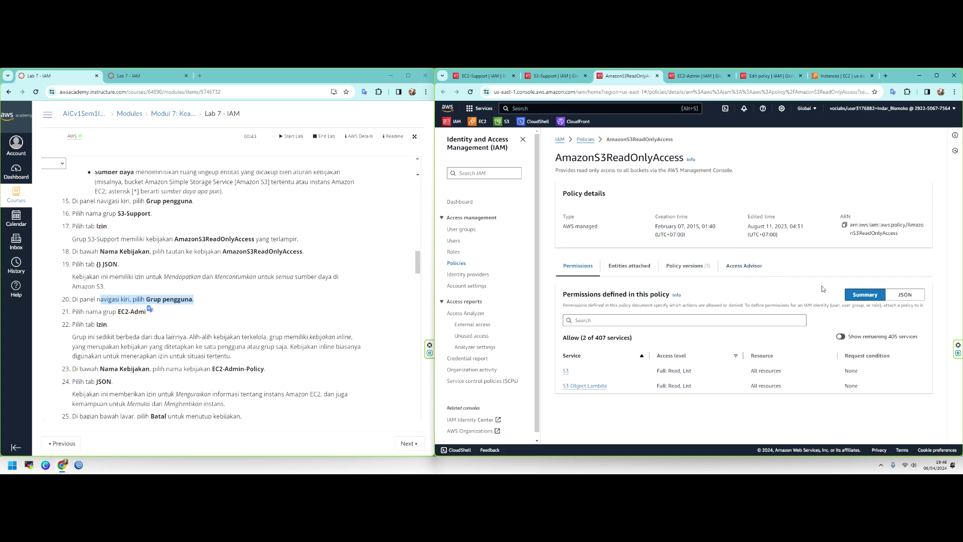
click(902, 296)
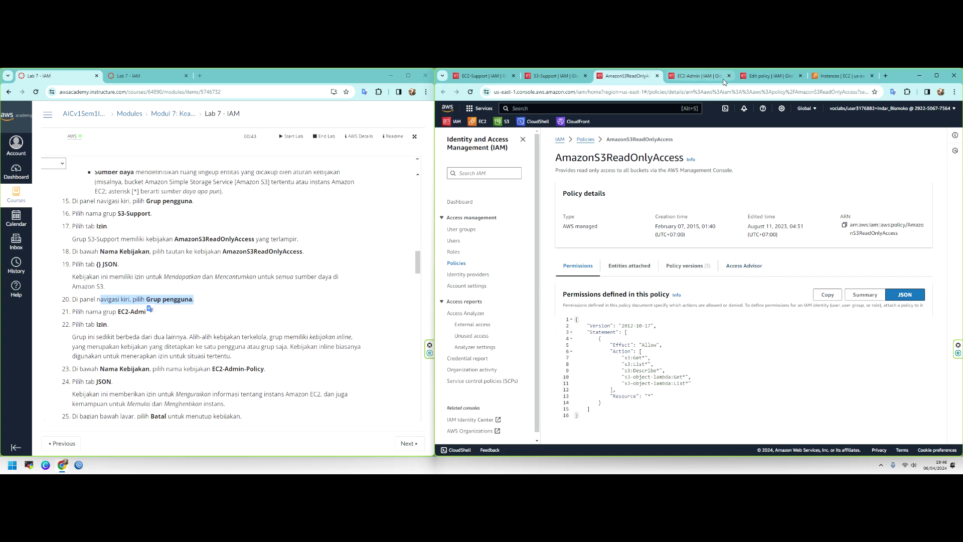
Compare the managed AmazonS3ReadOnlyAccess policy of S3-Support with the inline EC2-Admin-Policy of EC2-Admin.
click(753, 76)
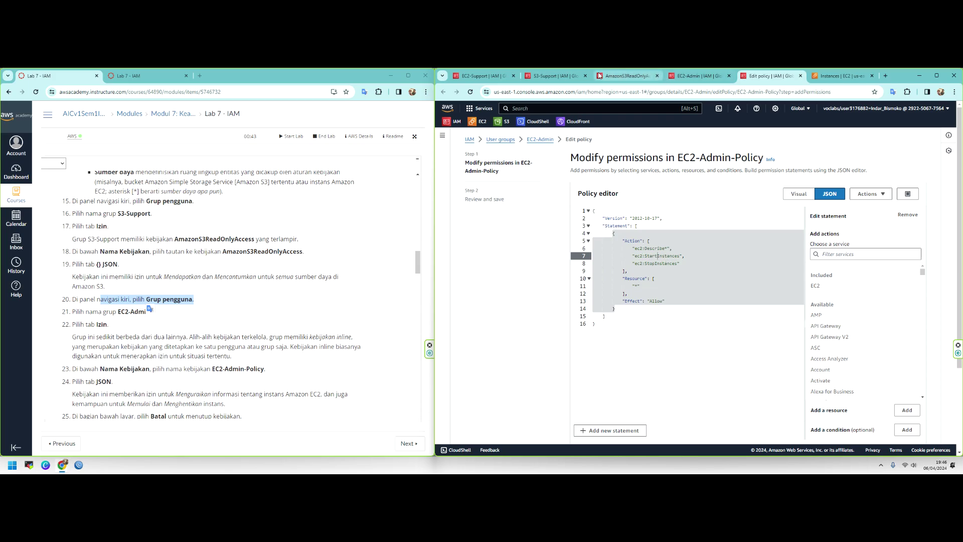
click(563, 77)
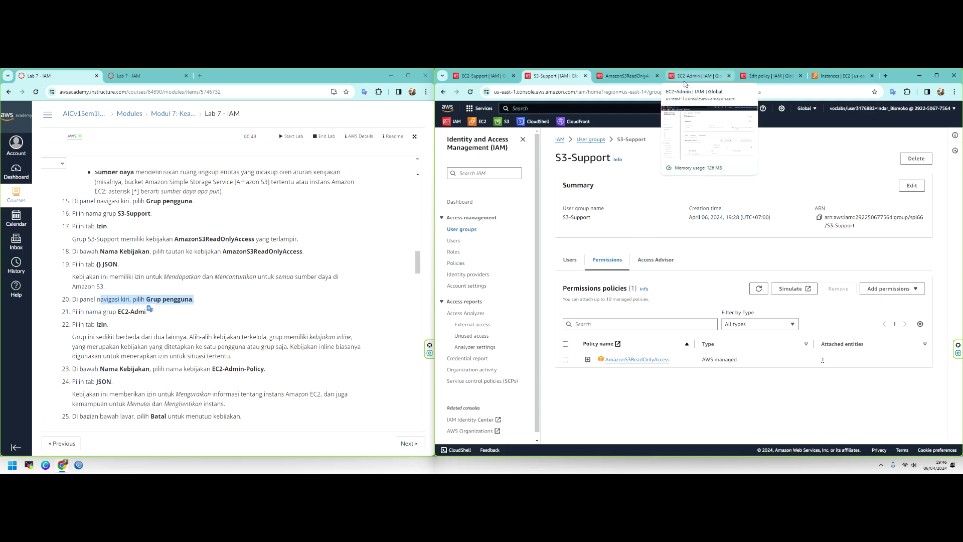
click(638, 73)
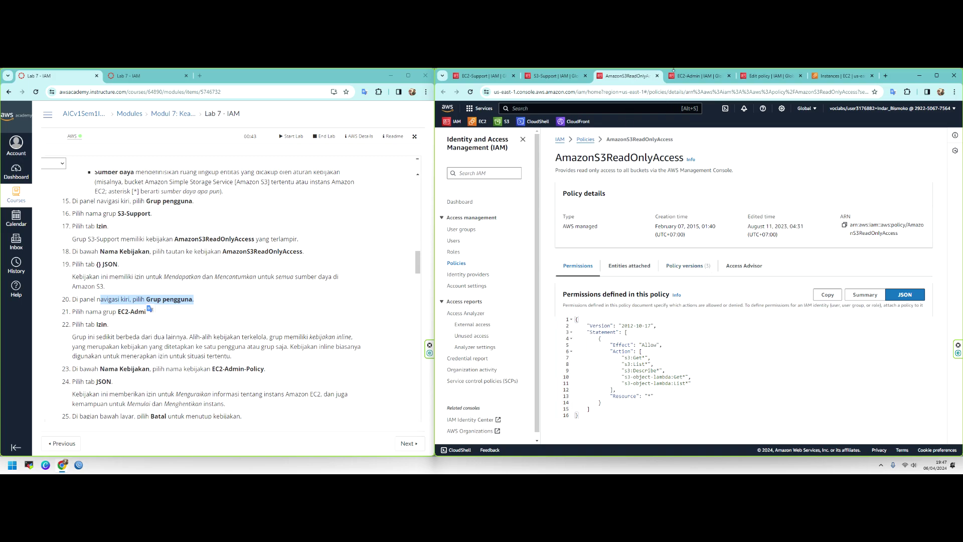
click(688, 74)
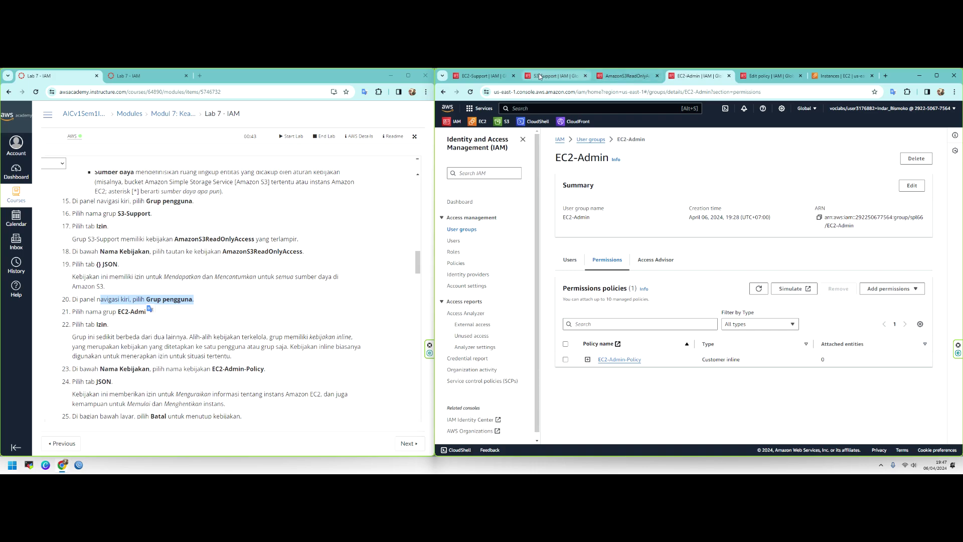
click(555, 76)
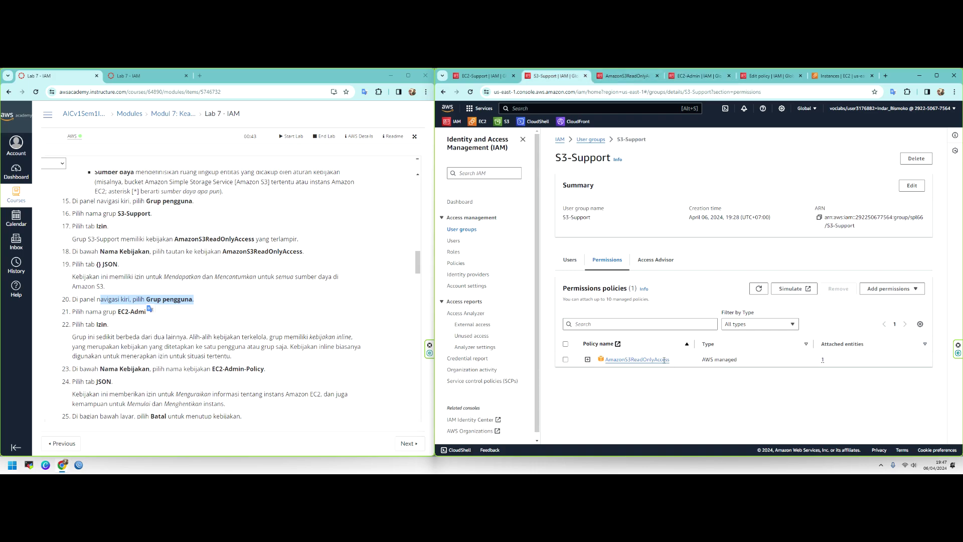
click(697, 76)
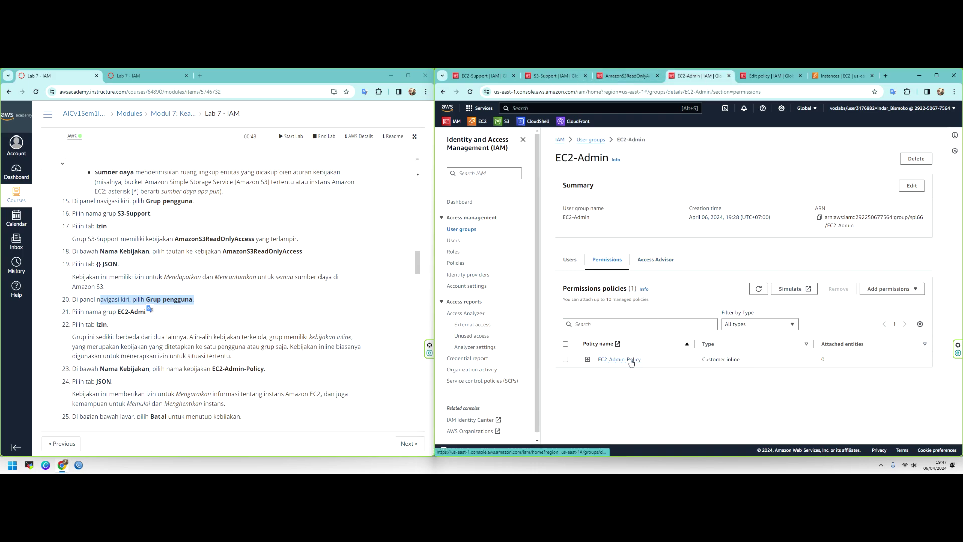
click(771, 75)
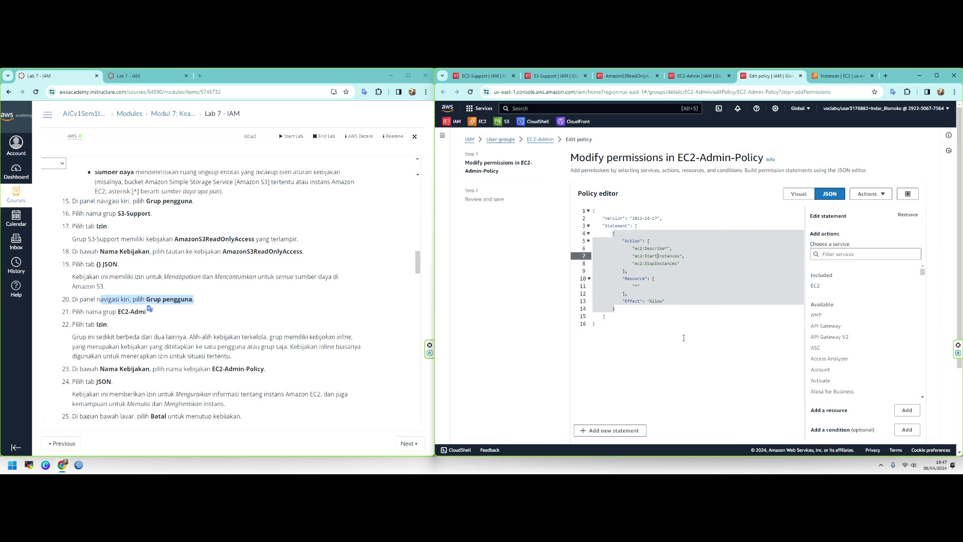
Close the EC2-Admin-Policy editor without saving, plus the AmazonS3ReadOnlyAccess, EC2-Admin and S3-Support pages, and return to the EC2-Support group.
click(800, 76)
click(762, 140)
click(801, 76)
click(734, 153)
click(663, 76)
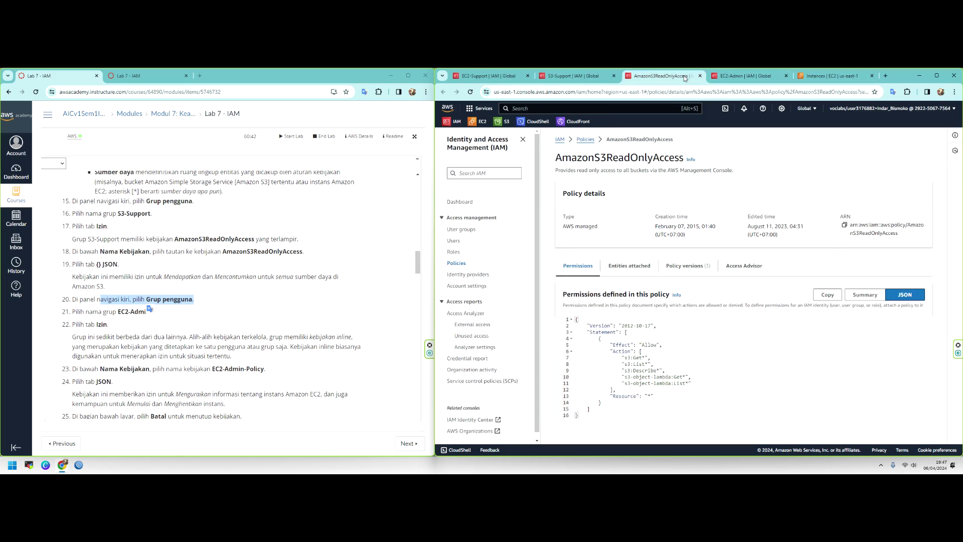
click(700, 76)
click(700, 76)
click(613, 76)
click(477, 76)
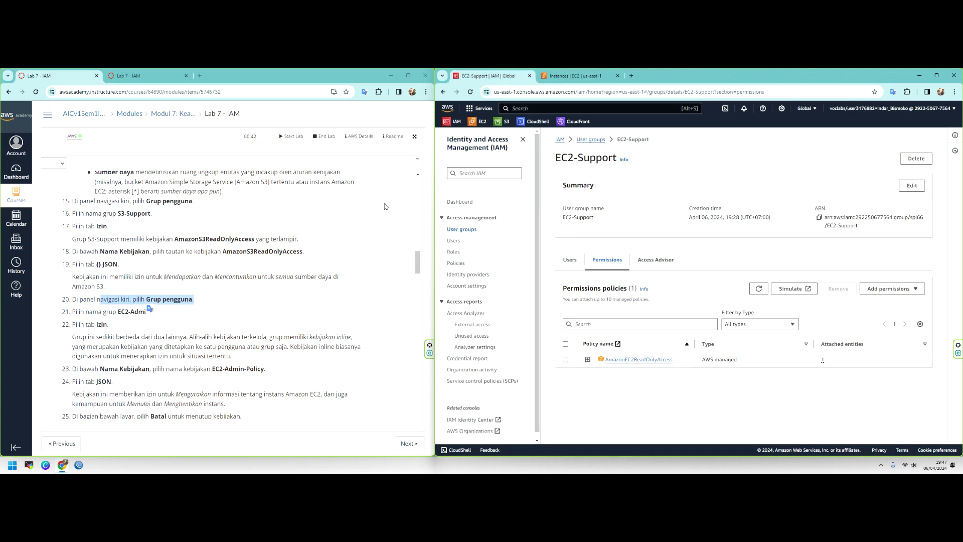
Read lab step 25 and the business scenario, including the table of users, their groups and permissions.
scroll(102, 315, down, 3)
drag(166, 267, 233, 266)
scroll(150, 260, down, 2)
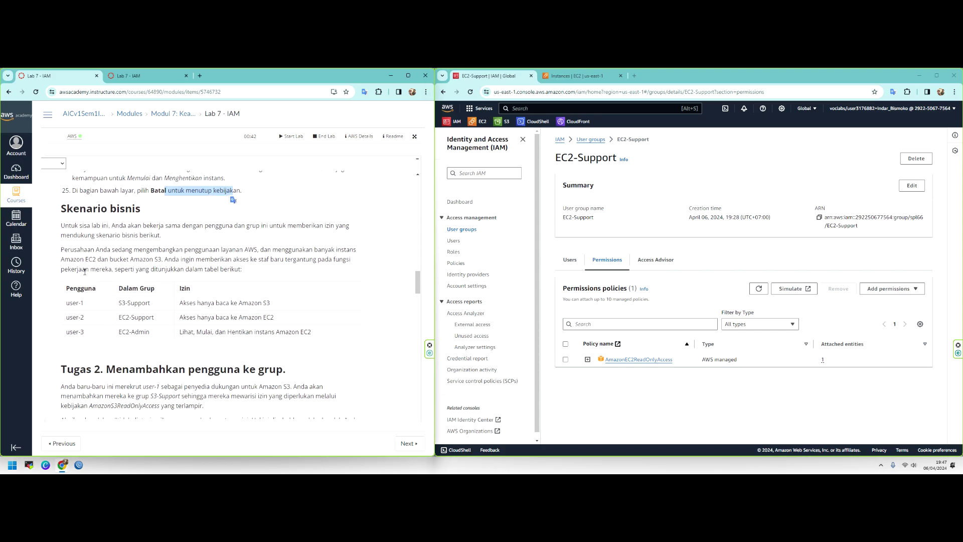
drag(92, 227, 175, 227)
click(182, 248)
drag(97, 251, 286, 260)
drag(149, 269, 111, 269)
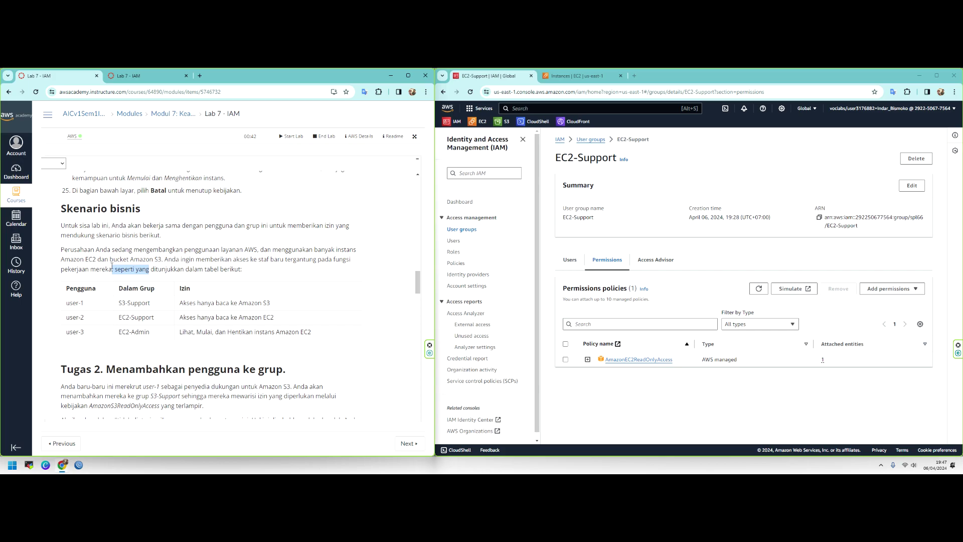
click(235, 268)
scroll(168, 276, down, 3)
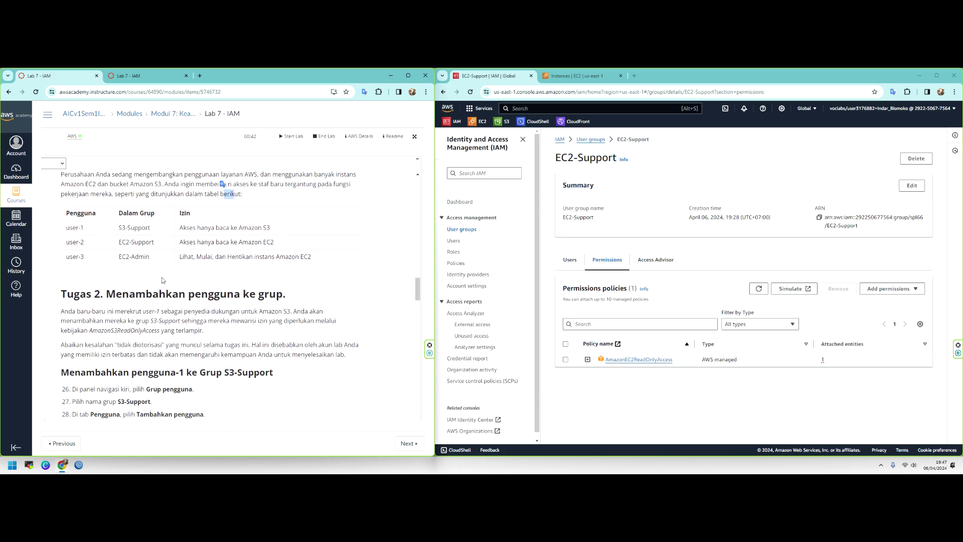
Read the Task 2 introduction and open the S3-Support group from the user groups list, following lab steps 26 and 27.
scroll(160, 243, down, 2)
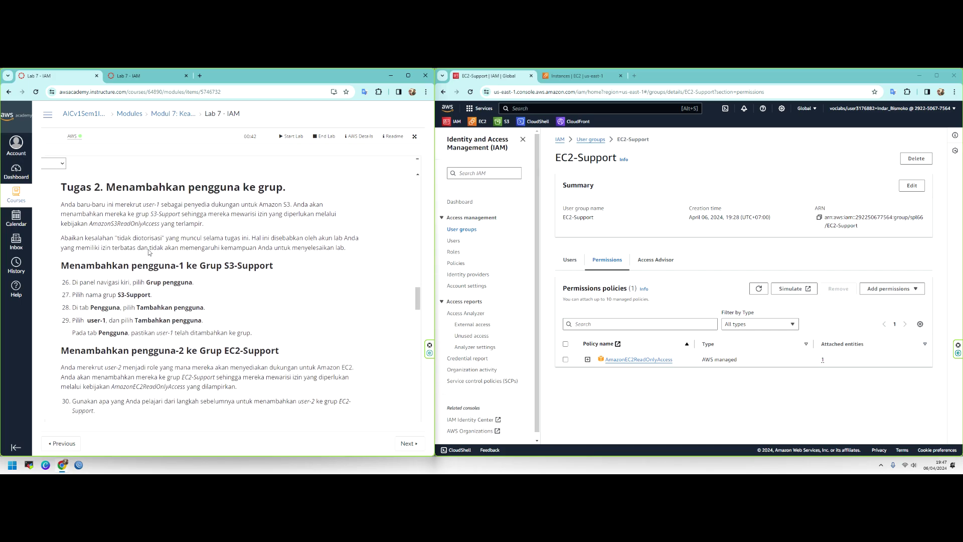
scroll(106, 243, up, 2)
drag(143, 235, 239, 236)
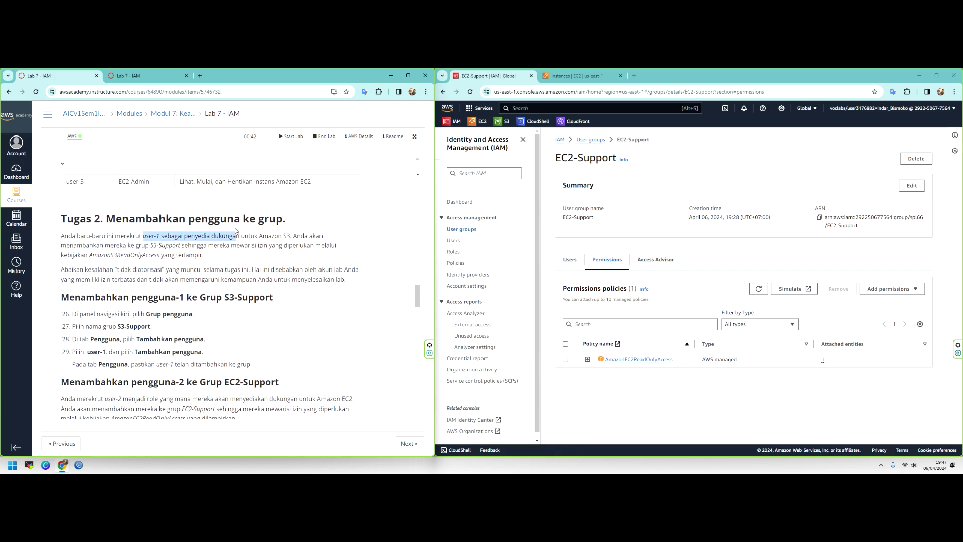
click(235, 236)
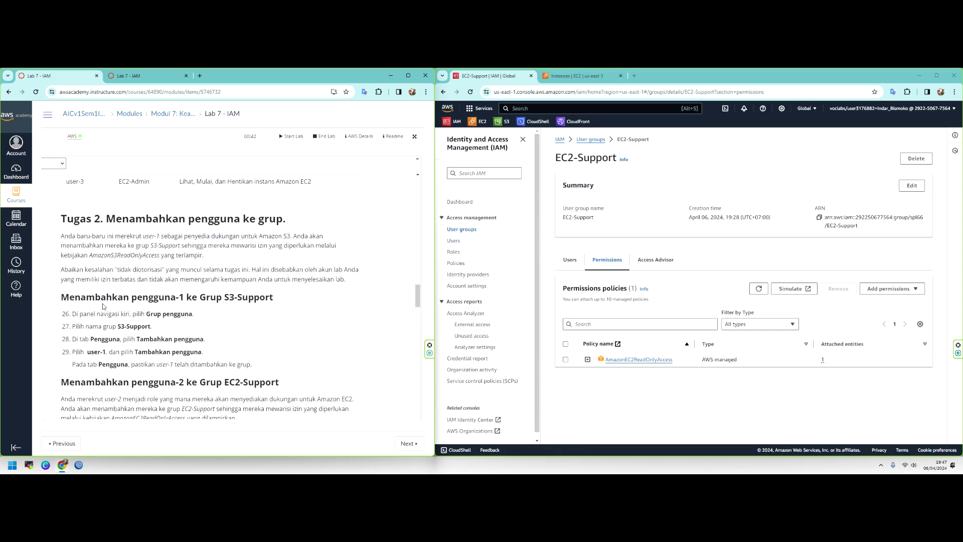
drag(96, 313, 144, 314)
click(167, 312)
click(462, 230)
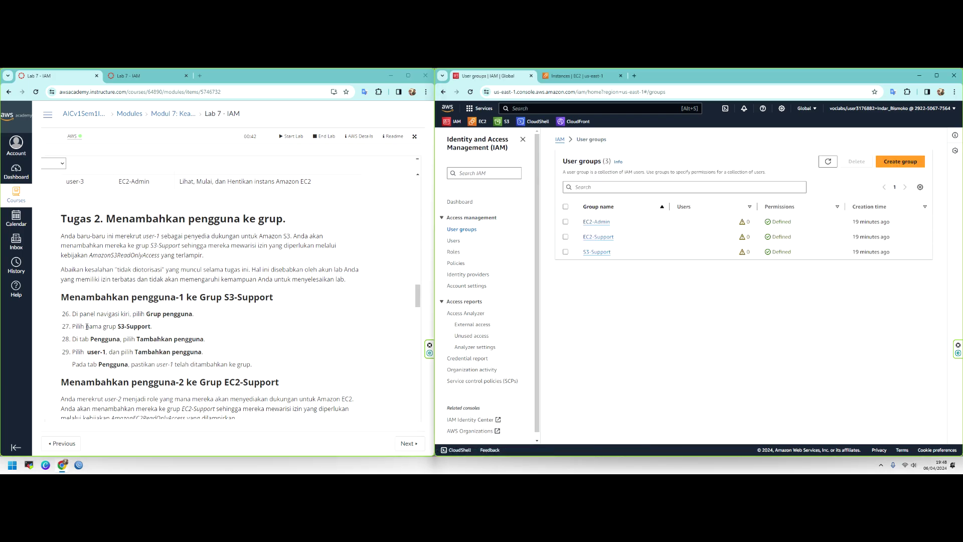
click(595, 253)
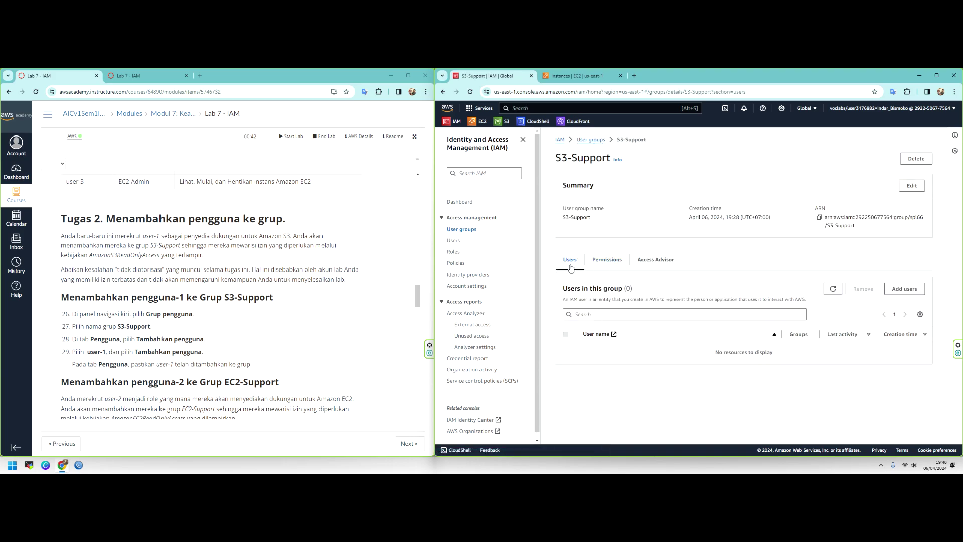
Add user-1 to the S3-Support group, following lab steps 28 and 29 in the English instructions, and check the group's permissions and users.
click(140, 76)
scroll(191, 239, down, 10)
scroll(106, 239, down, 1)
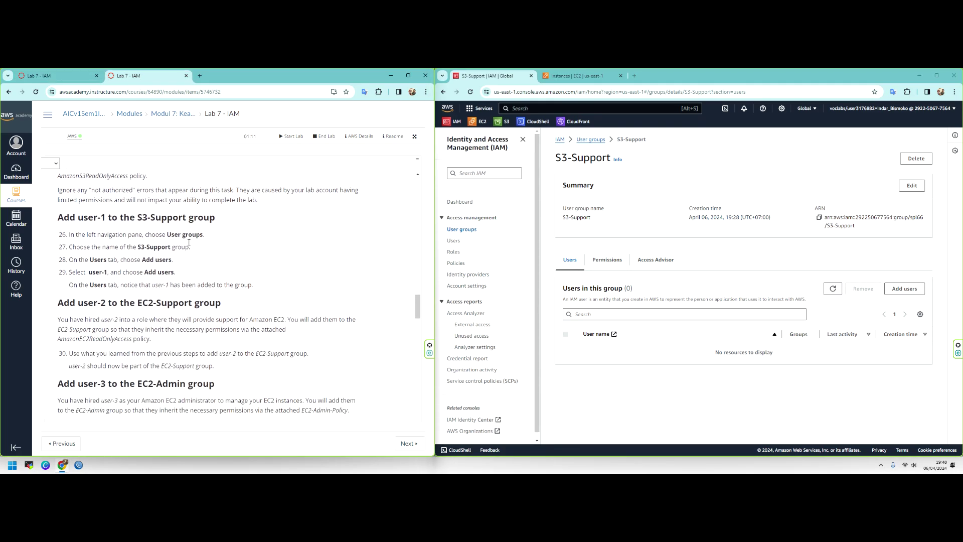
mouse_move(91, 243)
mouse_down()
mouse_move(127, 244)
mouse_move(109, 244)
mouse_up()
click(155, 243)
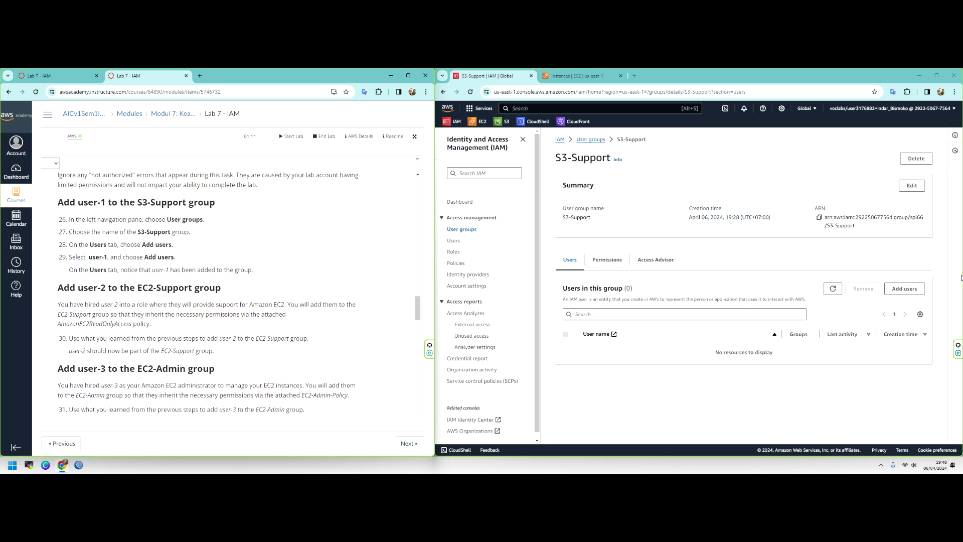
click(921, 289)
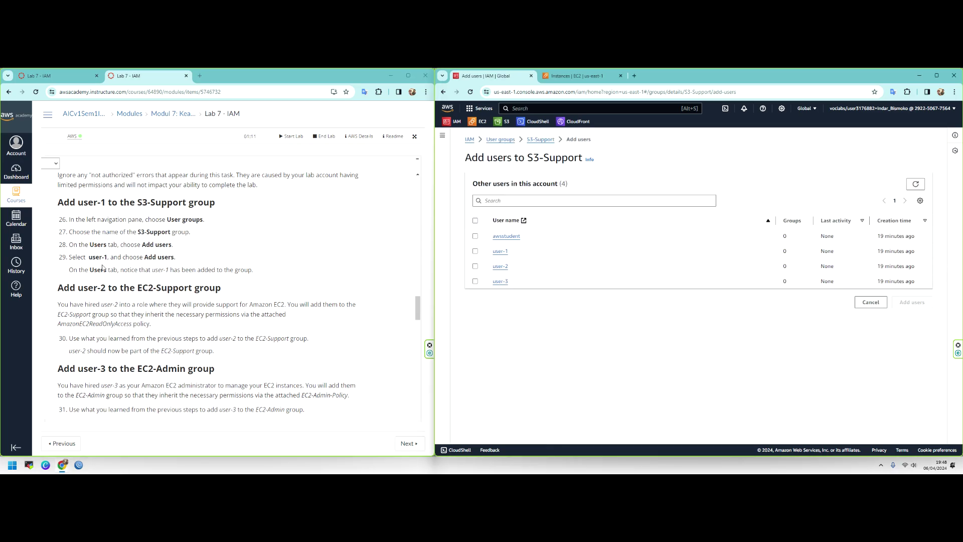
click(475, 251)
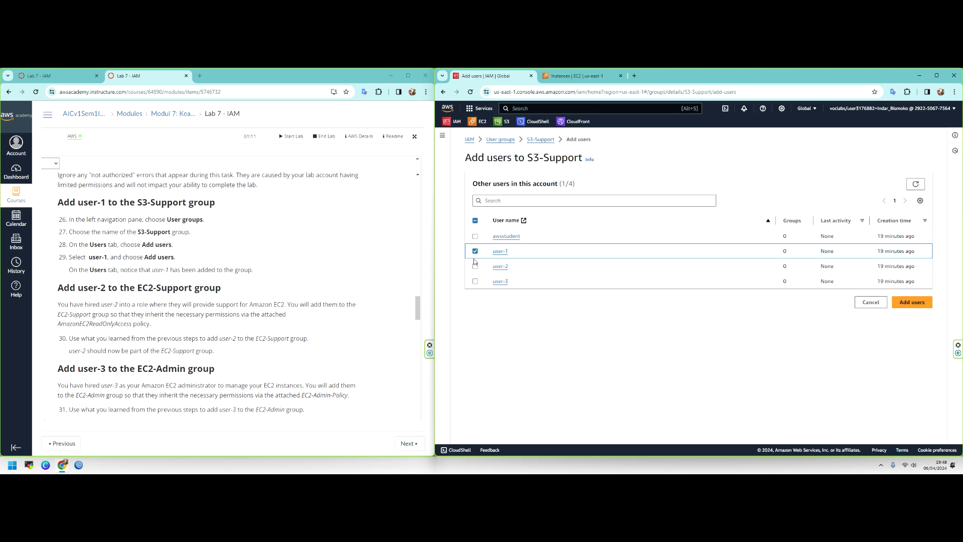
click(926, 303)
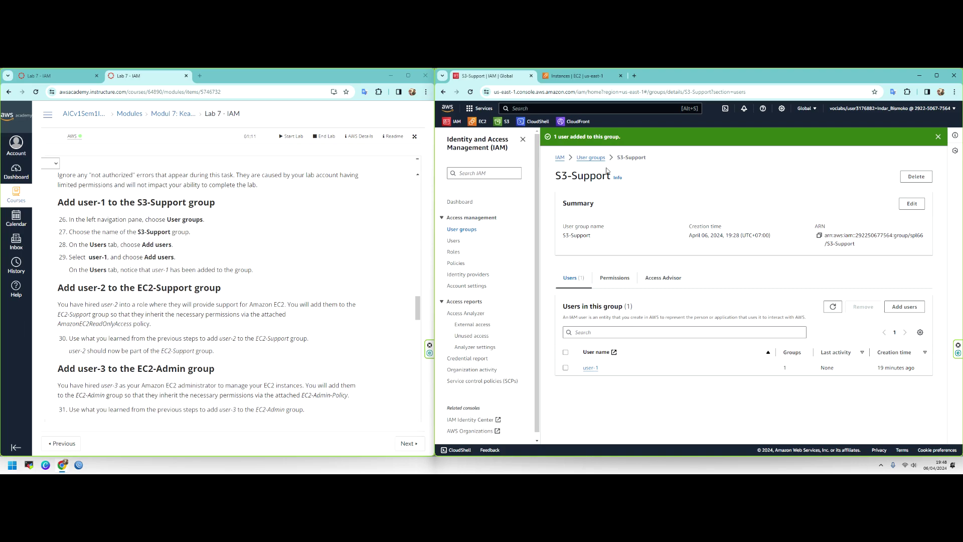
click(604, 289)
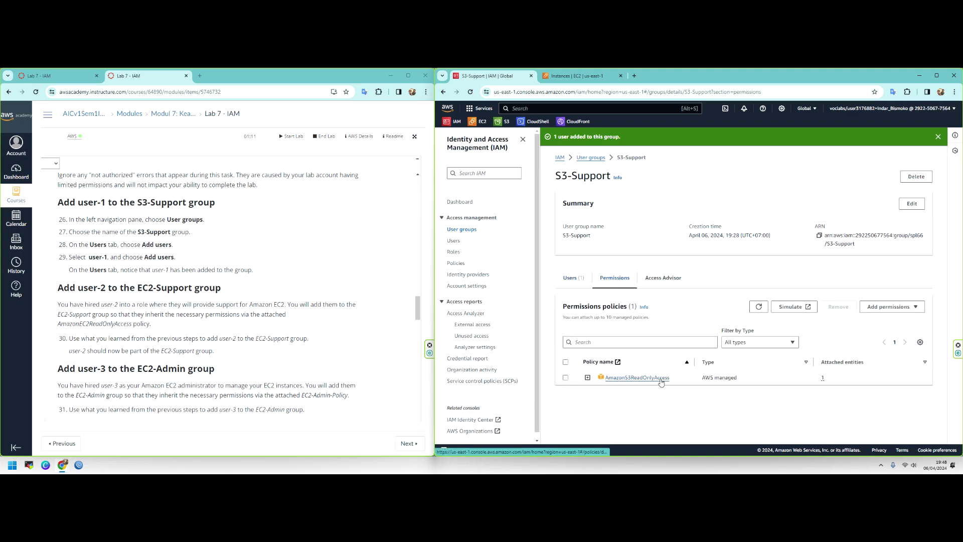
click(584, 282)
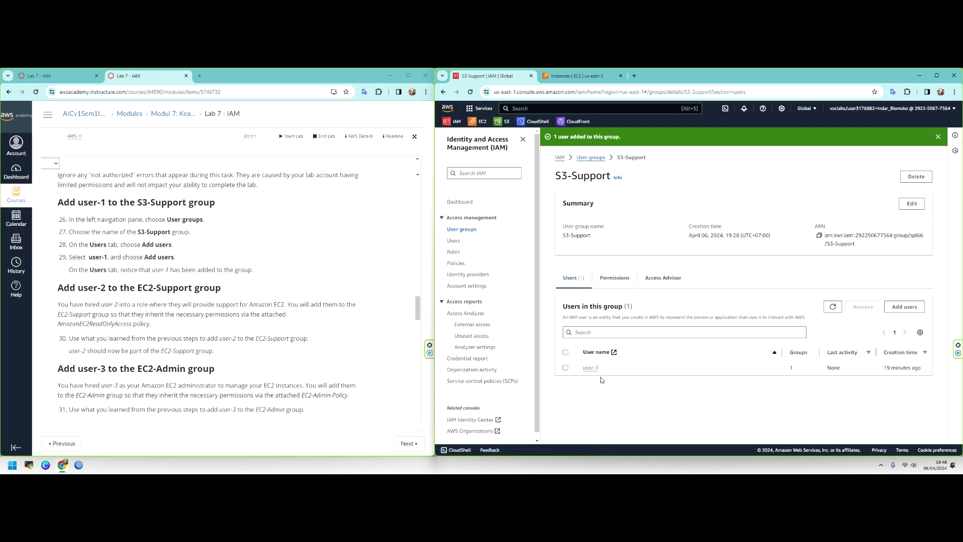
Recheck the S3-Support group's attached permissions and its users, and return to the list of user groups.
click(616, 282)
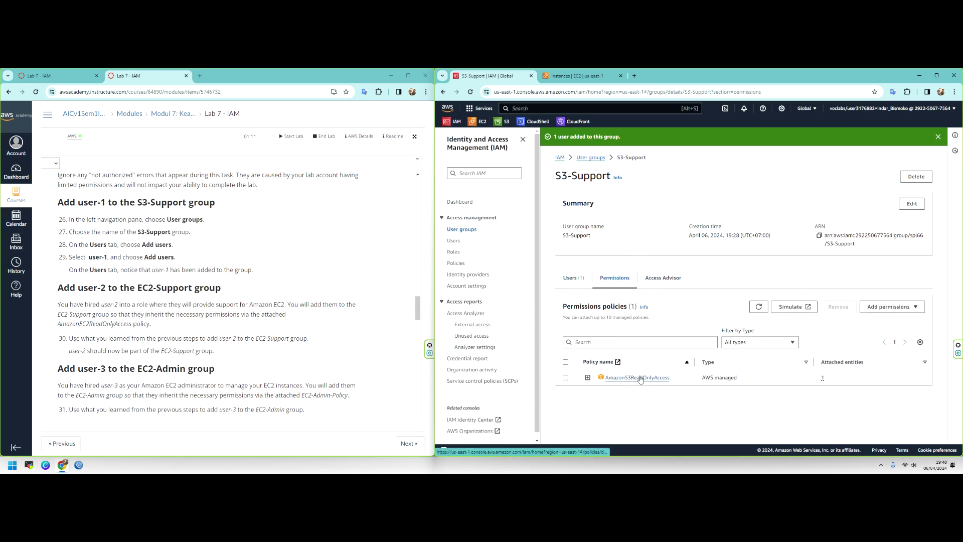
click(581, 282)
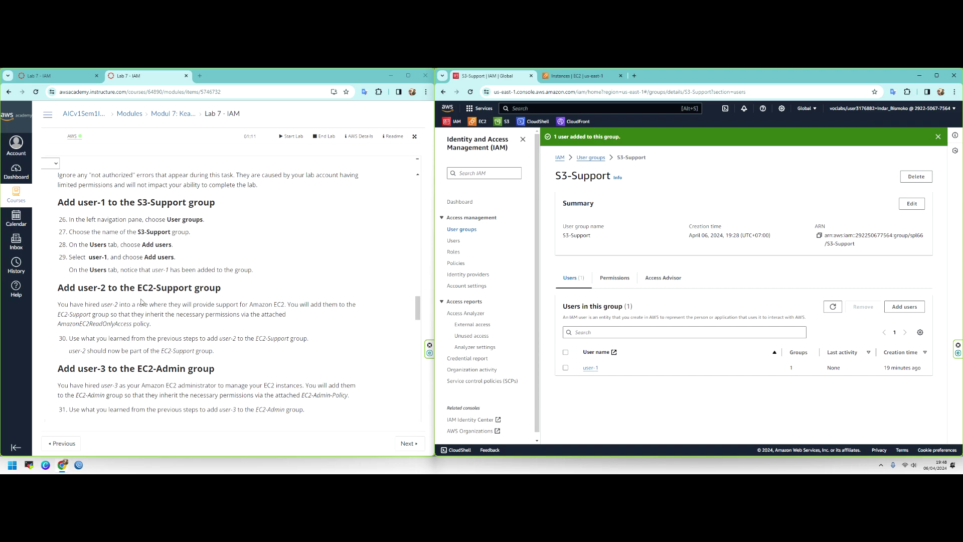
click(597, 159)
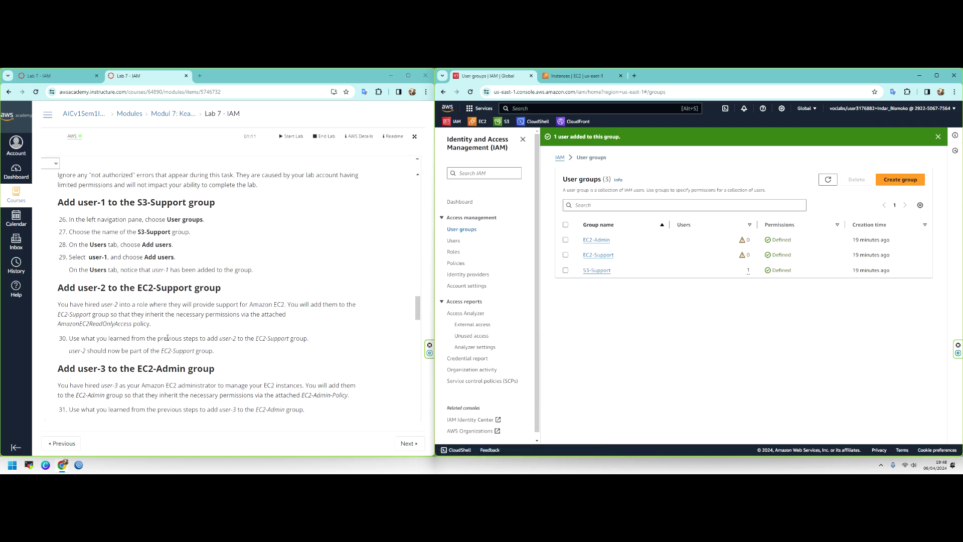
Add user-2 to the EC2-Support group as lab step 30 asks, and check the group's permissions policies.
drag(226, 339, 289, 340)
click(611, 257)
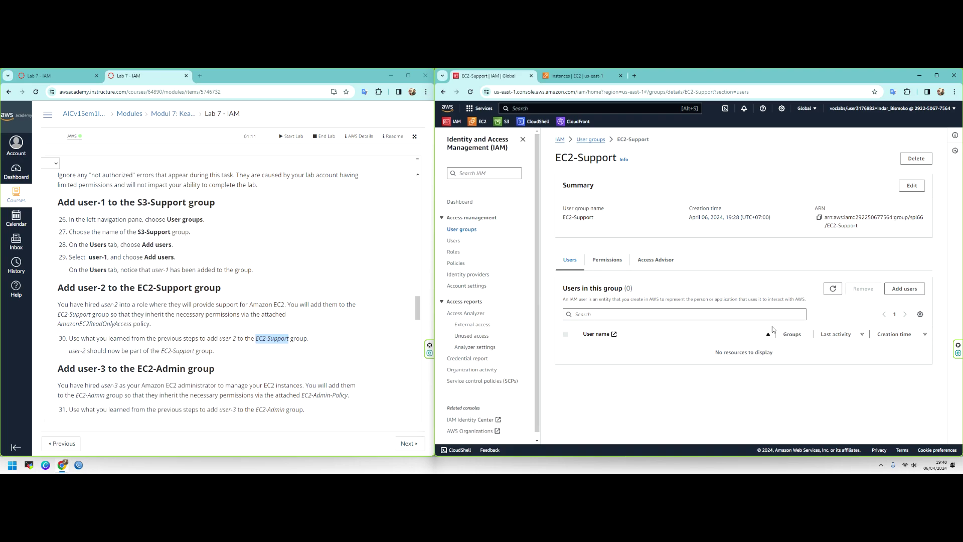
click(906, 290)
click(475, 266)
click(899, 303)
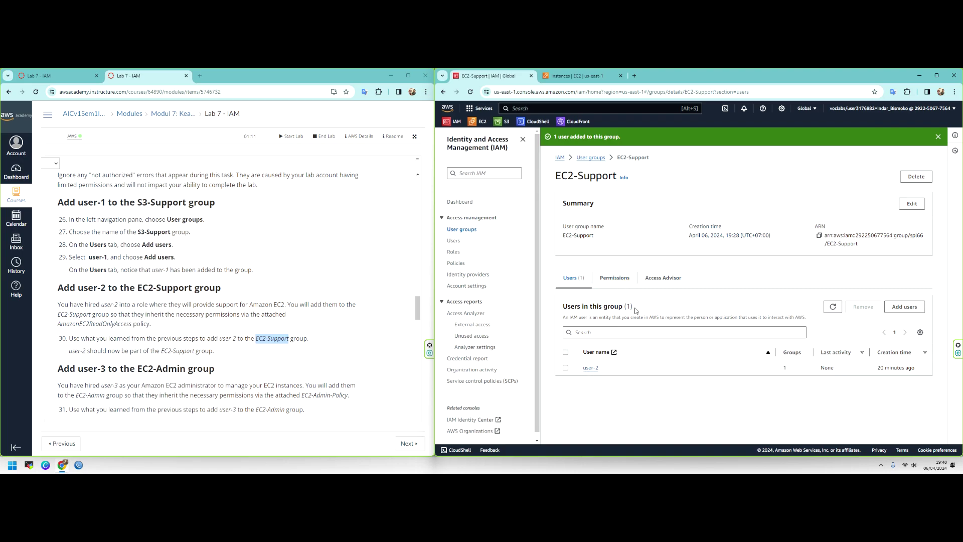
click(626, 279)
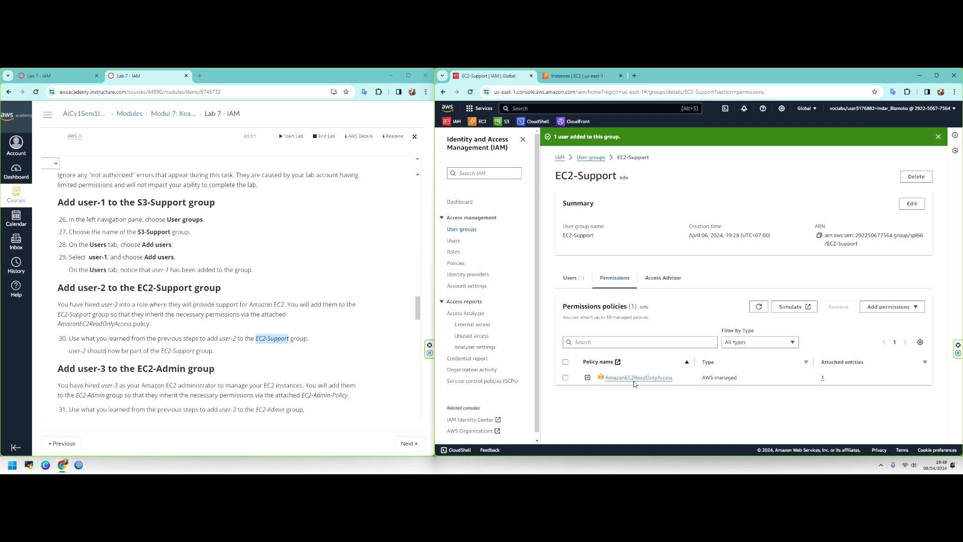
Return to the user groups list and add user-3 to the EC2-Admin group.
click(581, 159)
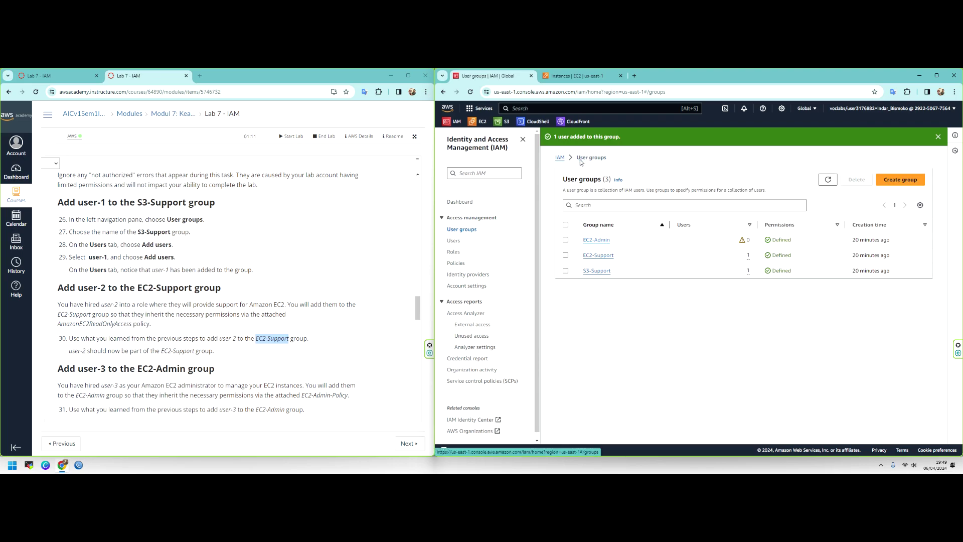
scroll(144, 293, down, 1)
drag(144, 293, 224, 296)
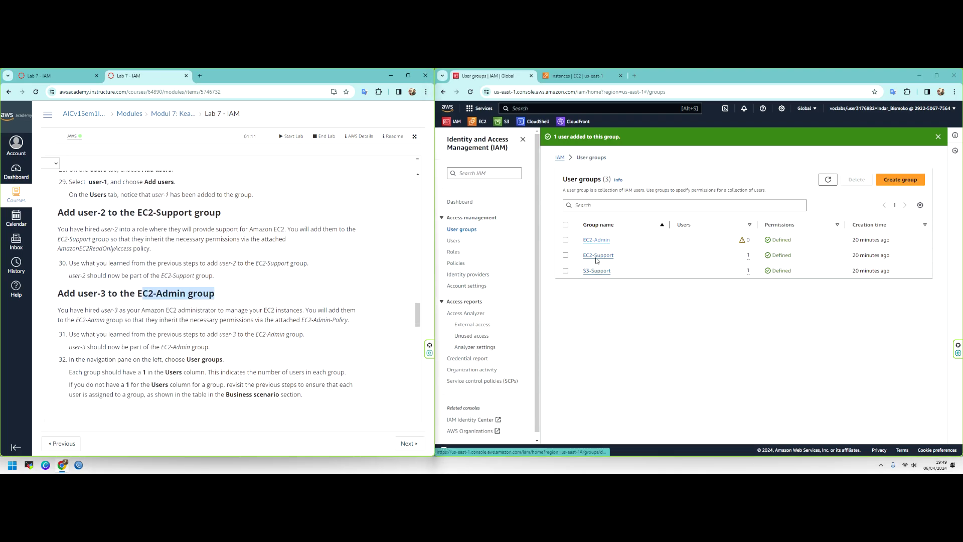
click(595, 241)
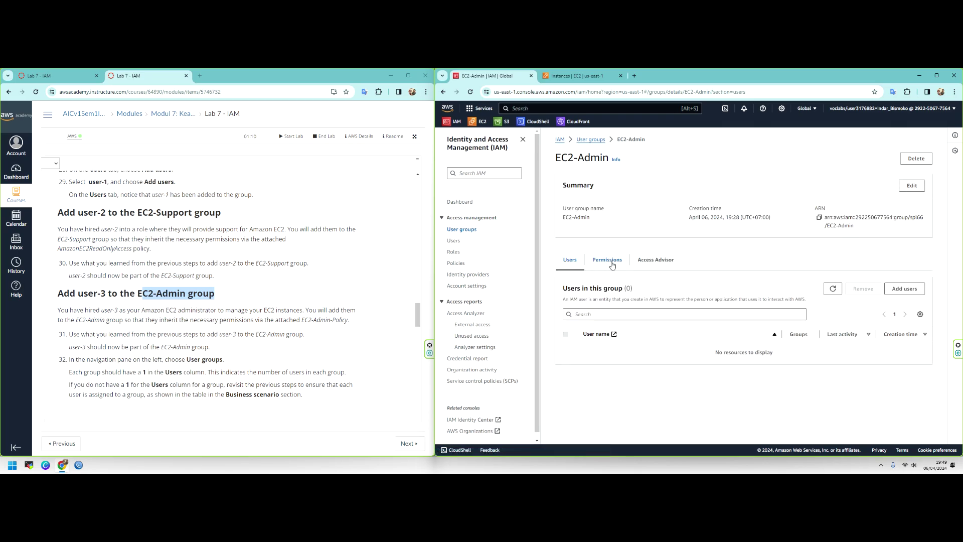
click(920, 293)
click(476, 281)
click(915, 305)
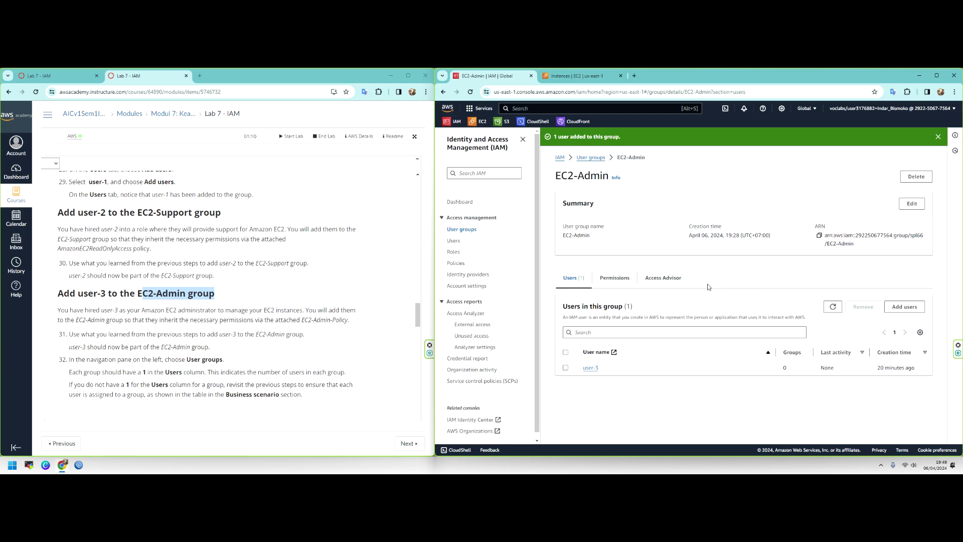
Read lab steps 31 and 32 in the English and Indonesian instructions and check the user count of each group in the user groups list.
scroll(256, 344, down, 3)
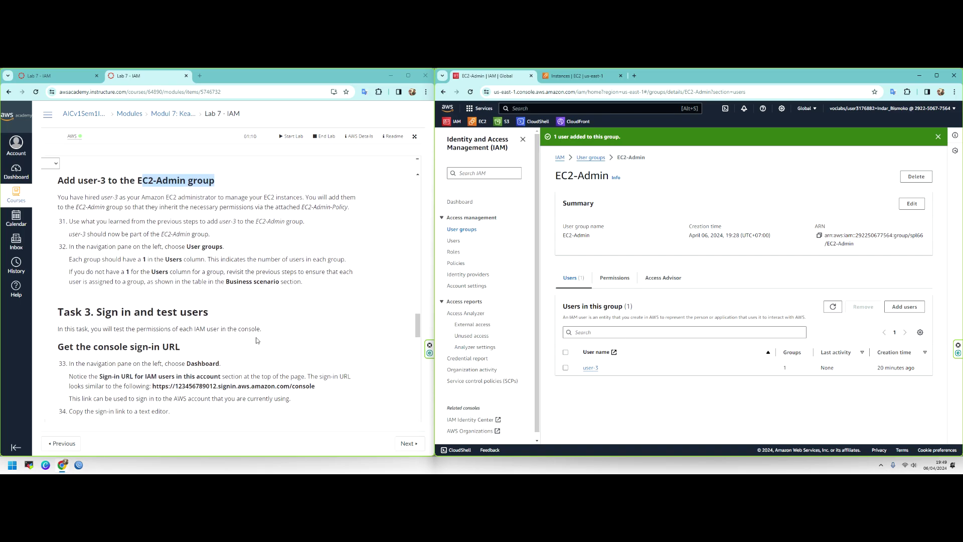
drag(83, 259, 110, 260)
click(140, 312)
drag(94, 313, 135, 315)
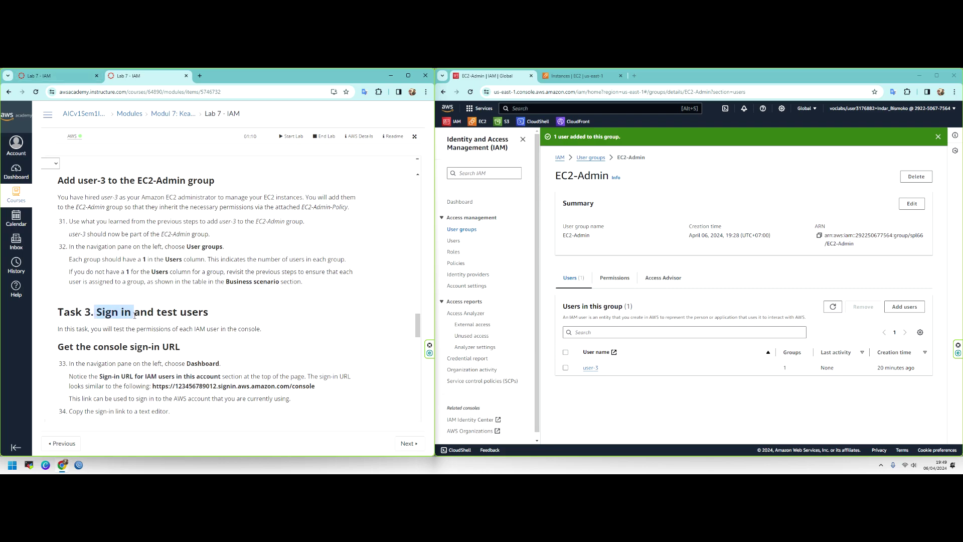
click(74, 80)
scroll(172, 278, down, 6)
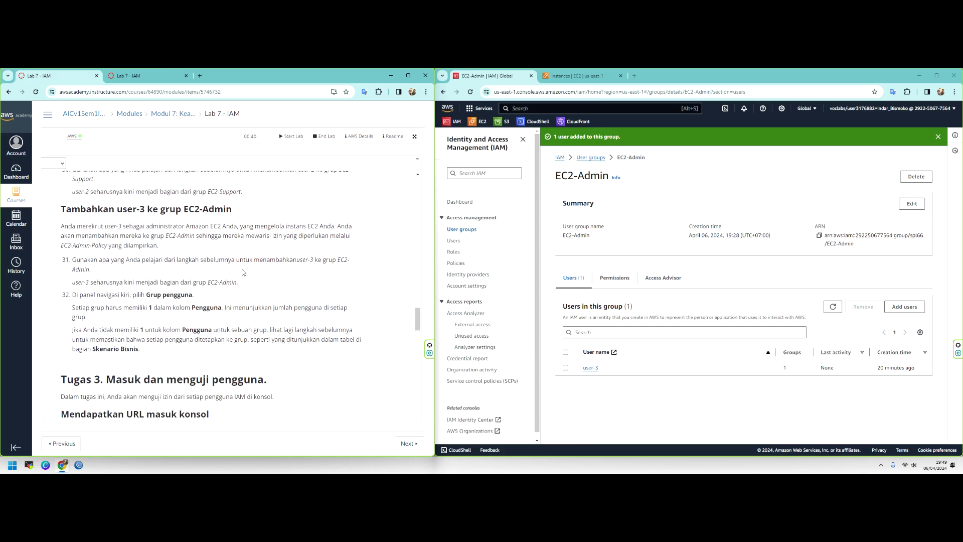
scroll(197, 265, up, 3)
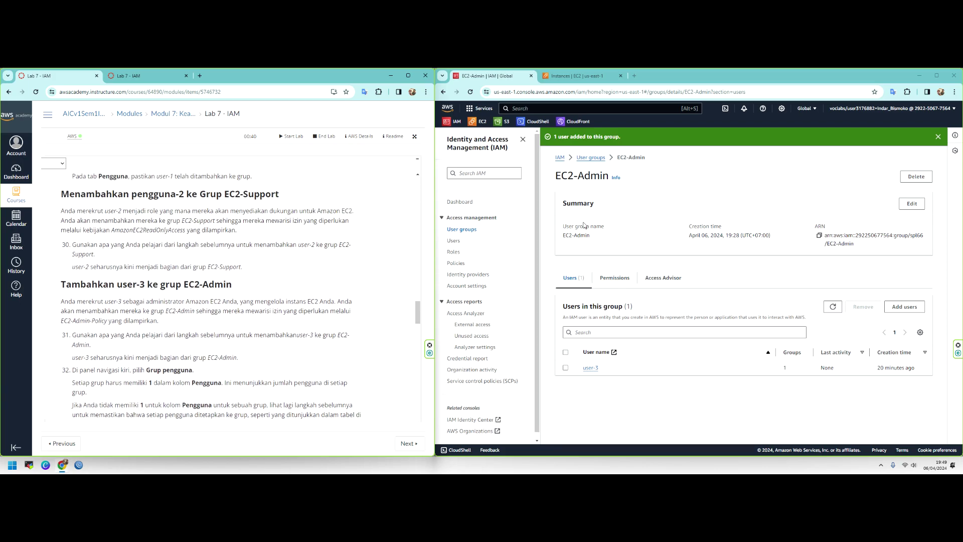
click(590, 158)
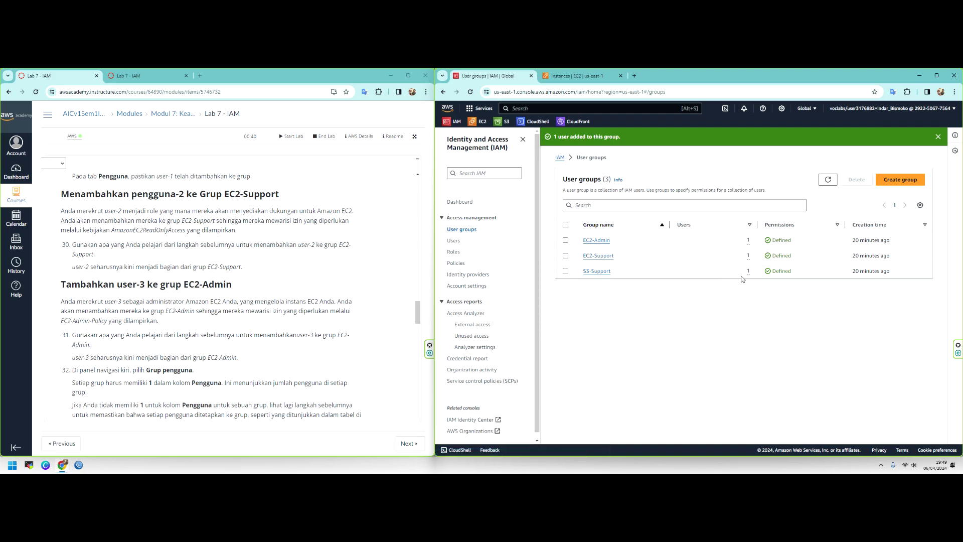
Copy the sign-in URL for IAM users from the IAM Dashboard, following lab steps 33 and 34 of Task 3.
scroll(106, 260, down, 1)
drag(120, 266, 202, 265)
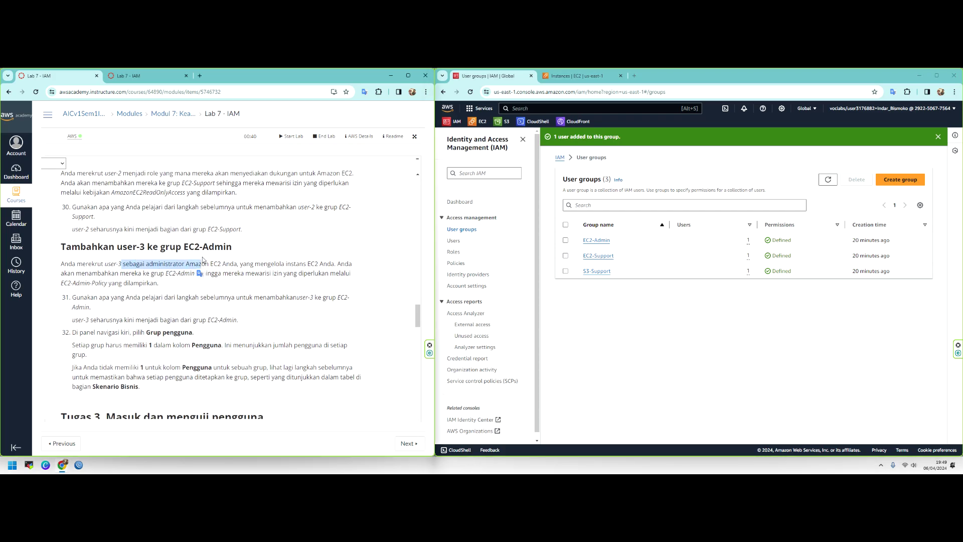
scroll(203, 260, down, 5)
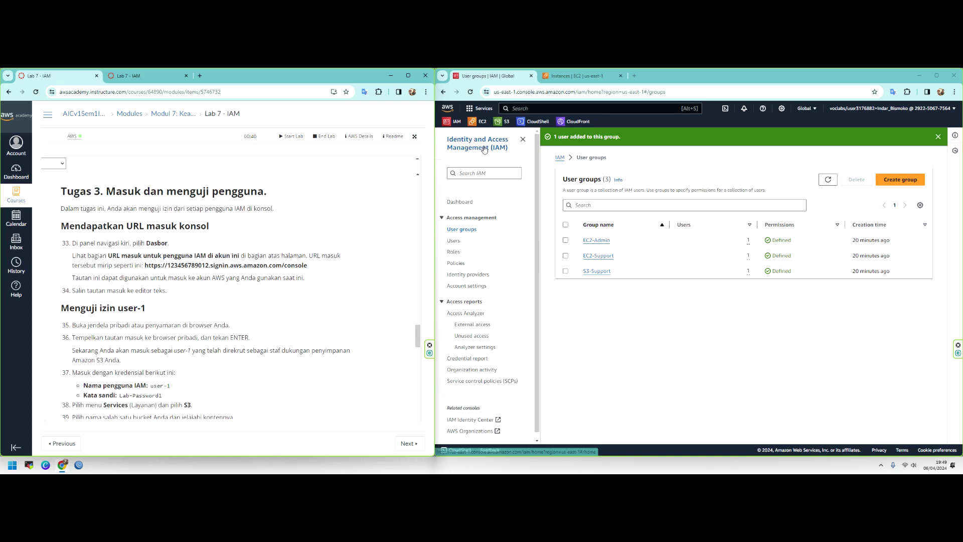
click(460, 202)
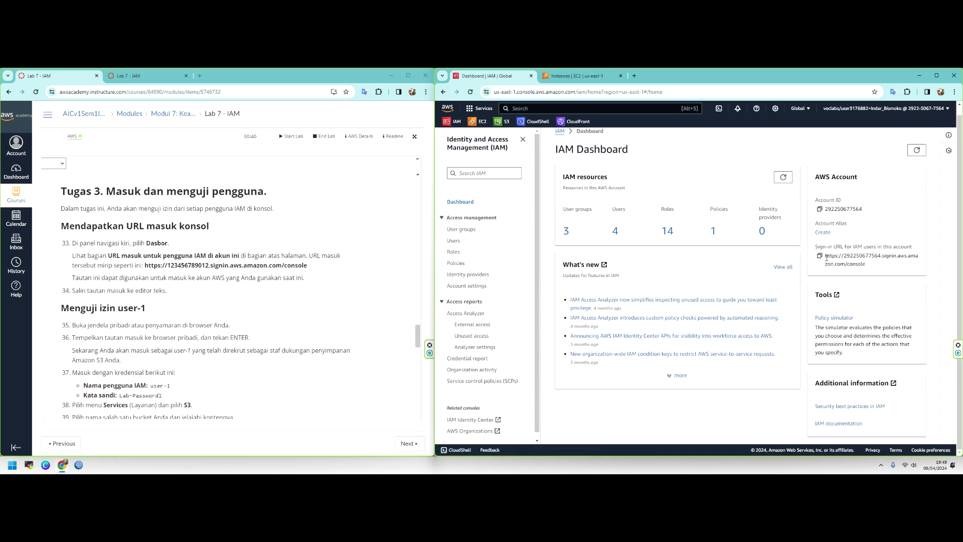
drag(136, 277, 191, 277)
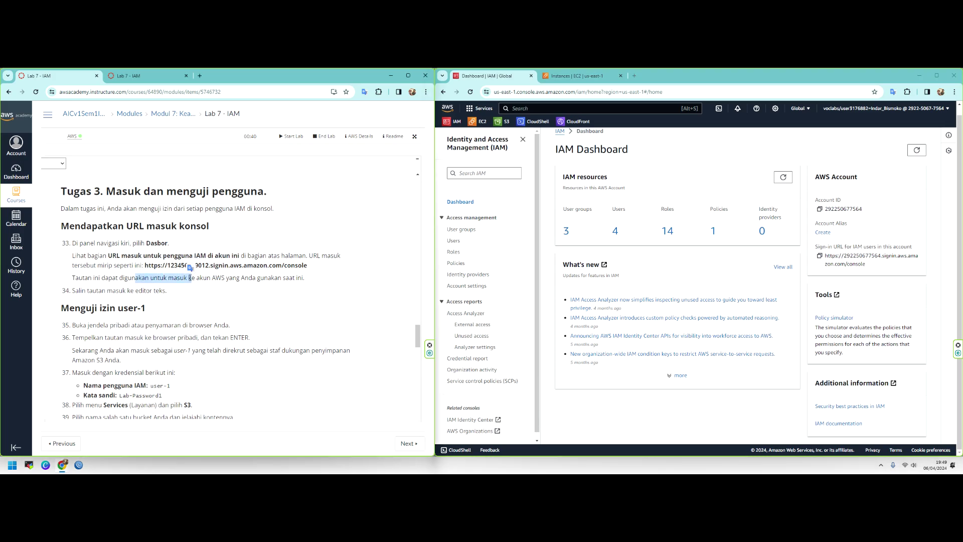
click(188, 276)
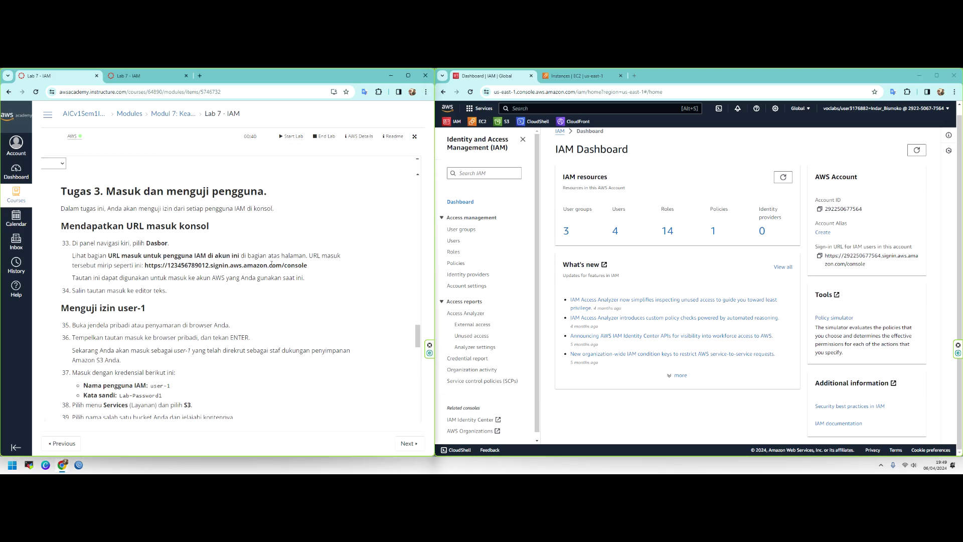
click(820, 256)
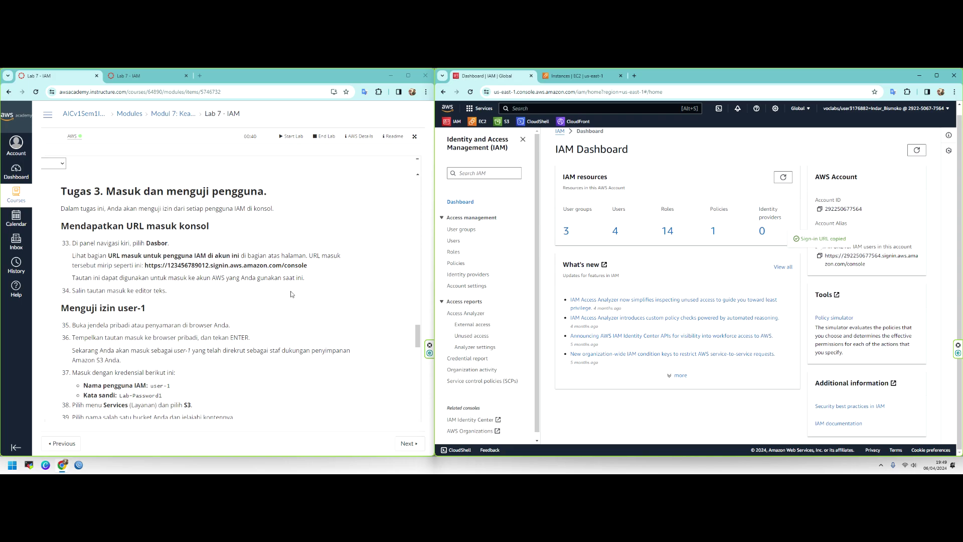
Read the instructions for testing user-1's permissions from lab step 35 in the Indonesian and English versions.
scroll(130, 262, down, 3)
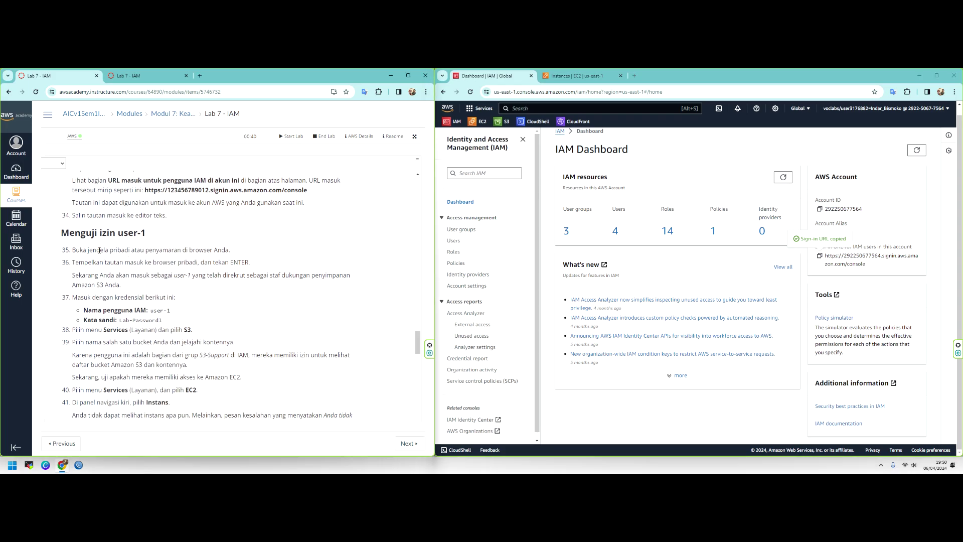
drag(96, 250, 178, 252)
key(ctrl+Tab)
scroll(166, 241, down, 4)
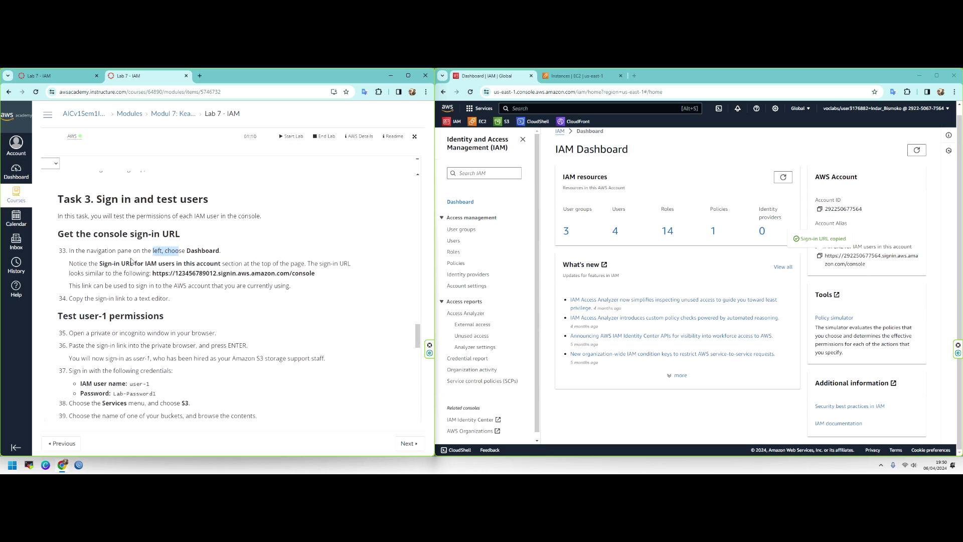
scroll(180, 224, down, 1)
drag(92, 295, 137, 295)
click(148, 295)
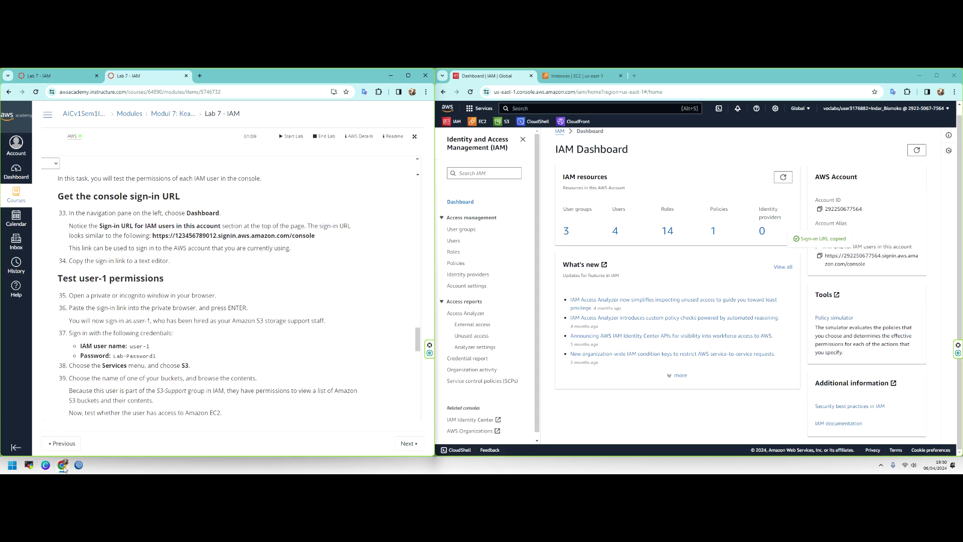
Launch Google Chrome with another profile and open a new incognito window, as lab step 35 asks.
mouse_move(59, 470)
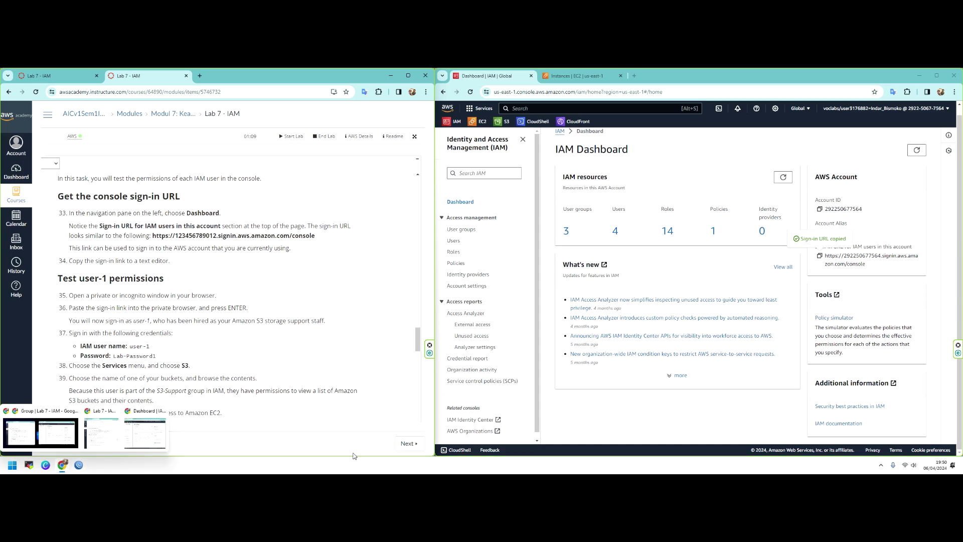
key(super)
text(ch)
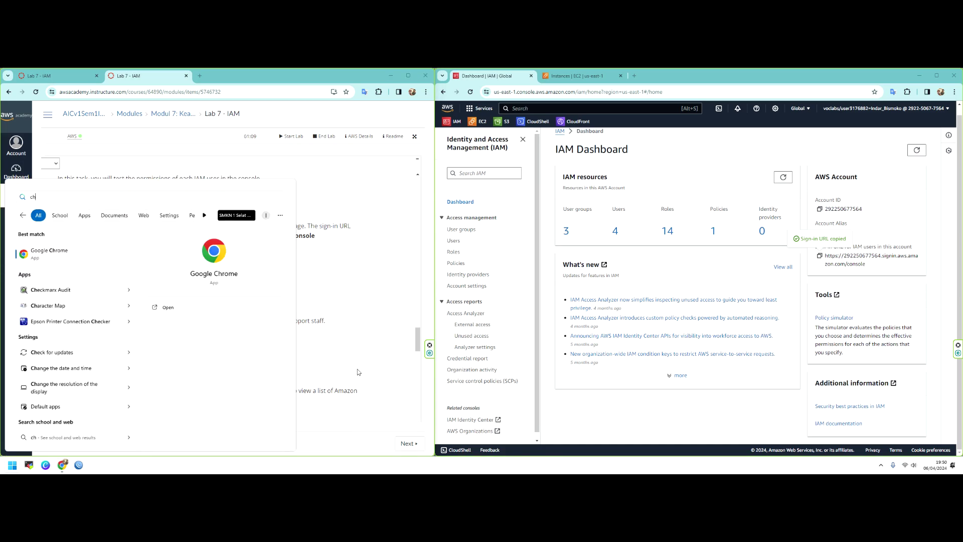
click(110, 254)
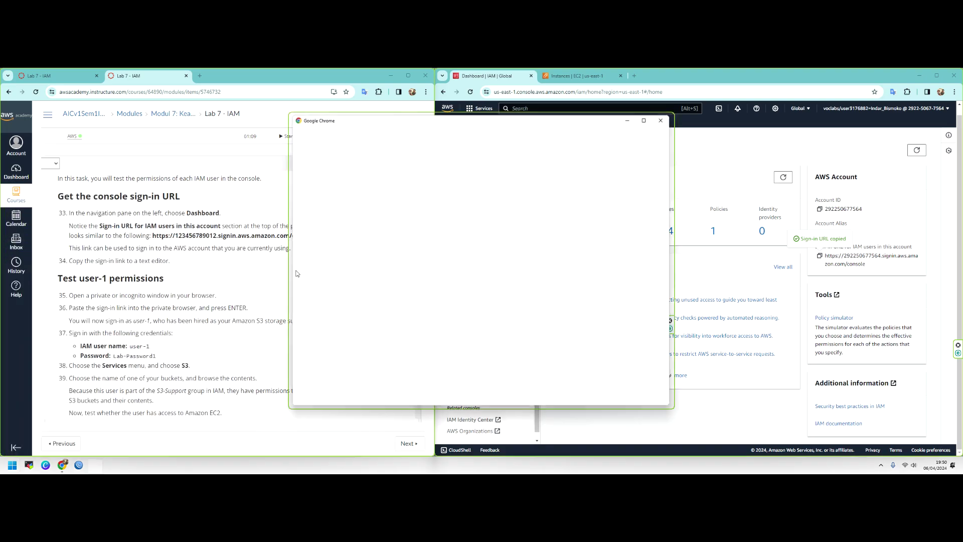
click(630, 309)
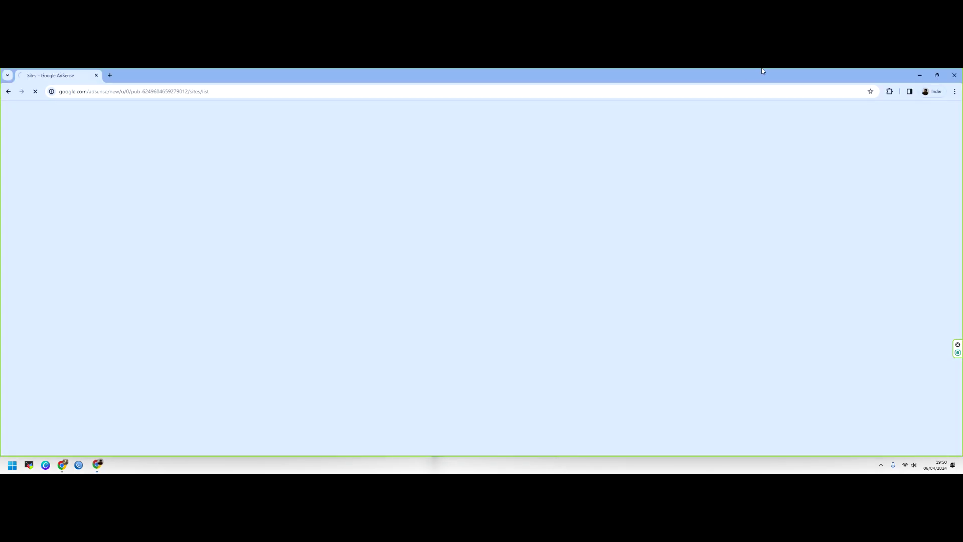
click(932, 92)
click(954, 92)
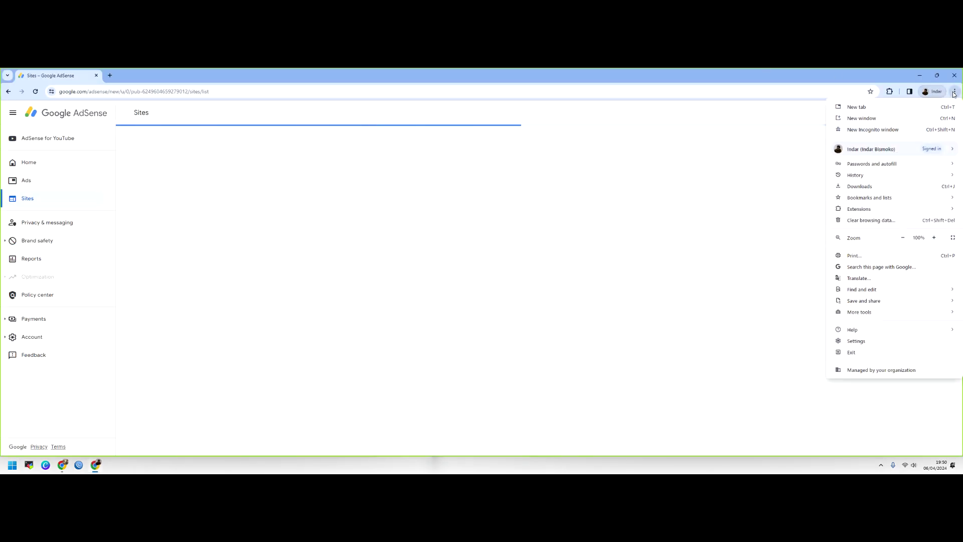
click(889, 132)
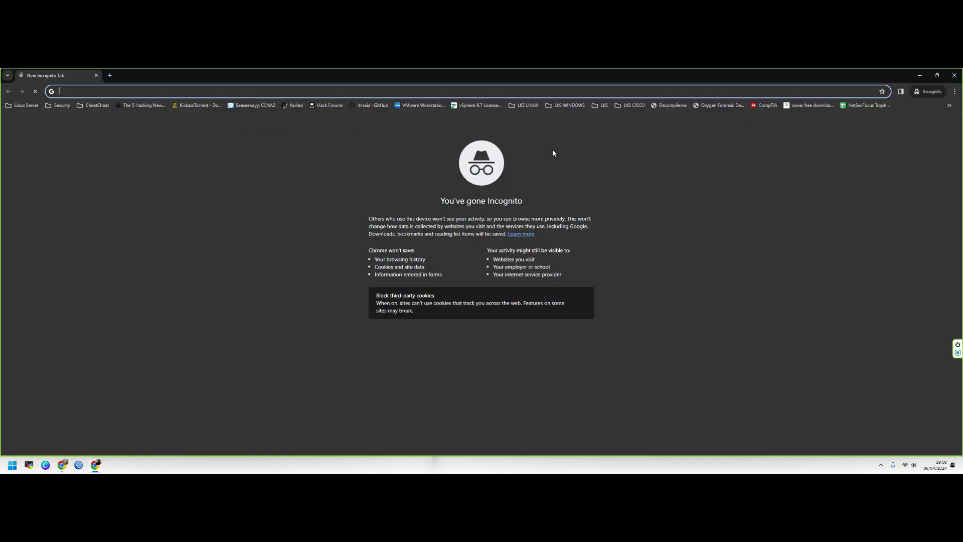
Shrink the incognito window to a small floating window over the lab instructions and the IAM Dashboard.
click(922, 75)
double_click(371, 76)
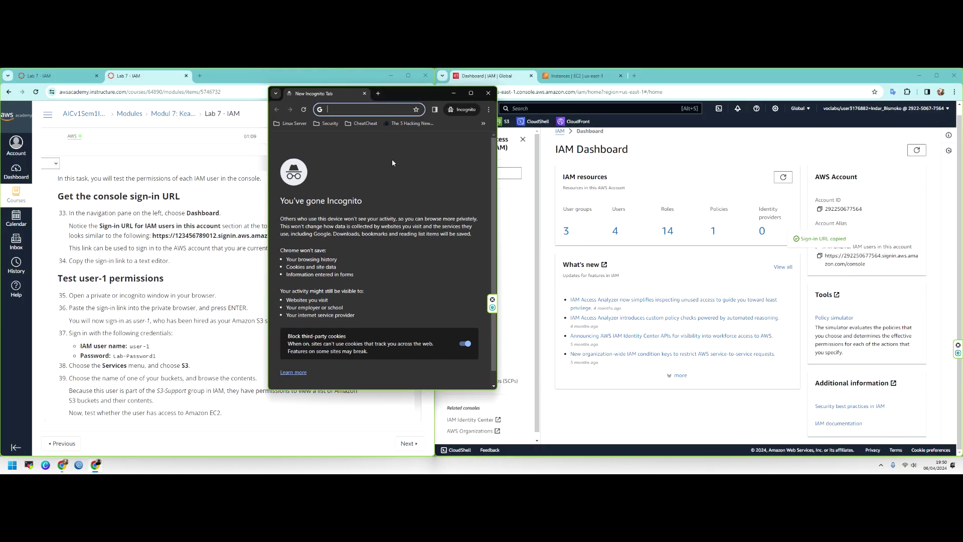
key(alt+F4)
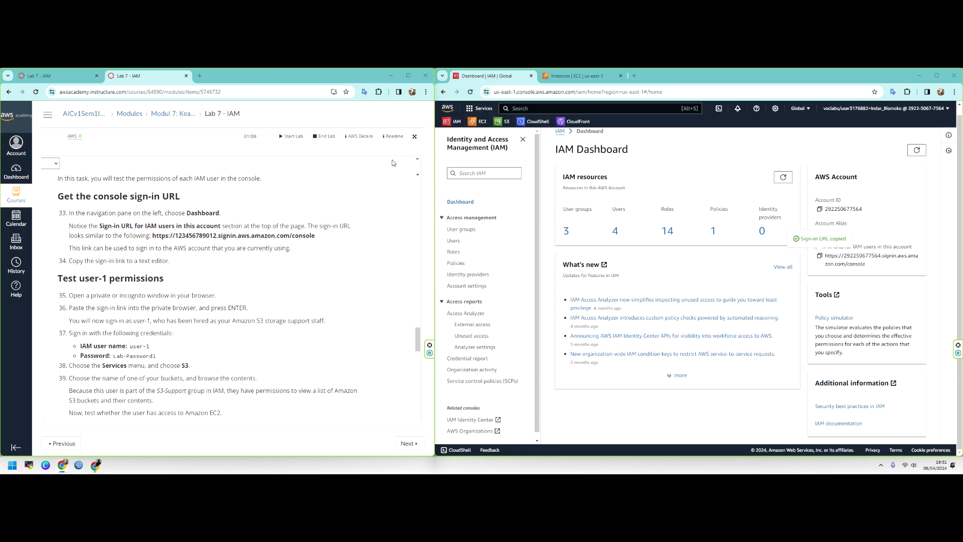
click(95, 464)
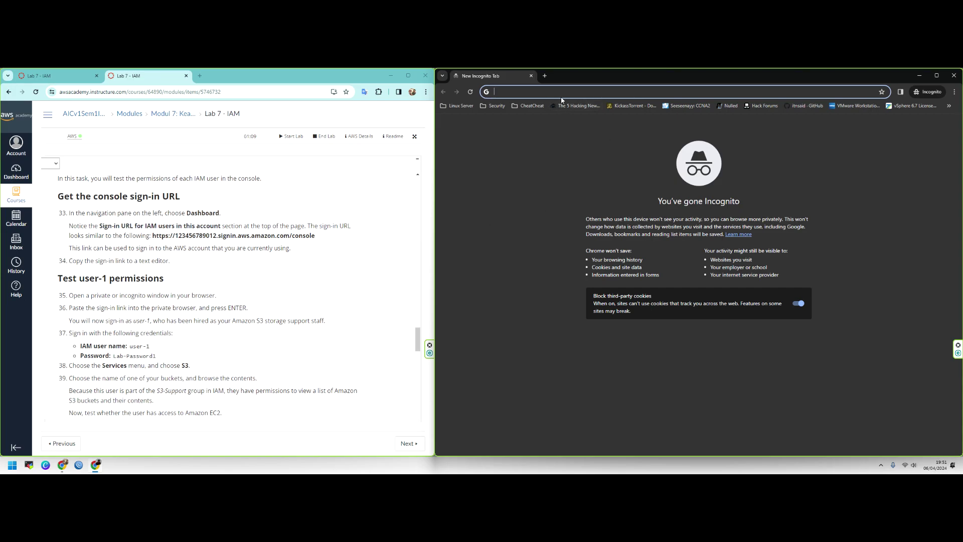
double_click(584, 82)
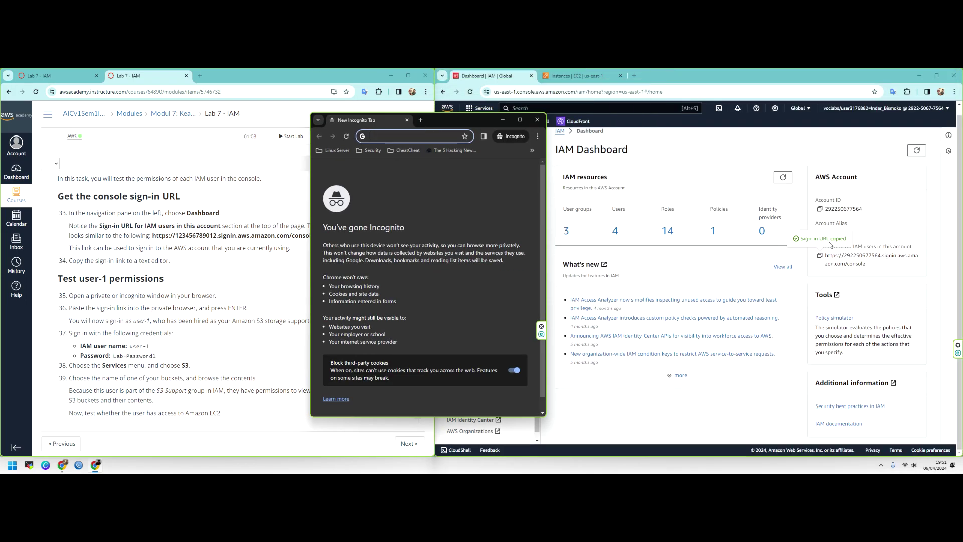
Load the copied IAM user sign-in URL in the incognito window, following lab step 36.
click(824, 261)
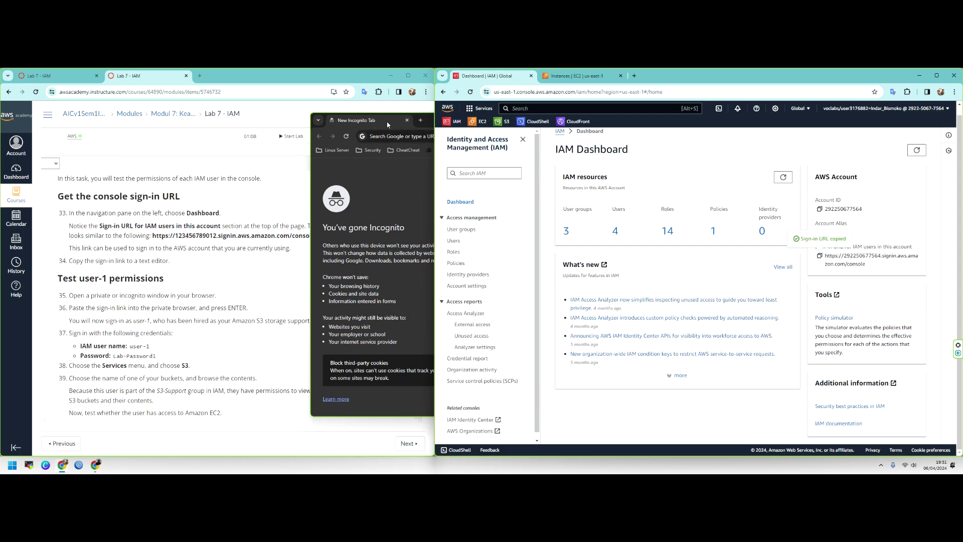
drag(387, 125, 346, 125)
right_click(359, 135)
click(395, 198)
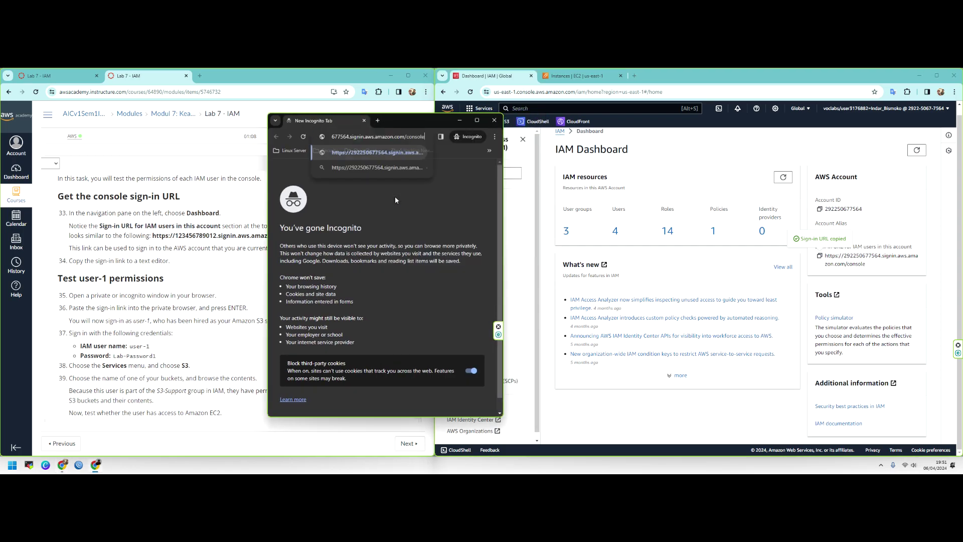
key(Return)
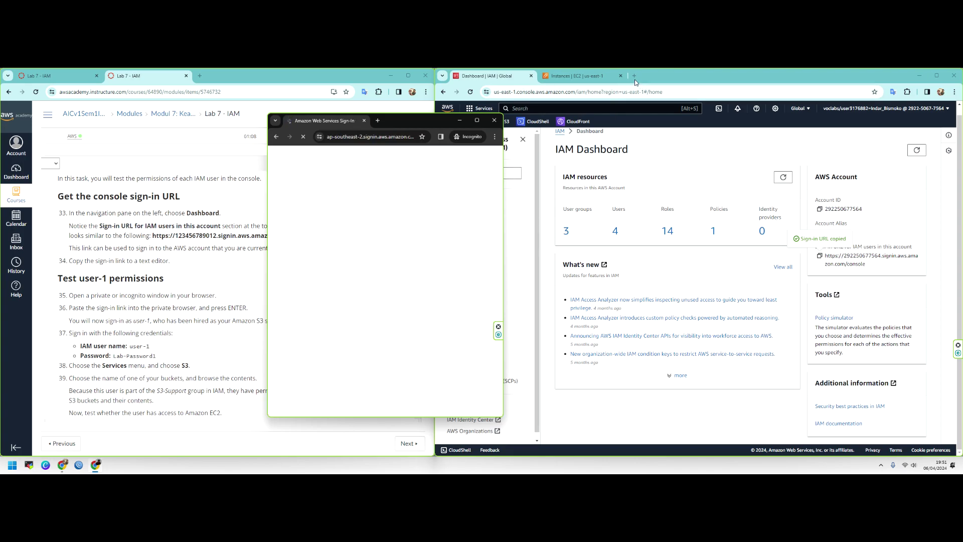
Widen the incognito window and fill in the IAM user name with user-1, copied from lab step 37.
drag(267, 247, 162, 260)
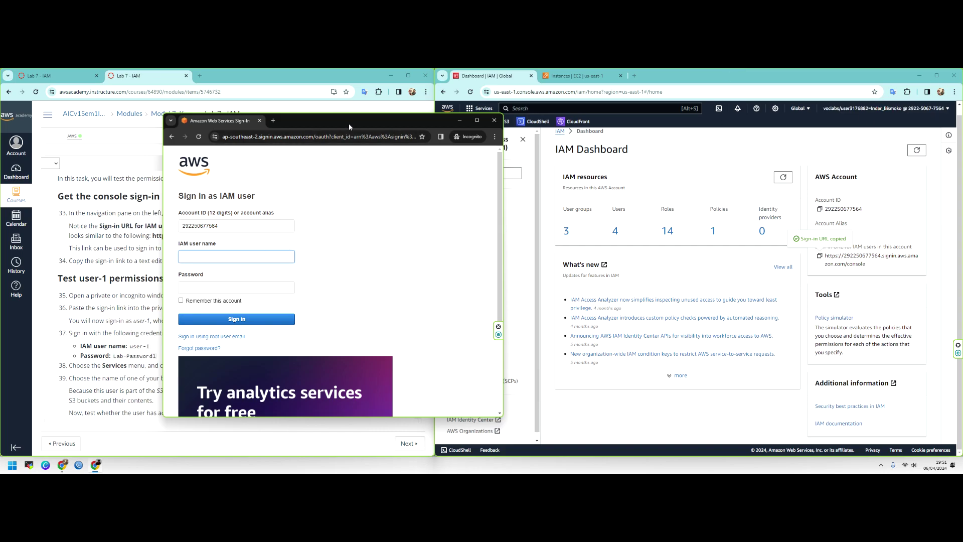
drag(353, 125, 430, 123)
scroll(133, 329, down, 2)
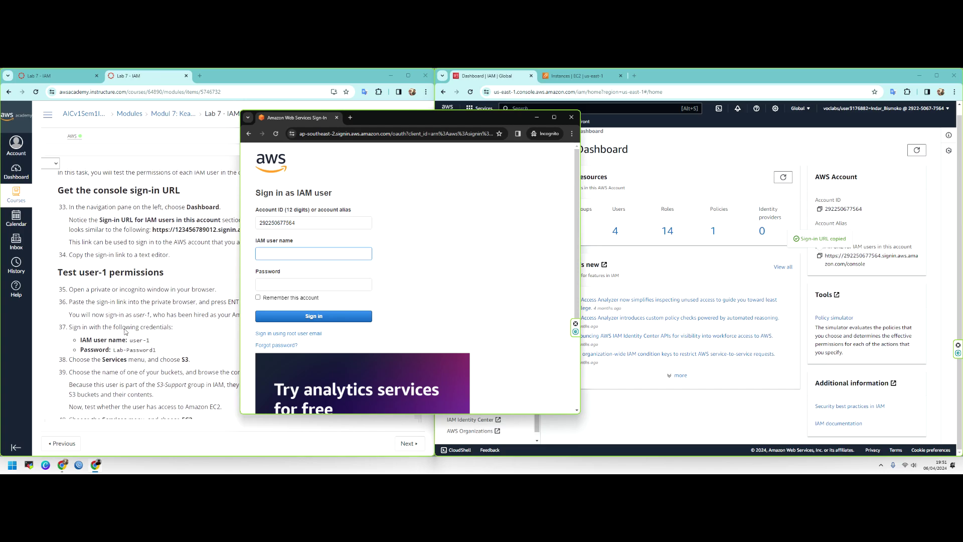
click(131, 273)
drag(130, 271, 149, 271)
right_click(151, 277)
click(171, 281)
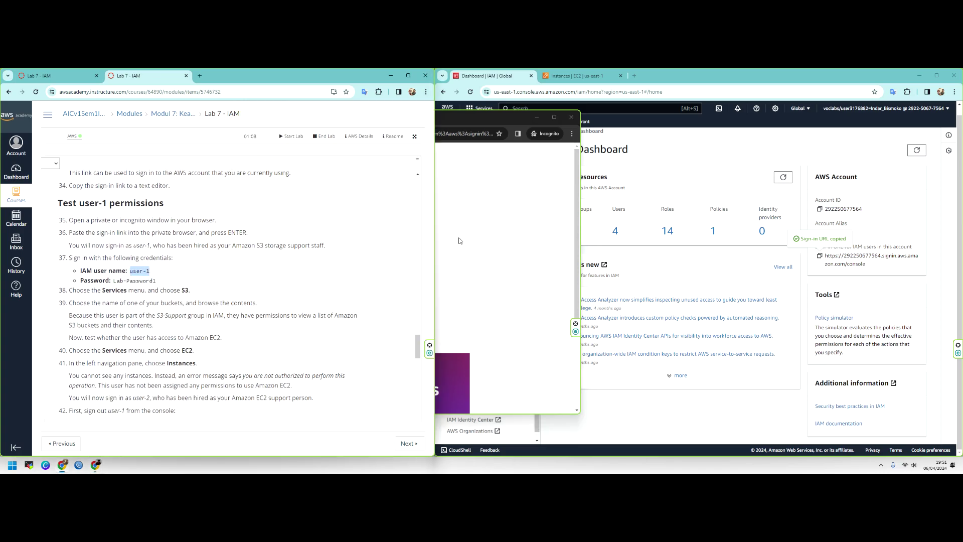
click(460, 241)
click(286, 257)
key(ctrl+v)
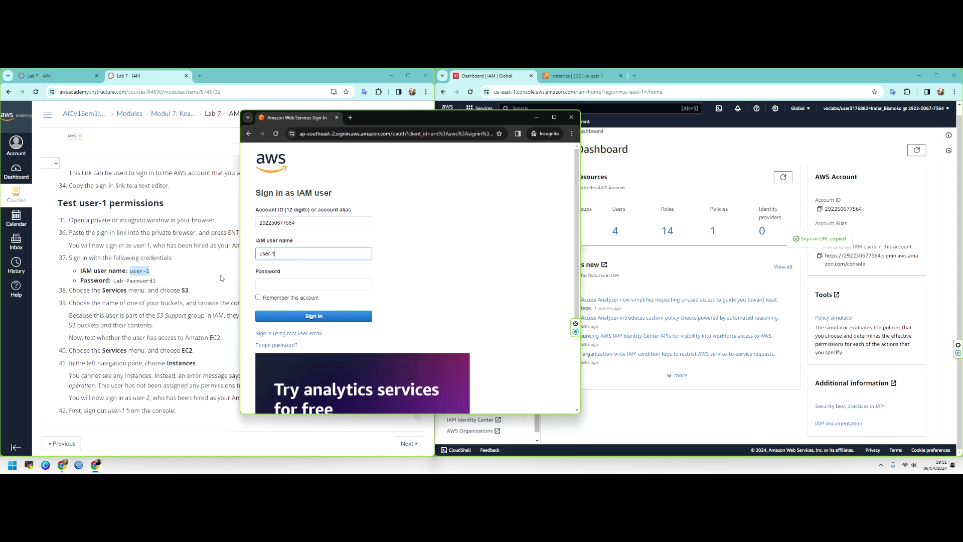
Copy the password from lab step 37 into the sign-in form's password field and sign in as user-1.
click(144, 283)
drag(112, 281, 155, 280)
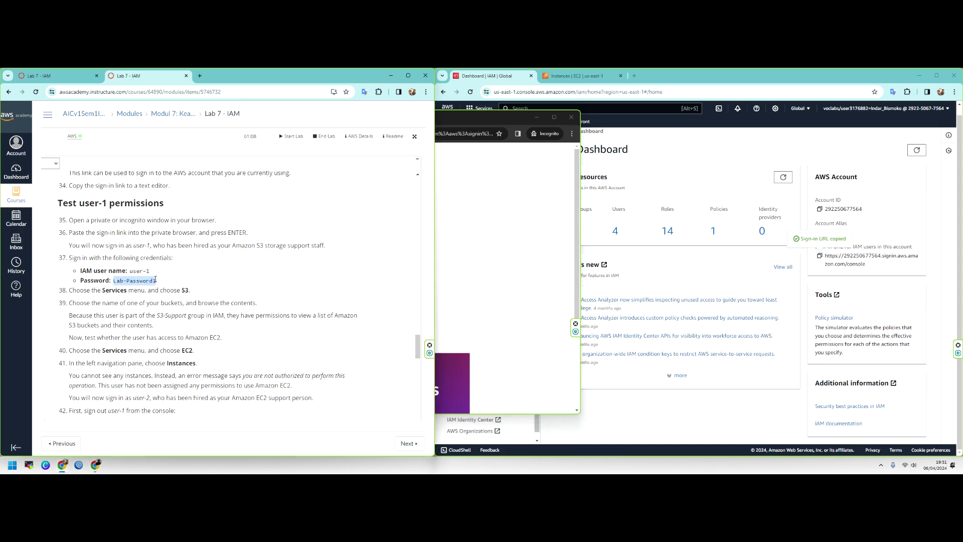
right_click(153, 281)
click(170, 290)
click(464, 255)
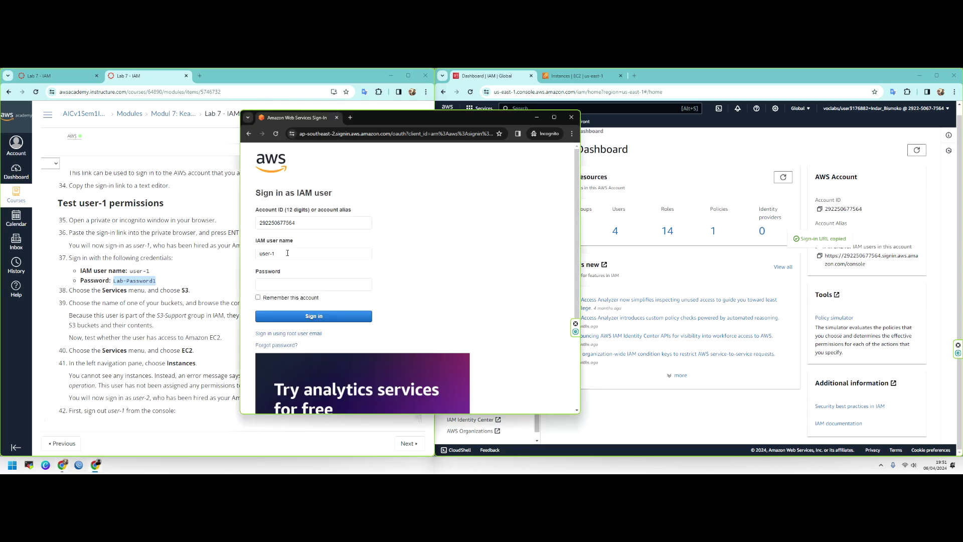
click(271, 285)
key(ctrl+v)
click(341, 316)
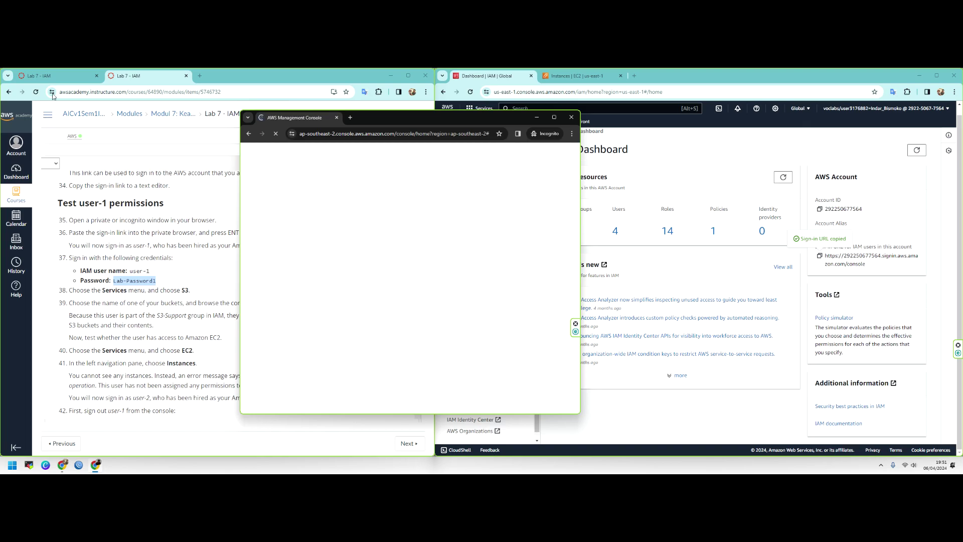
Move the incognito window aside and read lab steps 35 to 42 in the Indonesian instructions.
click(50, 76)
click(469, 150)
drag(501, 113, 635, 108)
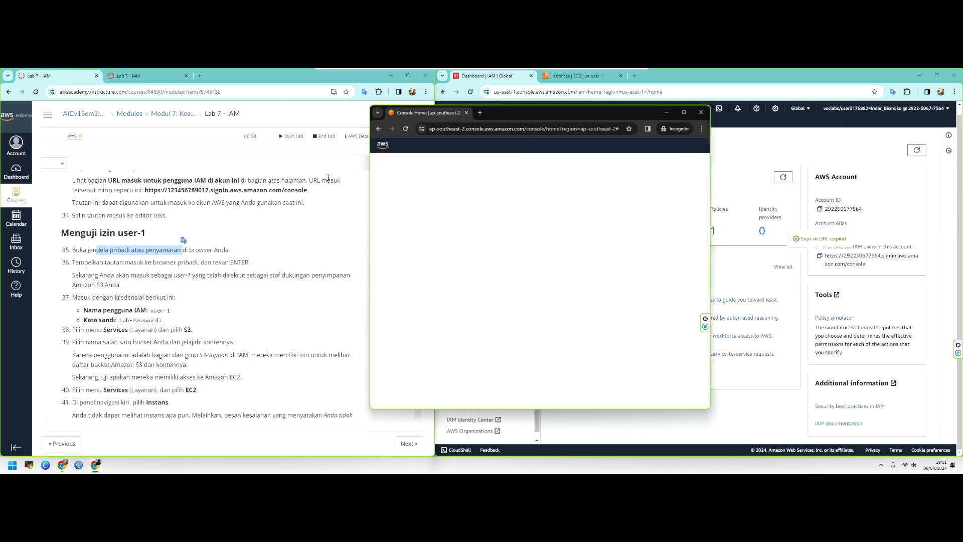
scroll(207, 274, down, 3)
scroll(207, 274, up, 1)
drag(97, 174, 181, 174)
Dismiss the resource search and Unified Settings tips on user-1's Console Home.
click(427, 211)
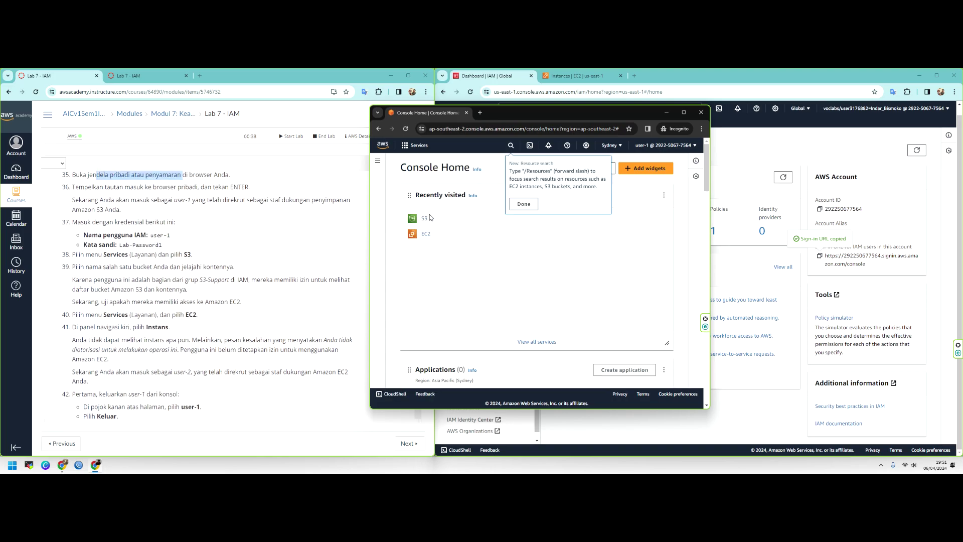
click(524, 208)
click(561, 208)
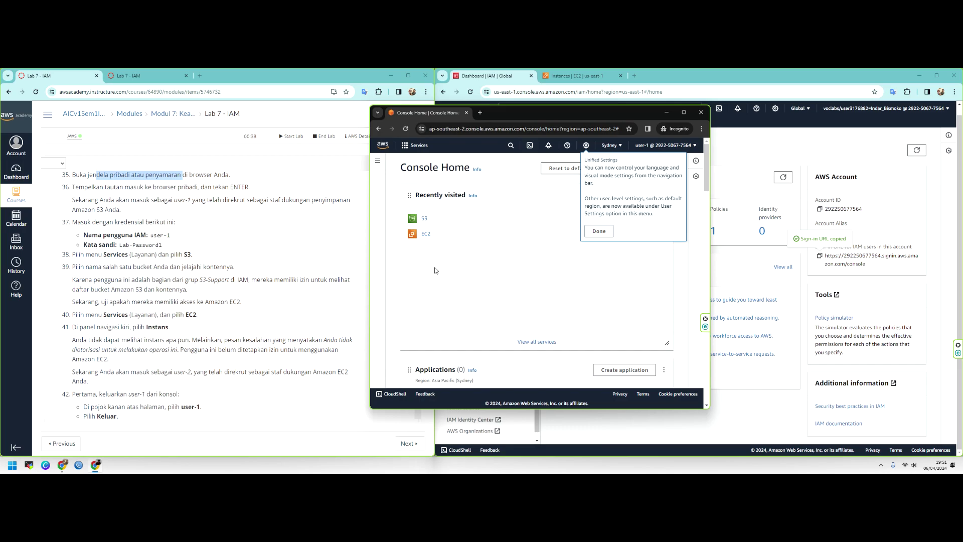
click(599, 230)
Show the console's list of service categories and enlarge the incognito window for browsing it.
click(416, 145)
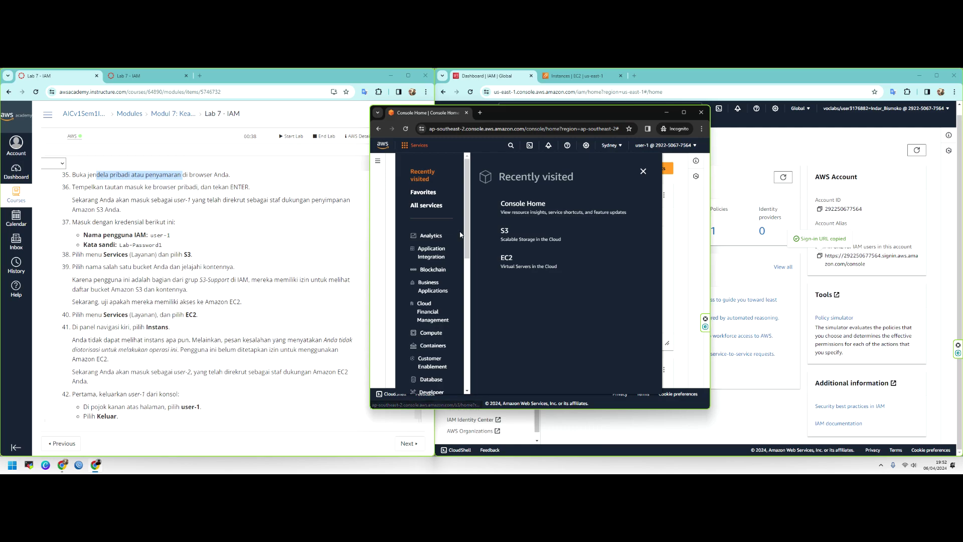
scroll(439, 335, down, 3)
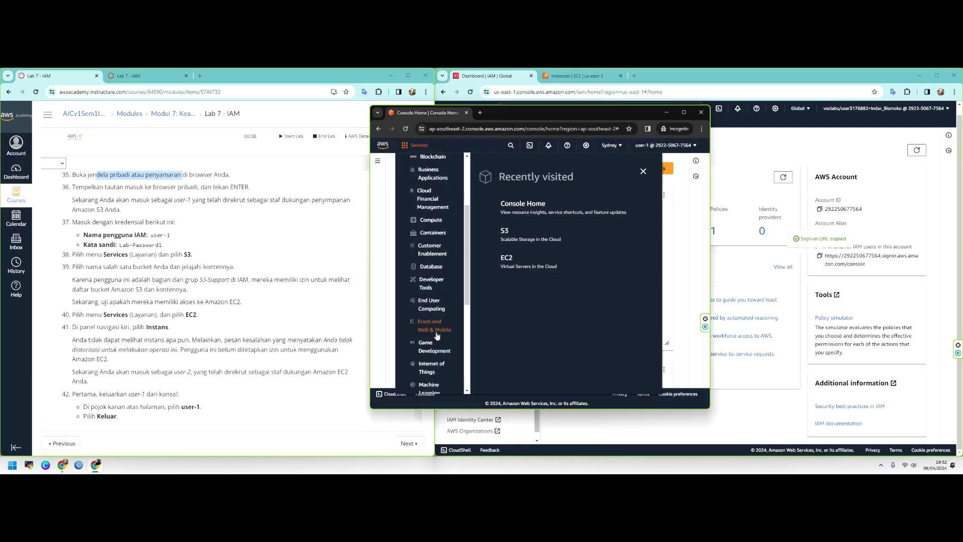
scroll(436, 332, down, 1)
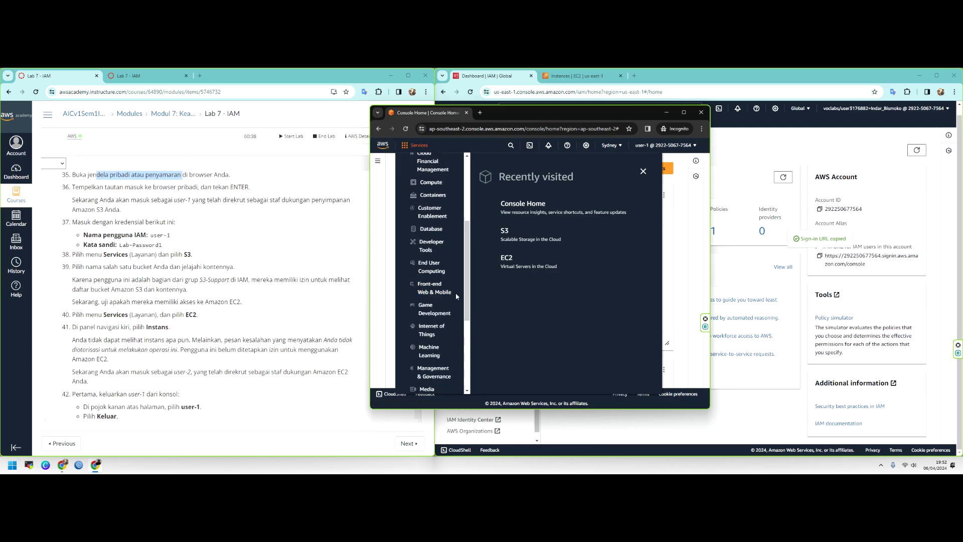
scroll(460, 301, up, 1)
drag(658, 119, 589, 113)
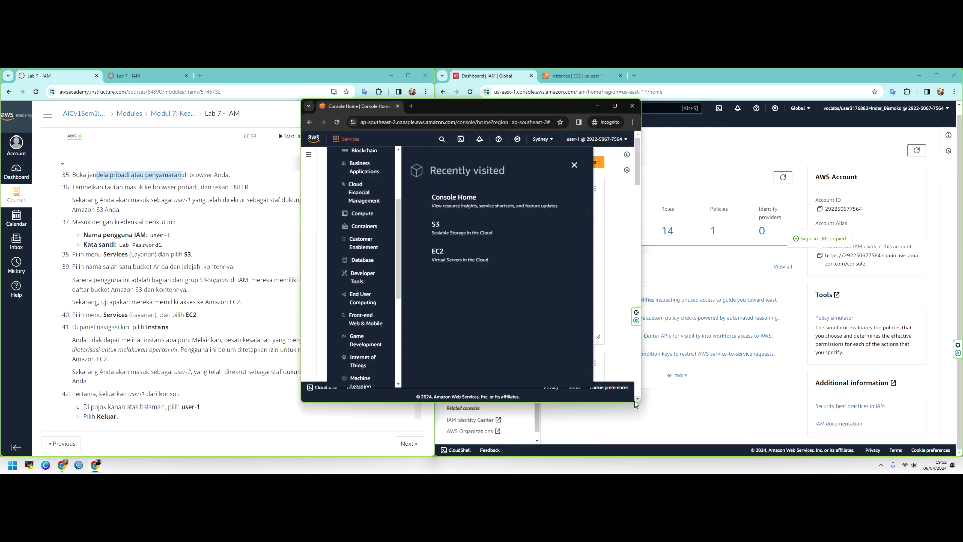
drag(637, 403, 638, 422)
drag(495, 108, 377, 86)
drag(524, 160, 898, 161)
scroll(261, 274, down, 1)
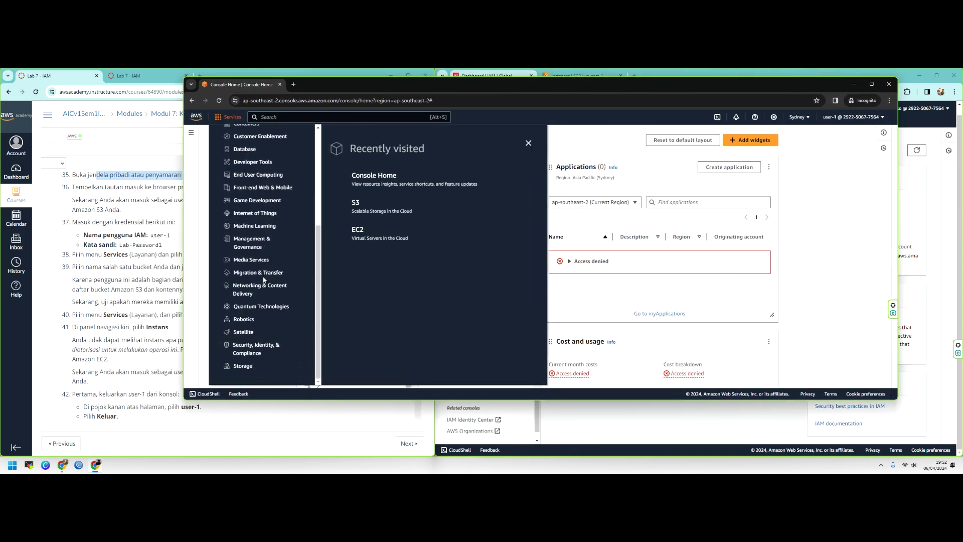
Try to open S3 from the Storage category of the services list.
scroll(262, 280, up, 3)
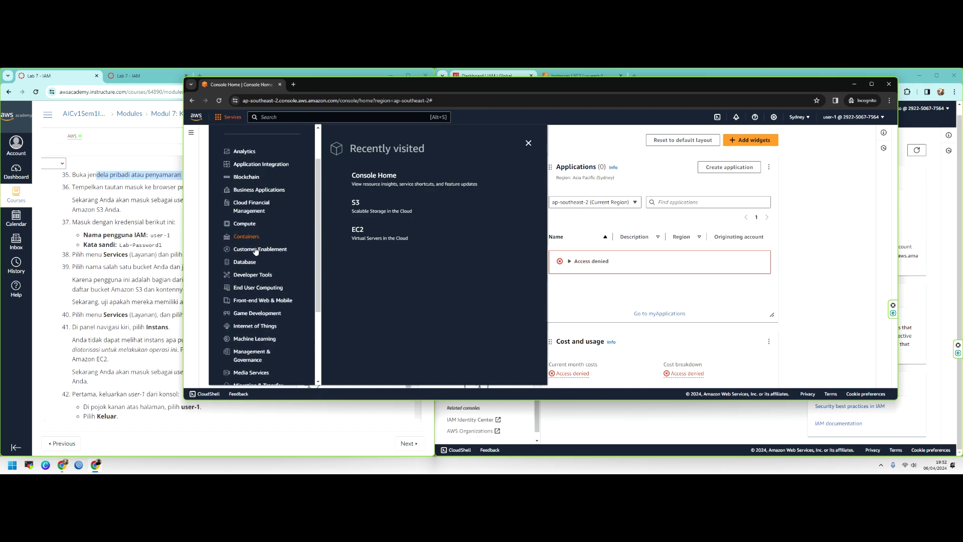
scroll(255, 292, down, 3)
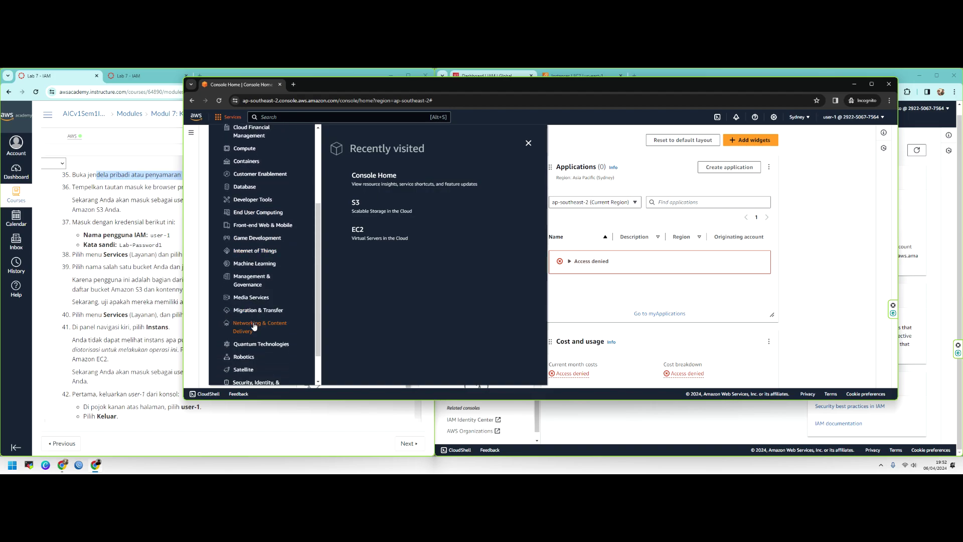
scroll(255, 327, down, 2)
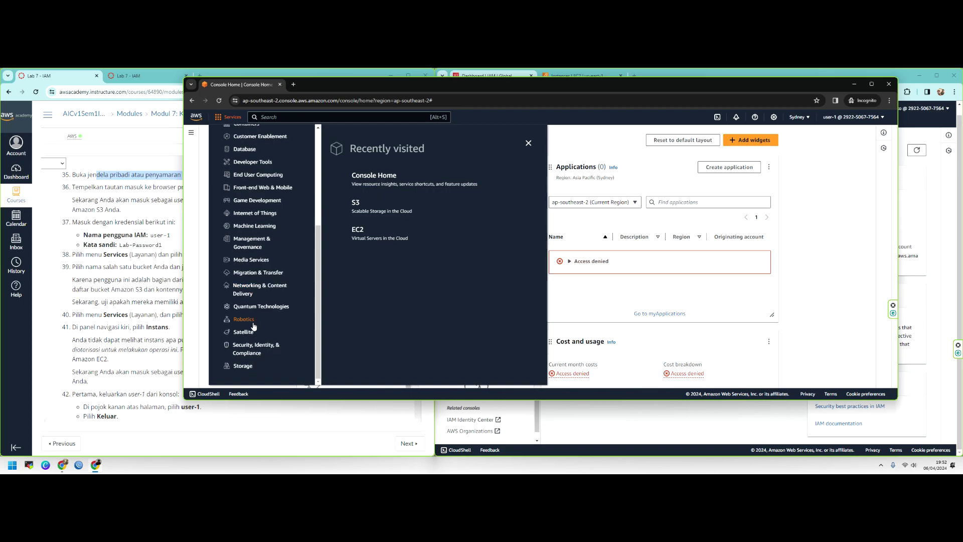
click(244, 366)
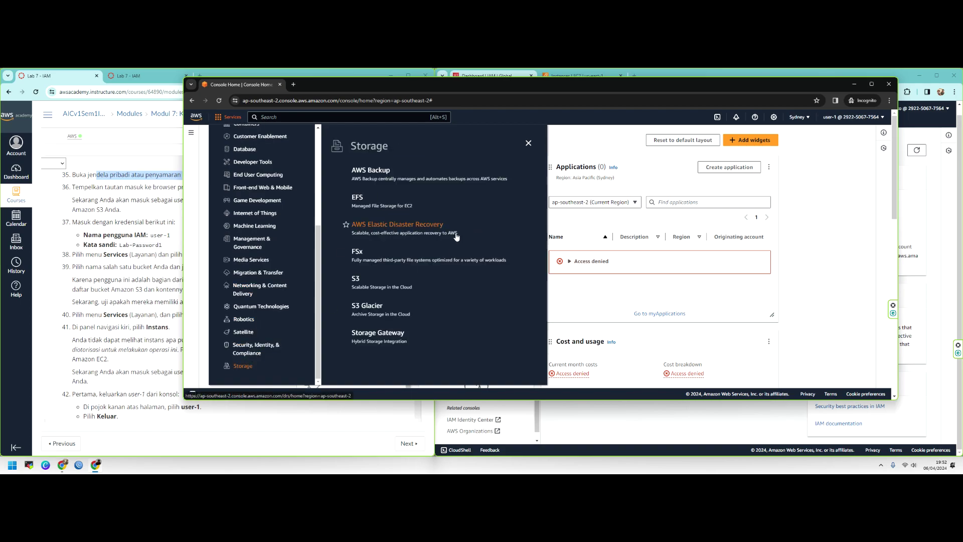
click(358, 281)
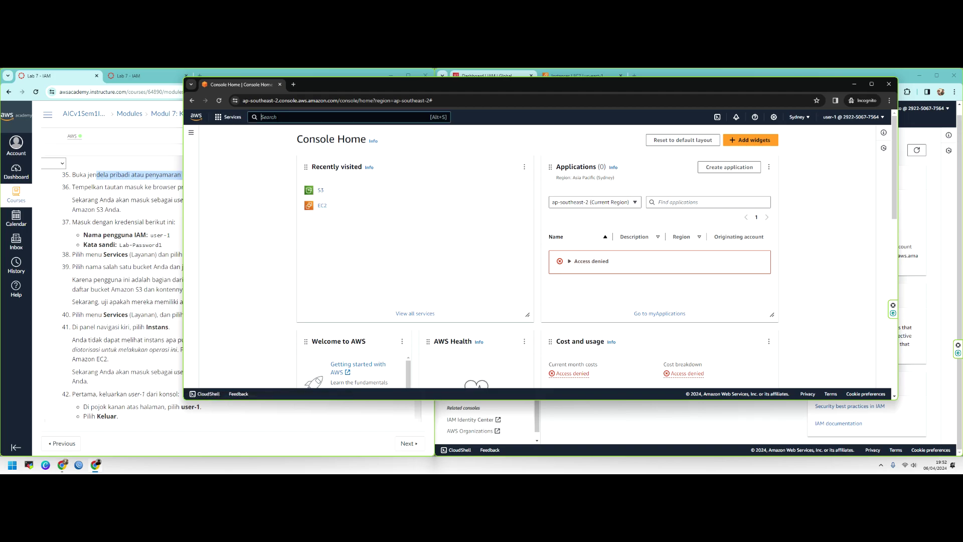
Search the console for s3, open the S3 service and narrow the incognito window.
click(295, 118)
text(s3)
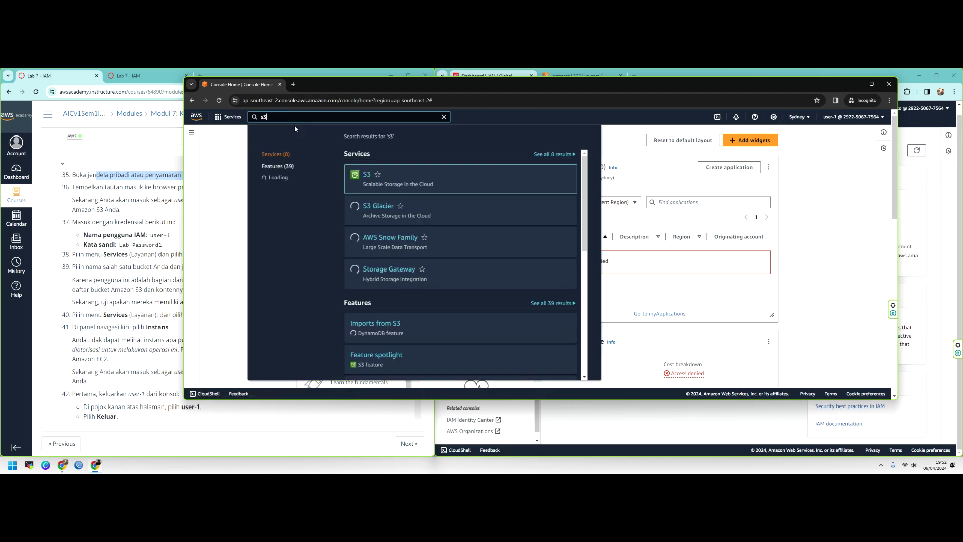
click(365, 175)
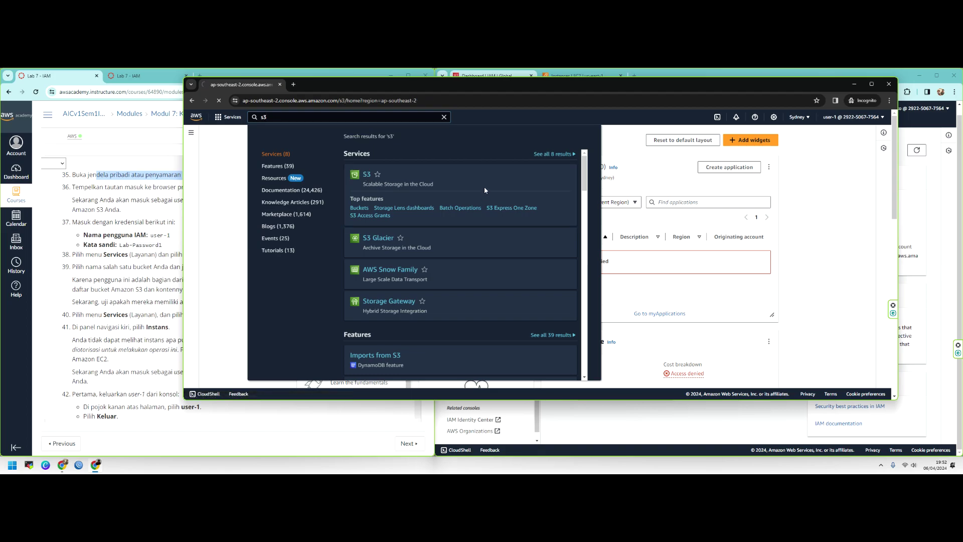
drag(466, 91, 408, 109)
drag(791, 215, 662, 216)
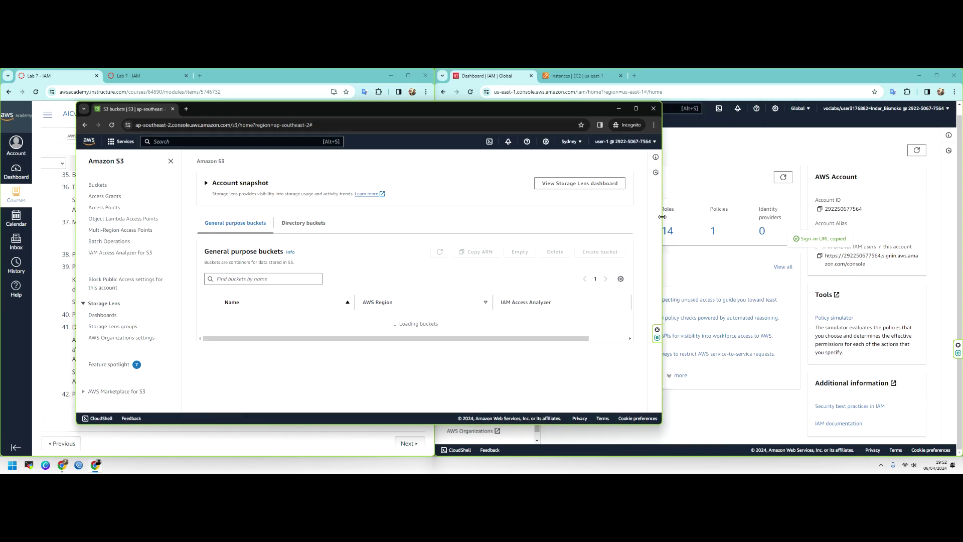
Check which IAM user is signed in, then show the Buckets list of Amazon S3.
click(610, 143)
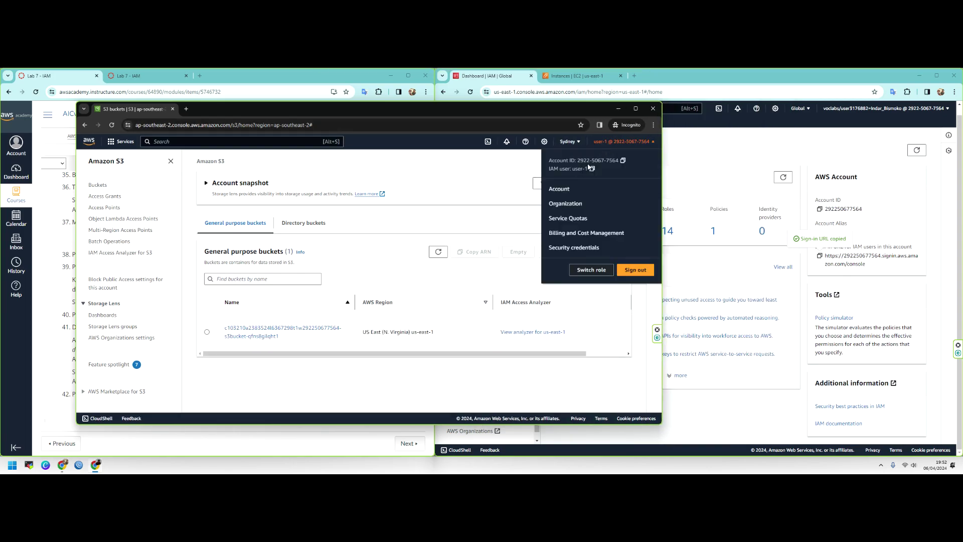
drag(453, 114, 622, 115)
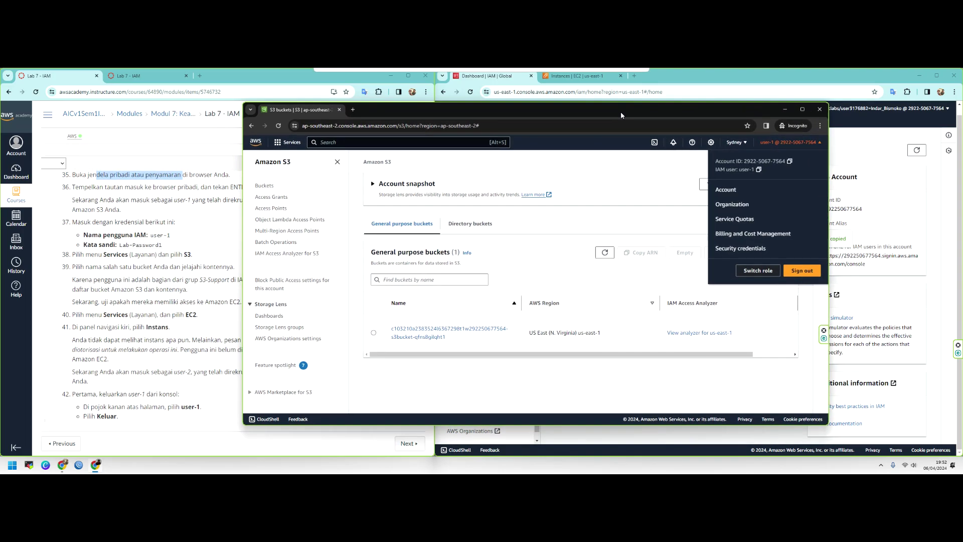
click(622, 176)
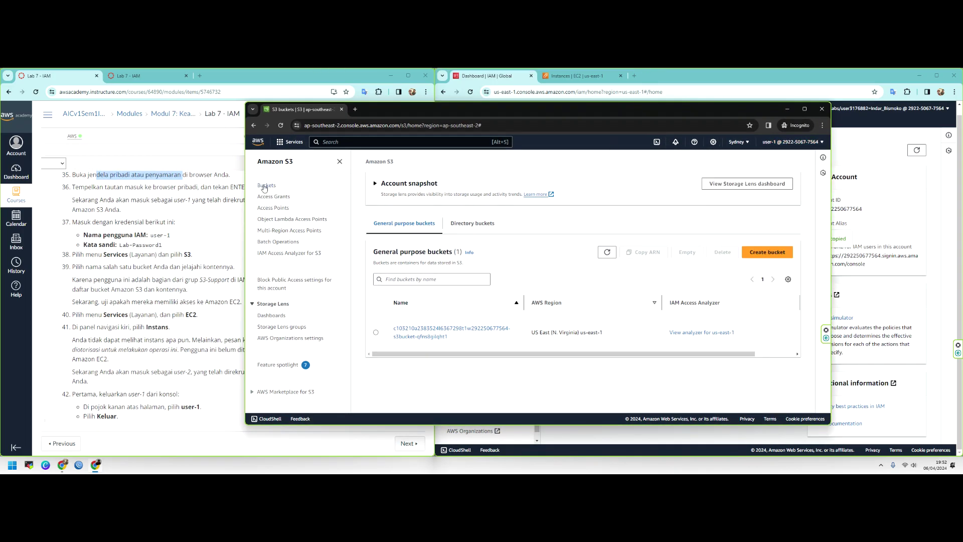
drag(435, 111, 471, 106)
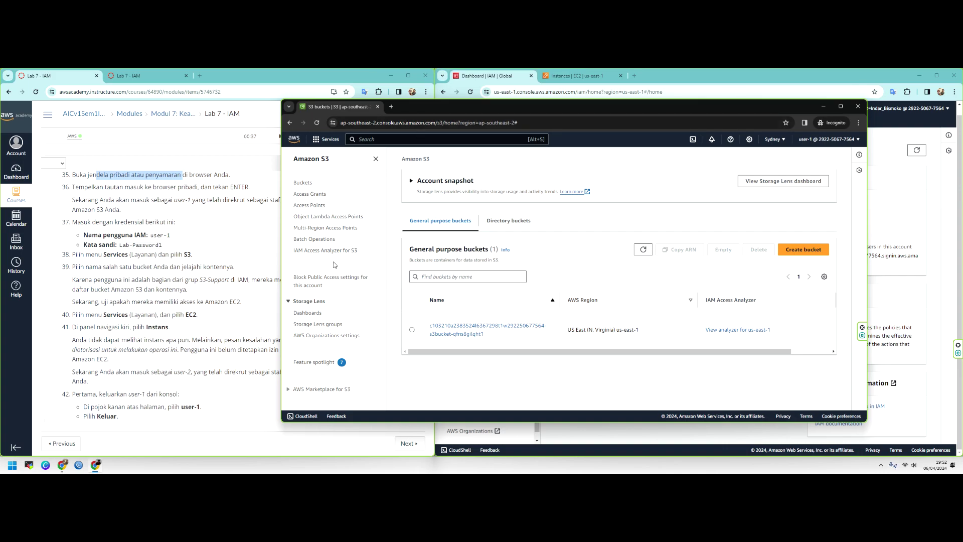
click(303, 182)
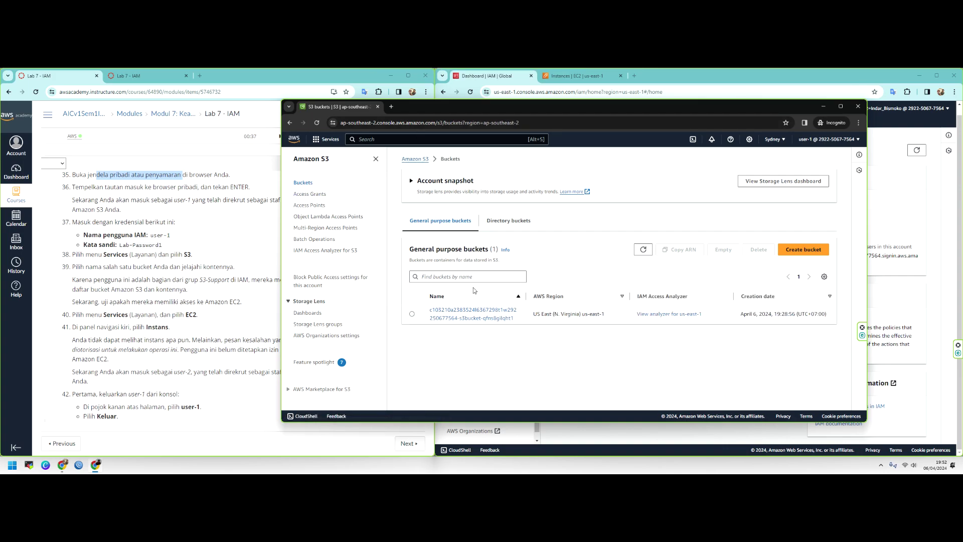
Open the S3 service in the admin console's IAM tab and close the EC2 Instances tab.
click(507, 432)
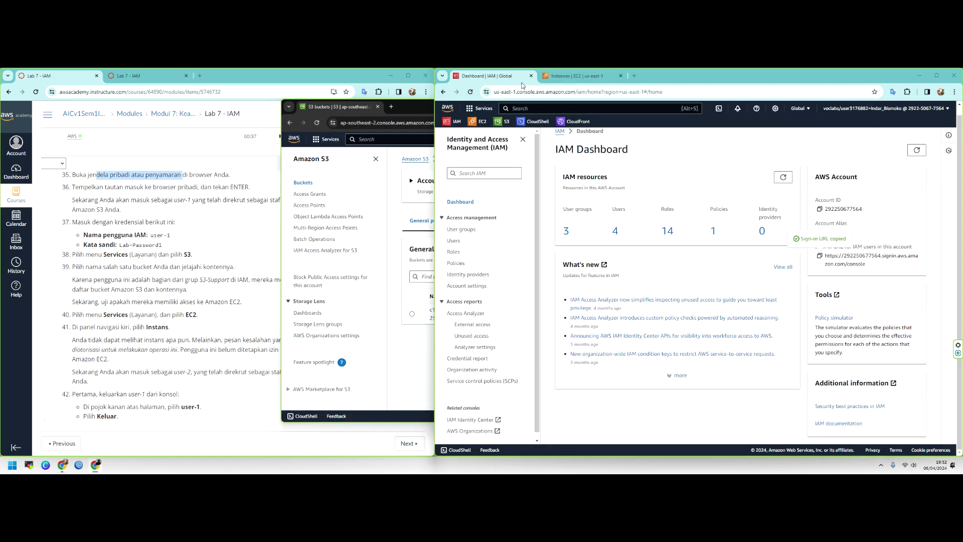
click(503, 122)
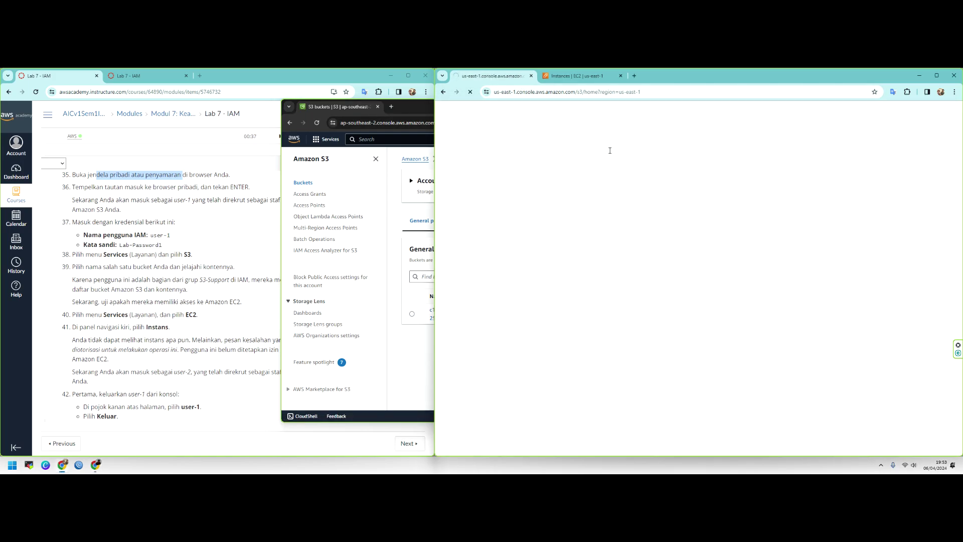
click(595, 77)
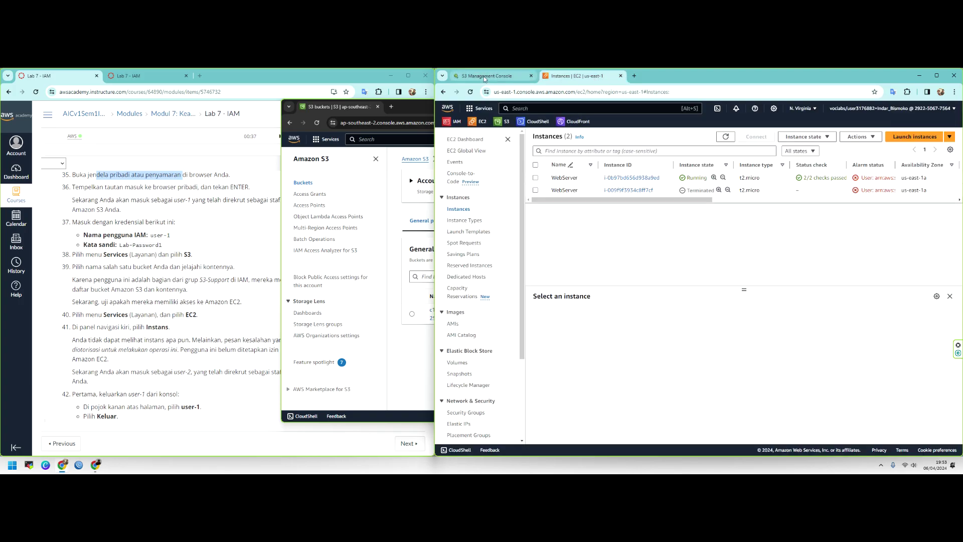
click(483, 76)
click(572, 76)
click(620, 75)
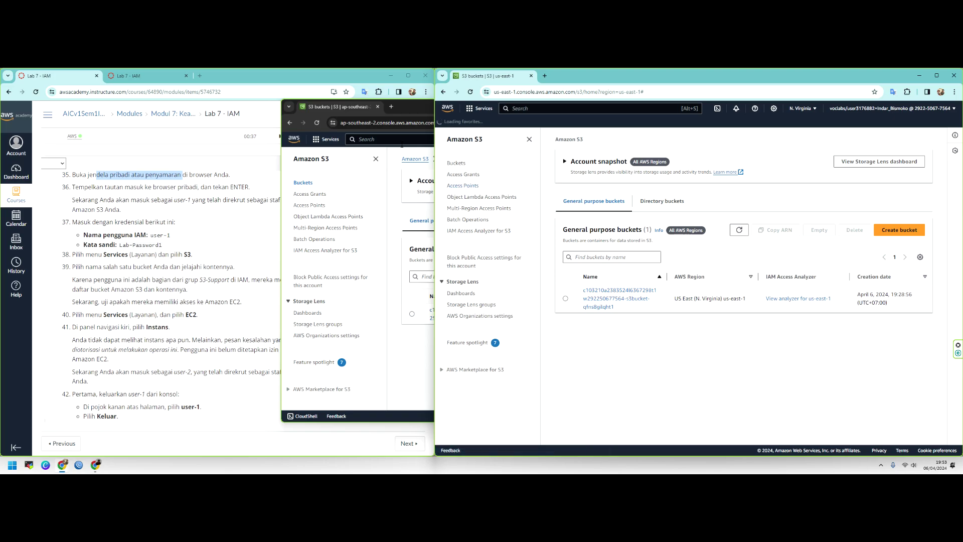
Compare the S3 bucket list of the admin console with user-1's list in the incognito window.
click(422, 114)
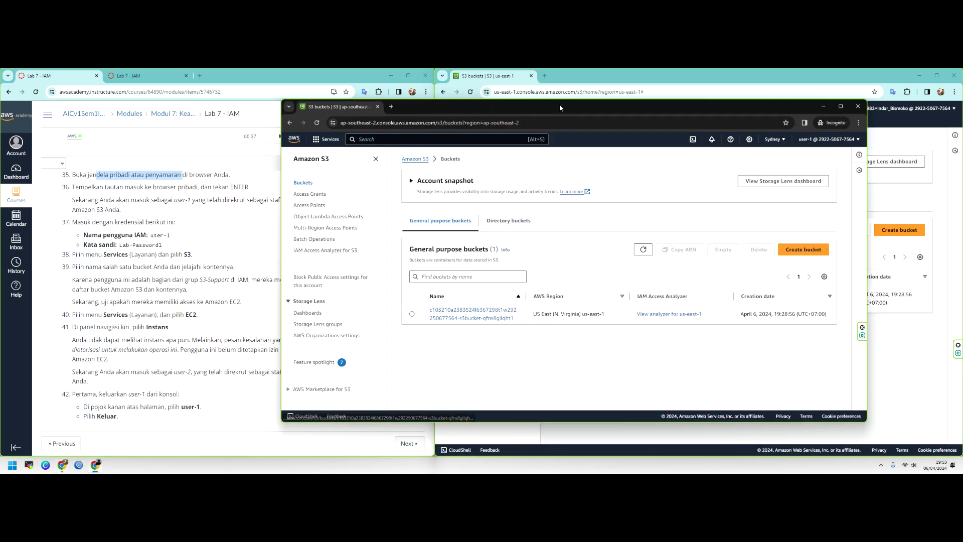
click(571, 75)
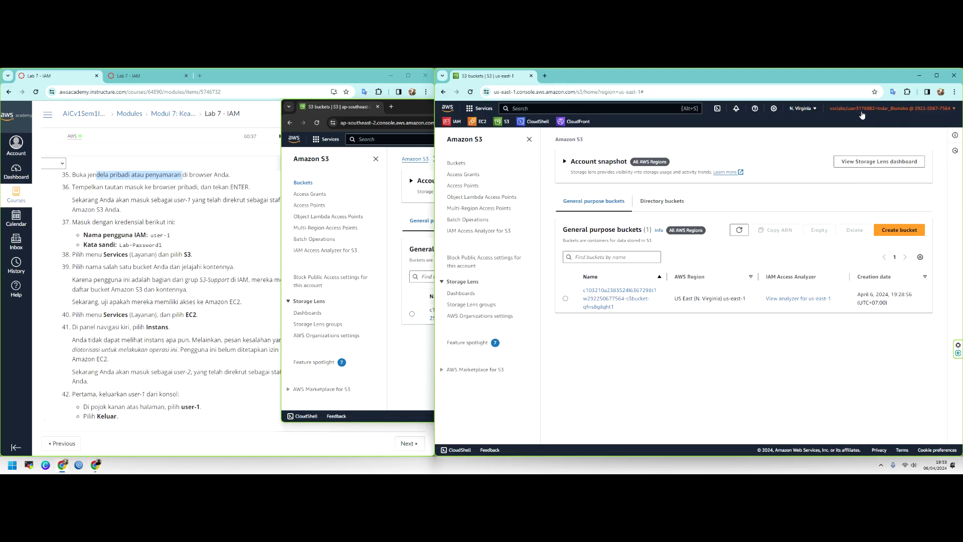
click(427, 114)
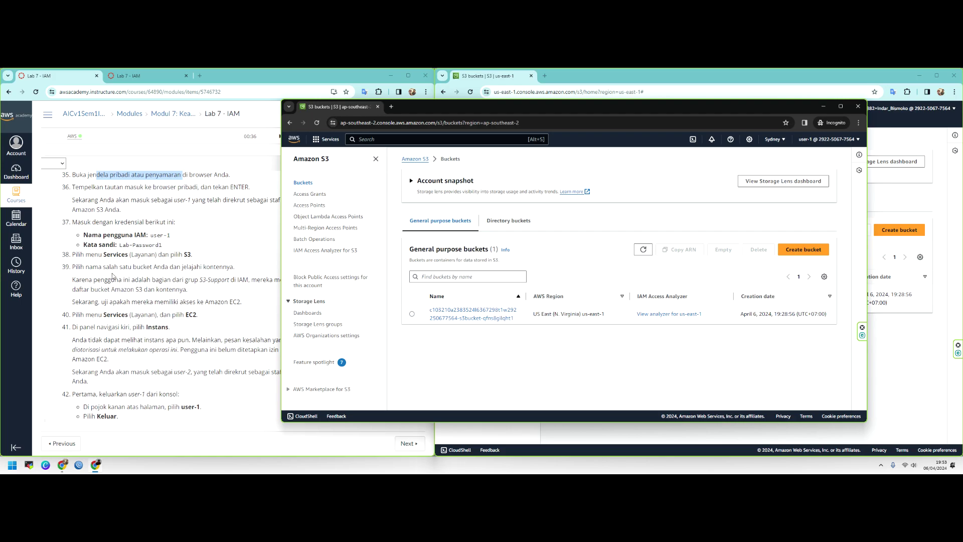
Open user-1's listed S3 bucket and examine its properties, permissions, metrics, management, access points and objects.
click(466, 314)
click(471, 203)
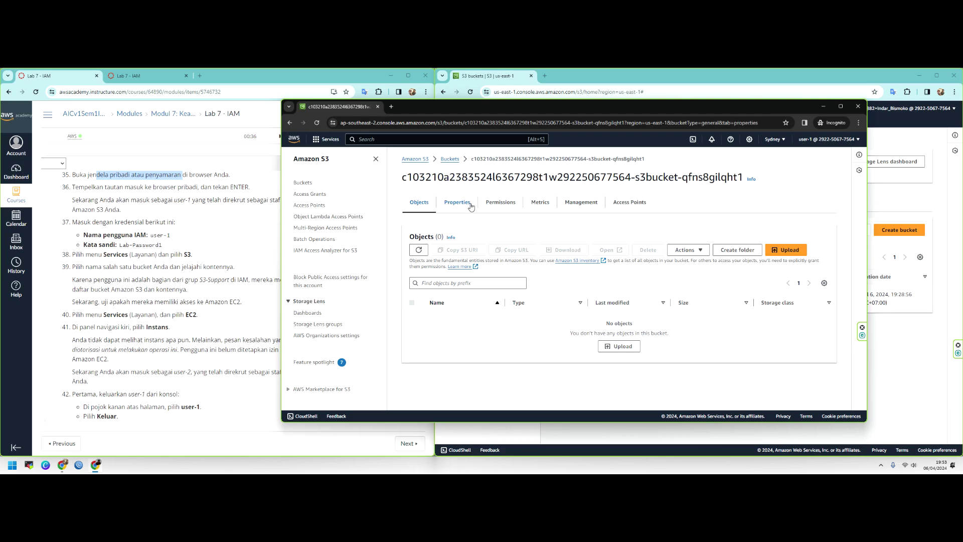
click(500, 202)
click(536, 203)
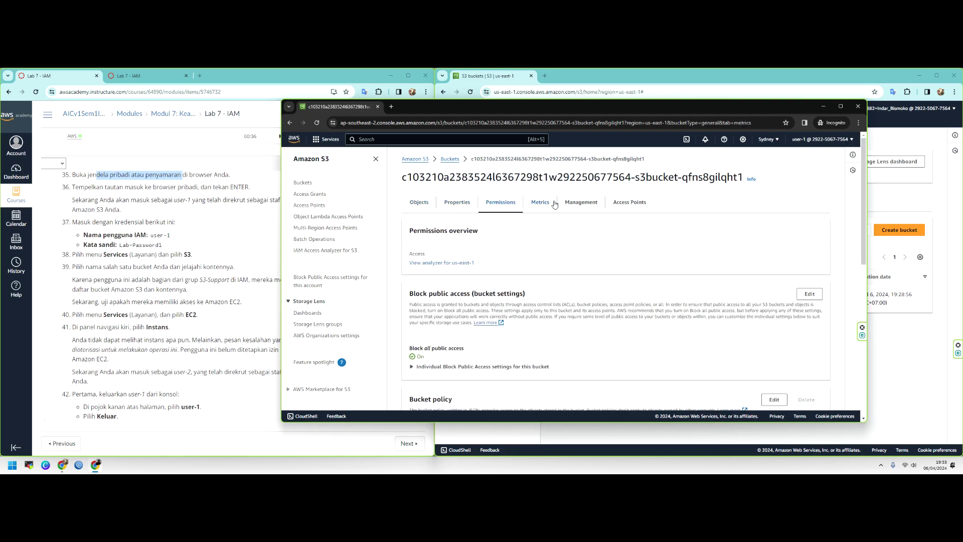
click(627, 203)
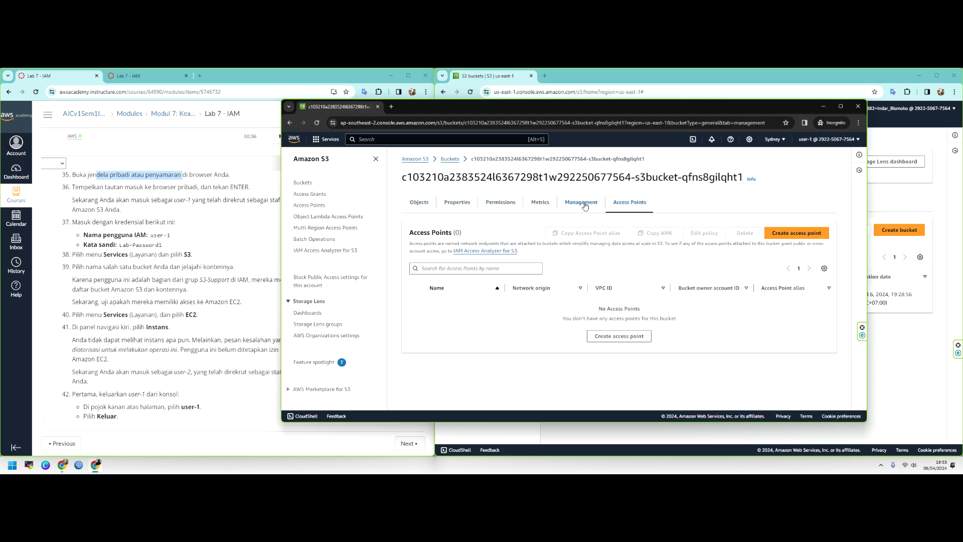
click(585, 207)
click(625, 205)
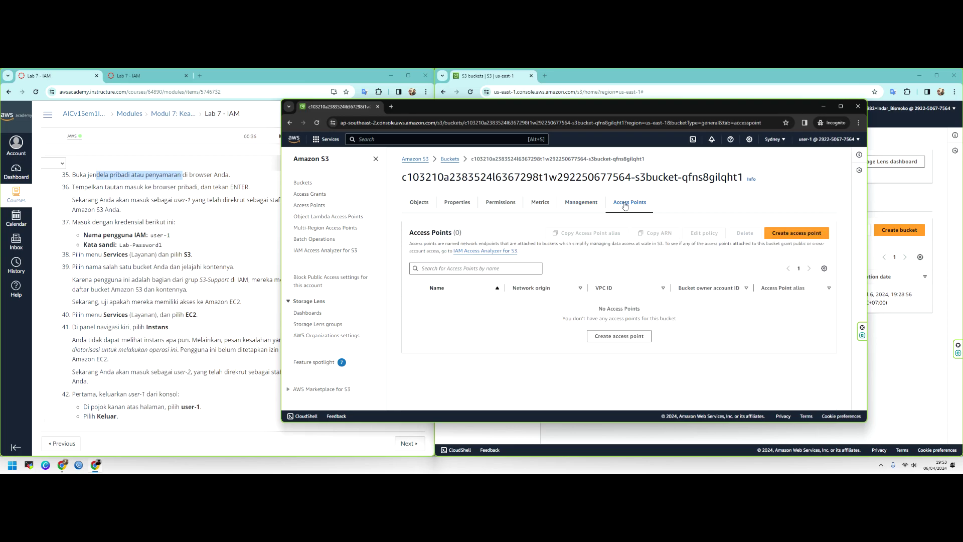
click(578, 205)
click(542, 206)
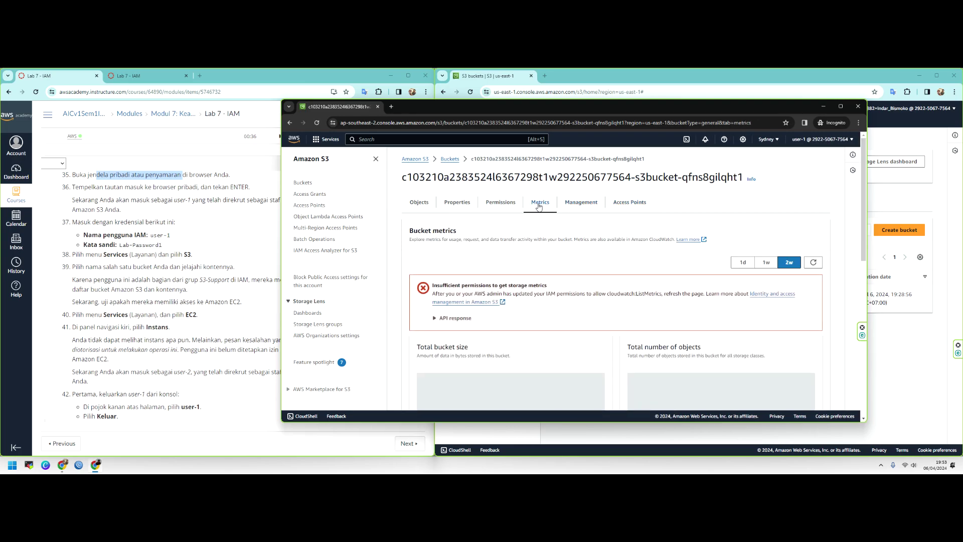
click(458, 204)
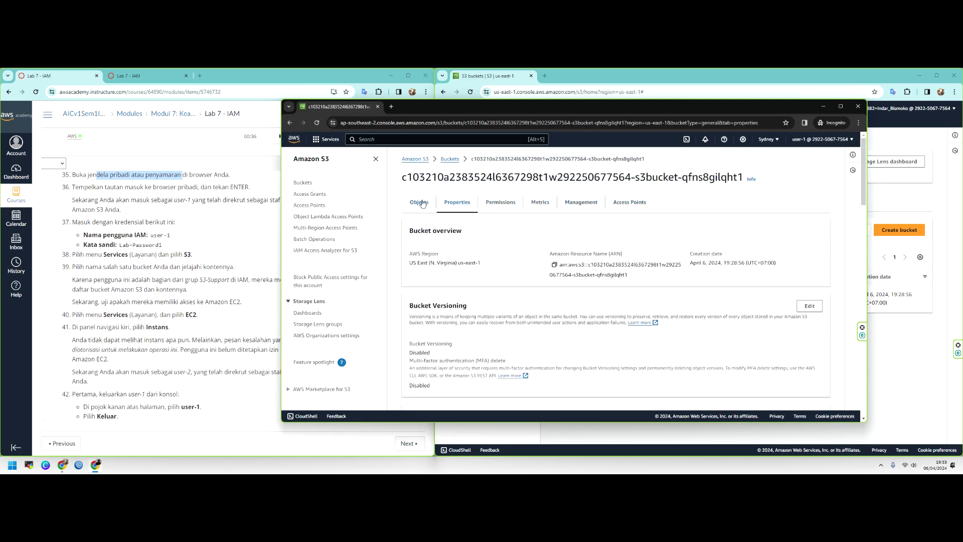
click(420, 203)
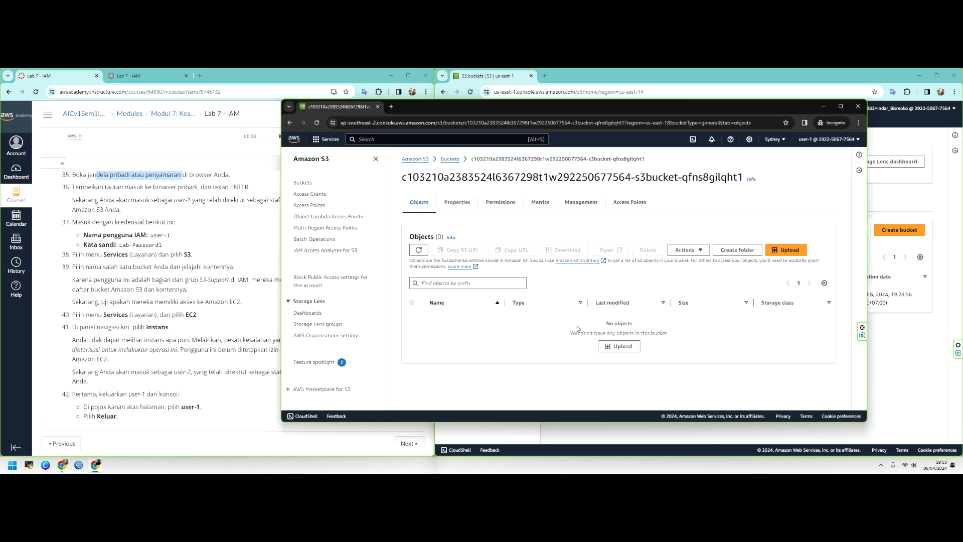
Reposition the incognito window and try to upload index.html from the AWS Key folder on DATA (E:) to the bucket.
drag(534, 110, 586, 101)
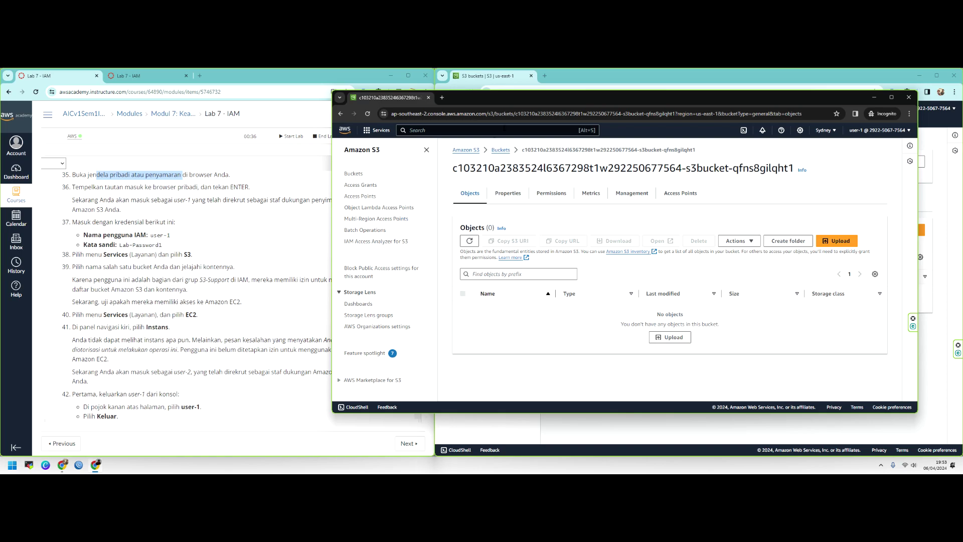
drag(541, 100, 508, 101)
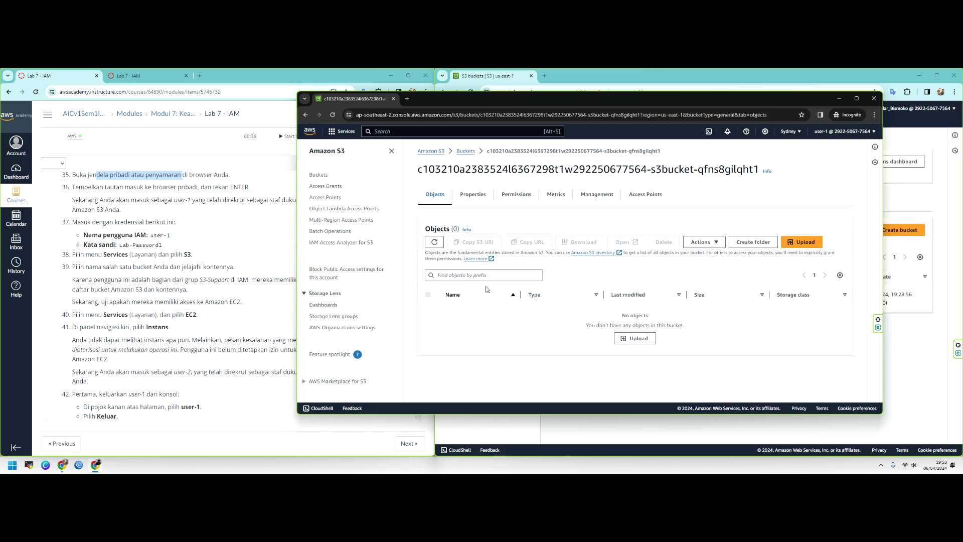
click(803, 242)
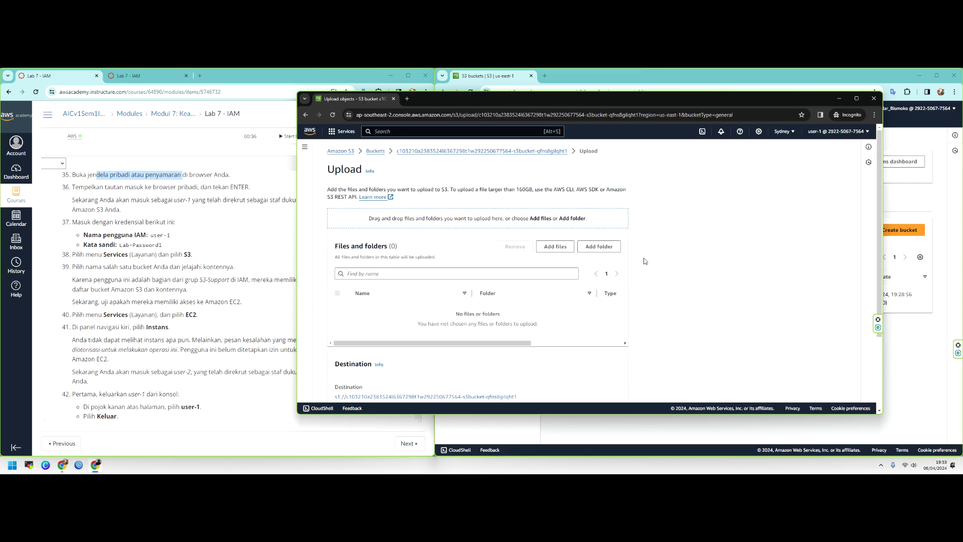
click(551, 246)
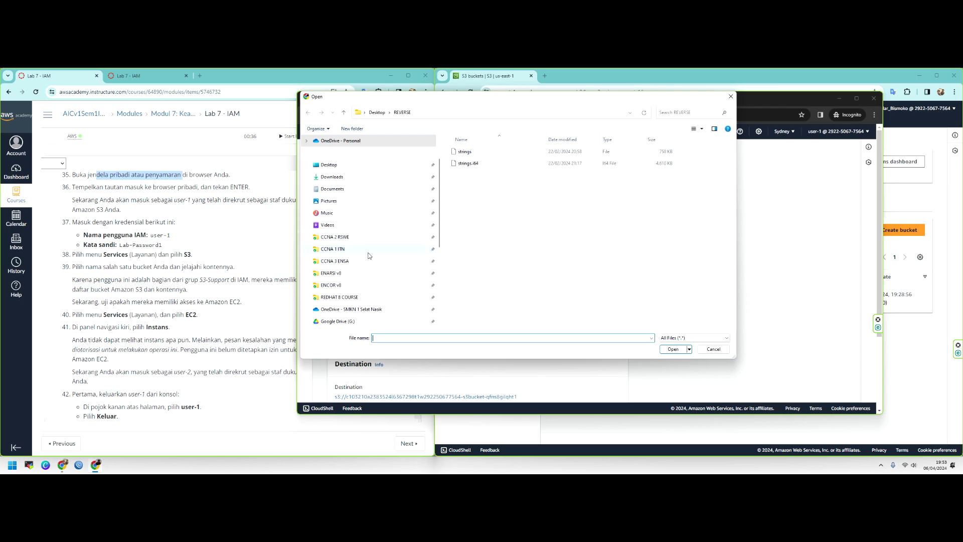
scroll(368, 256, down, 4)
click(334, 286)
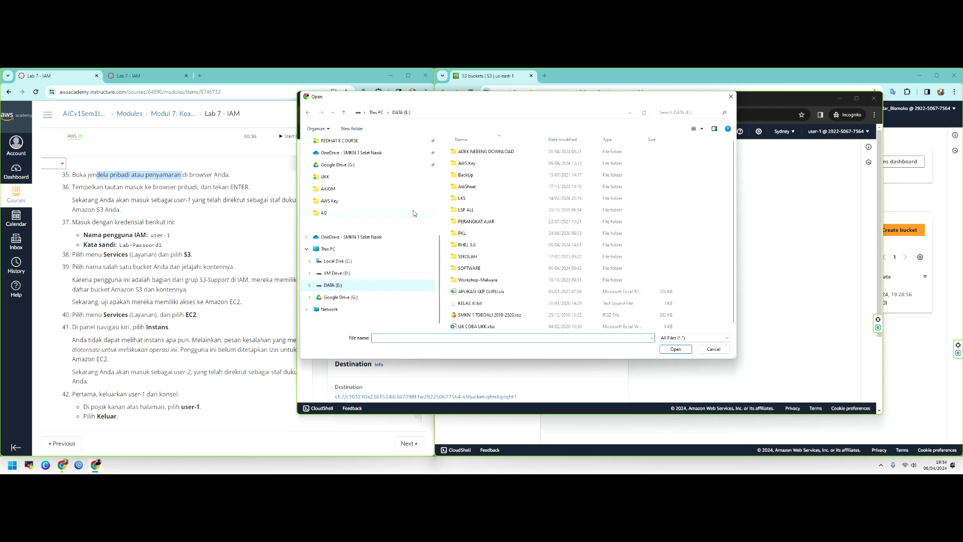
double_click(471, 169)
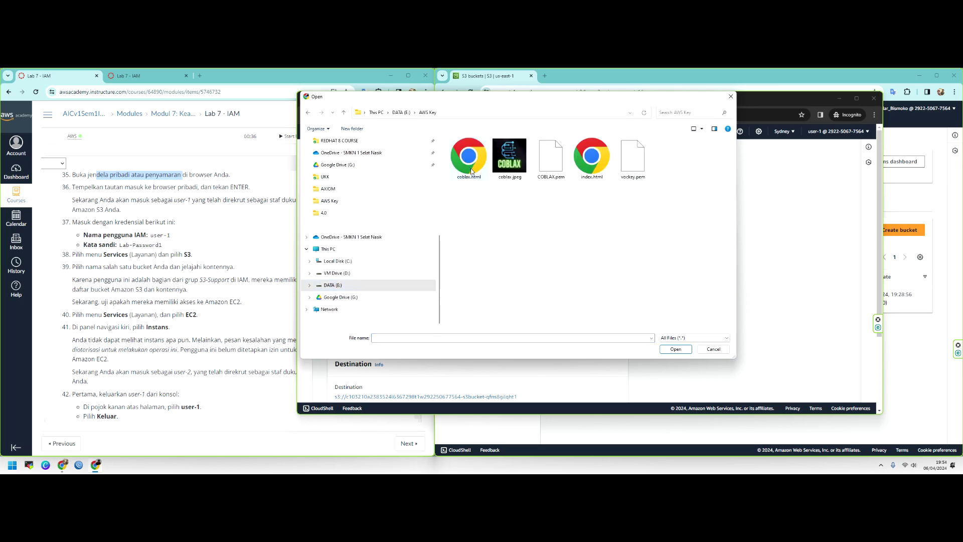
click(602, 169)
click(672, 350)
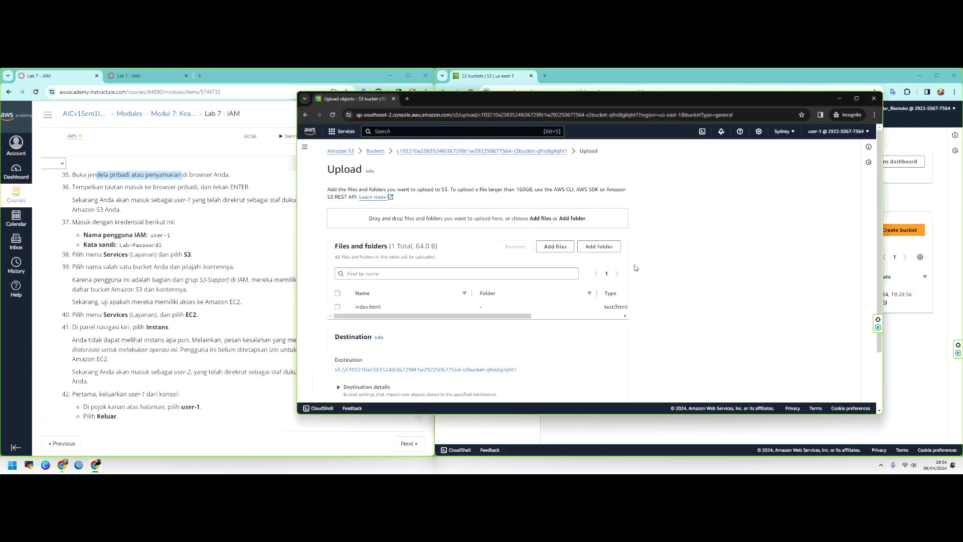
scroll(671, 276, down, 2)
click(612, 388)
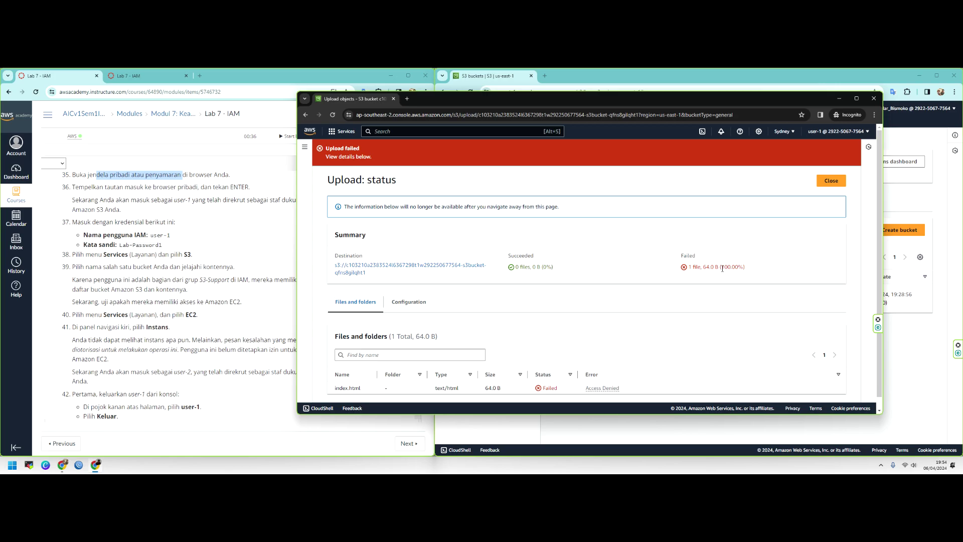
Open IAM in a new tab of the admin console and show the S3-Support user group.
drag(797, 102, 616, 117)
click(626, 84)
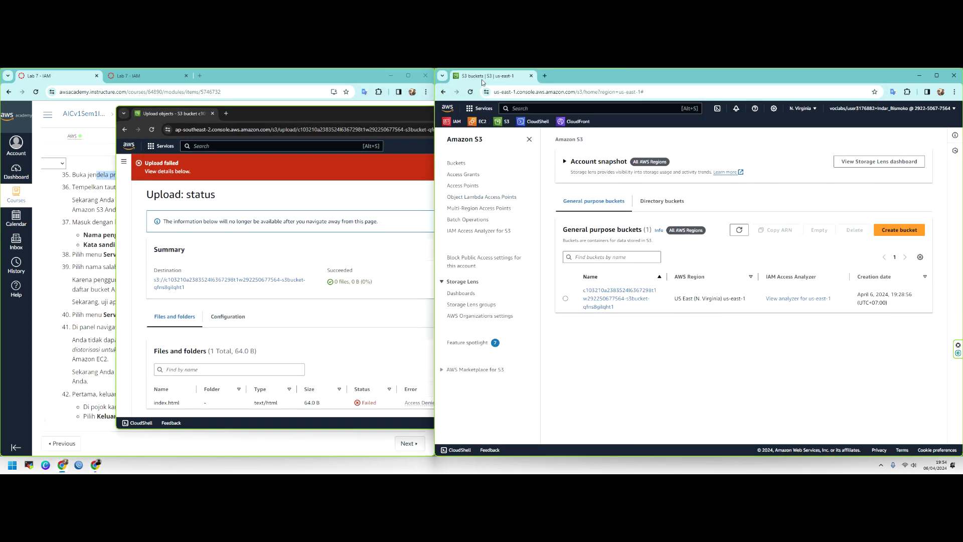
middle_click(483, 121)
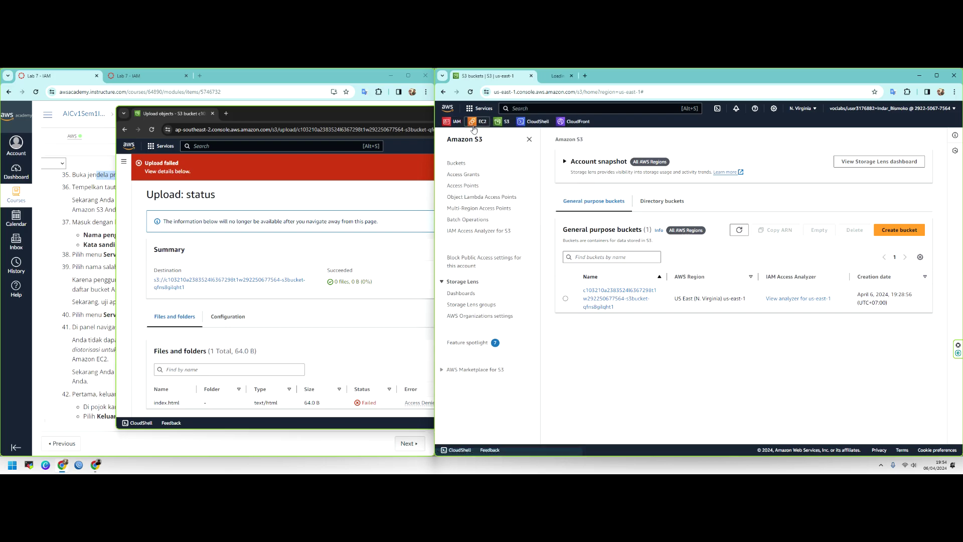
click(556, 79)
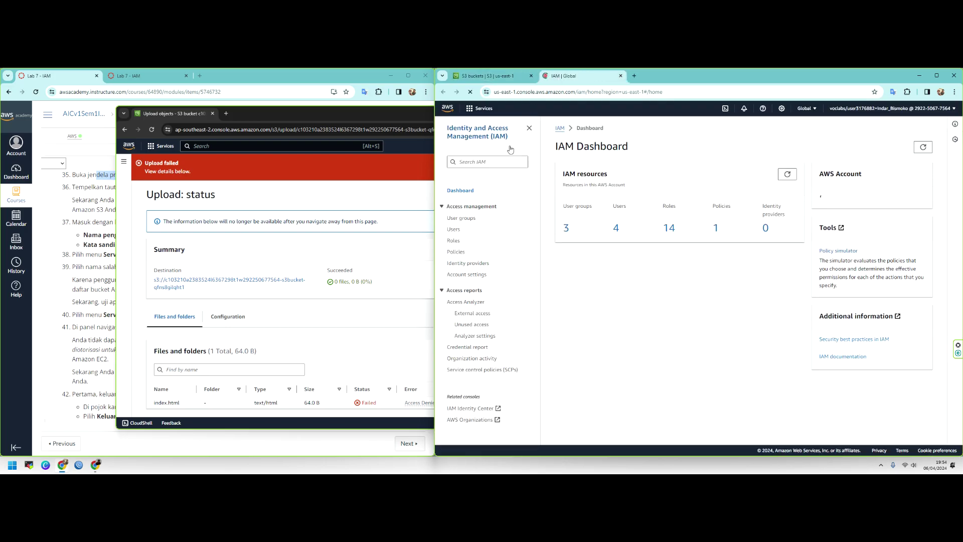
click(448, 230)
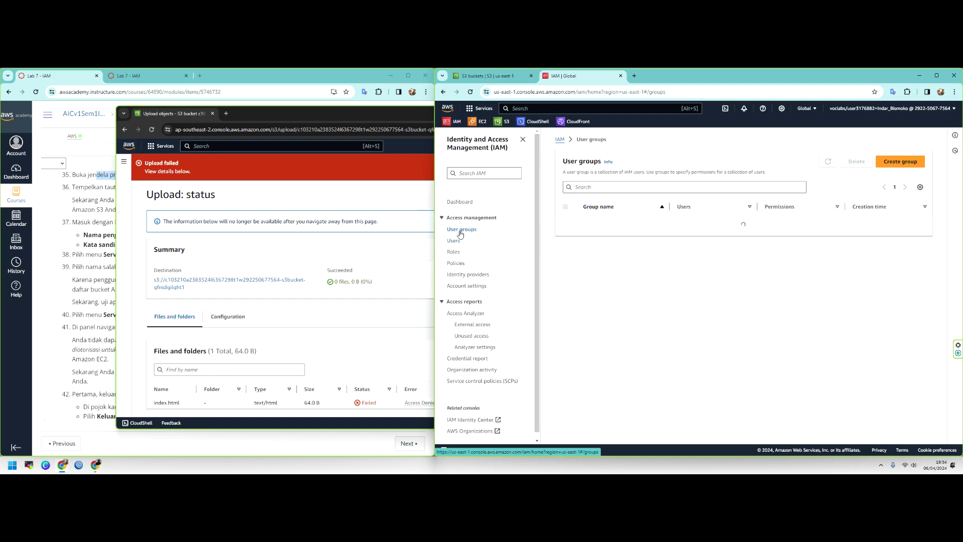
click(602, 256)
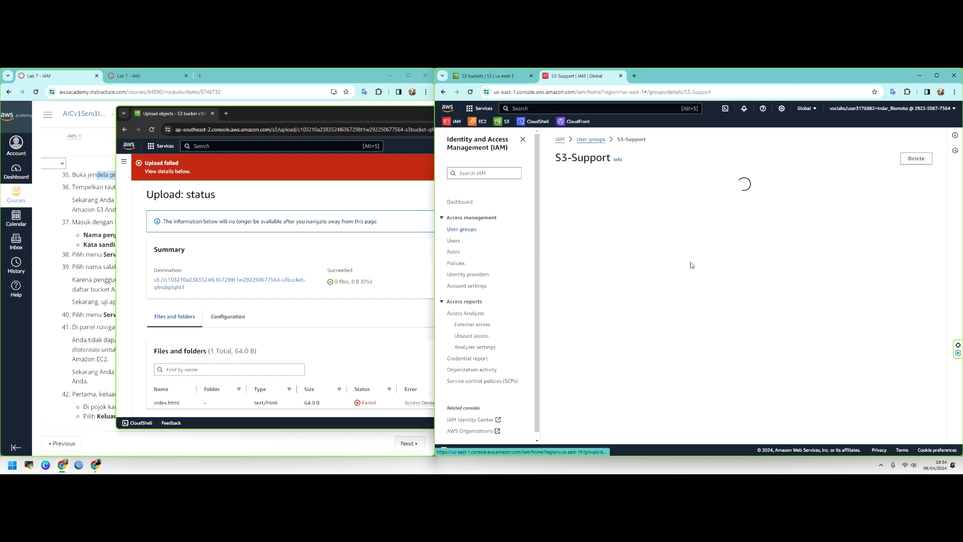
Examine the JSON of the AmazonS3ReadOnlyAccess policy attached to the S3-Support group.
click(633, 260)
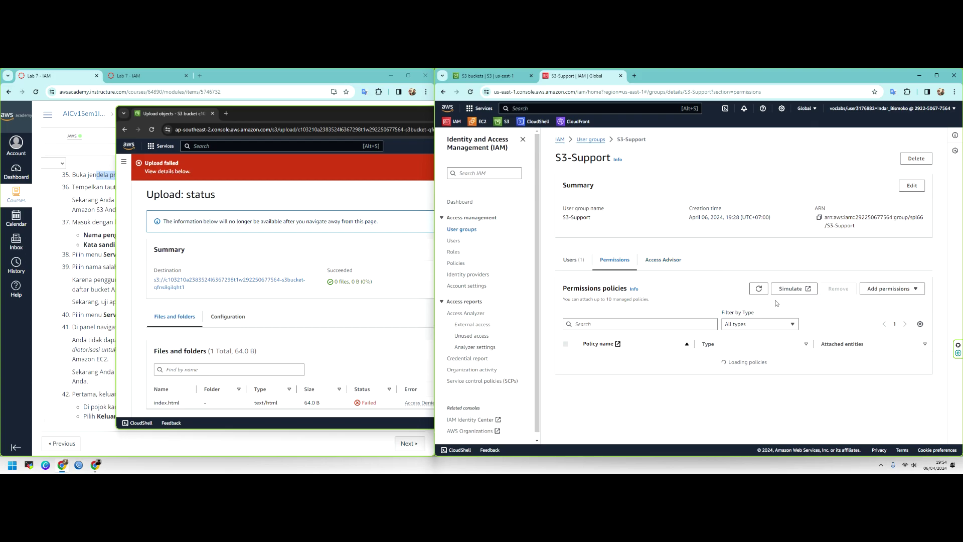
click(650, 360)
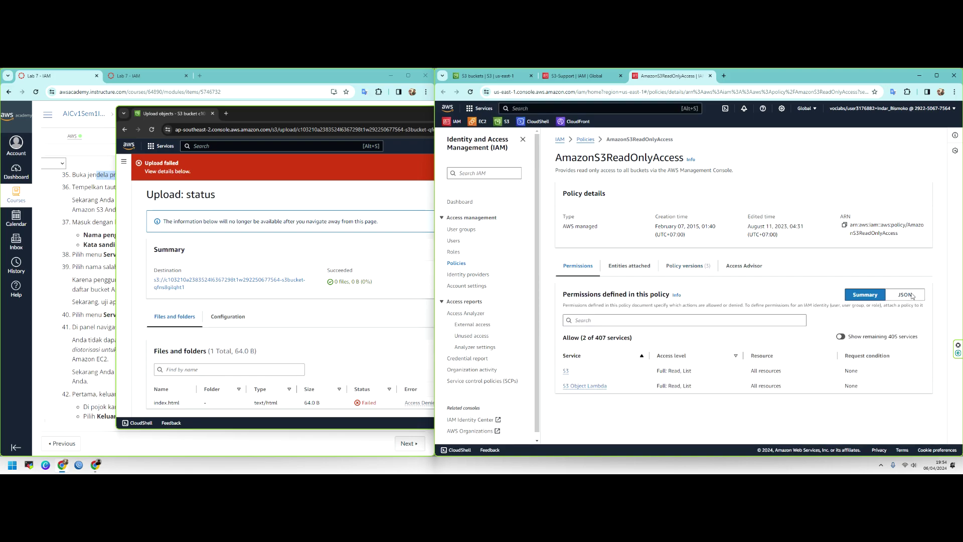
click(905, 294)
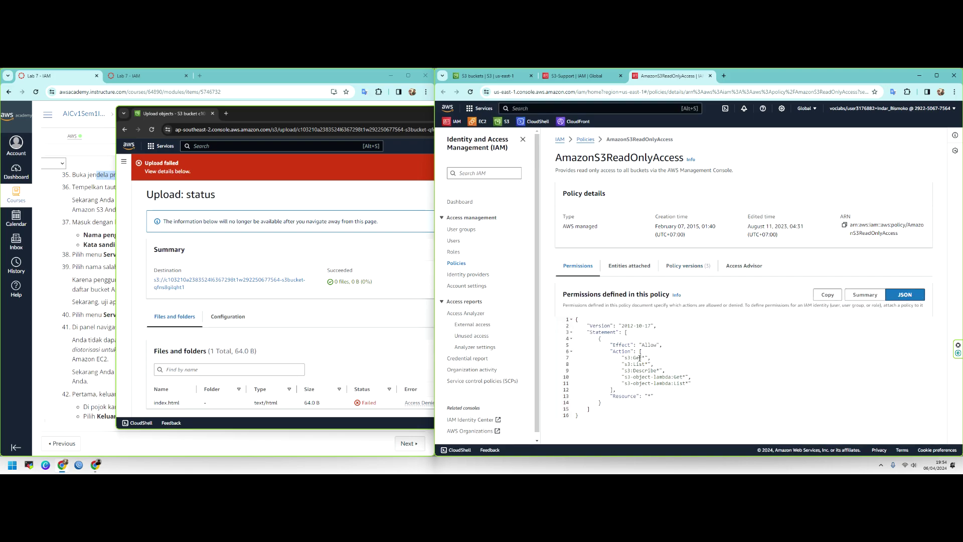
Bring the incognito window back in front and close the upload status page to return to the bucket.
click(374, 134)
double_click(512, 107)
drag(586, 83, 617, 103)
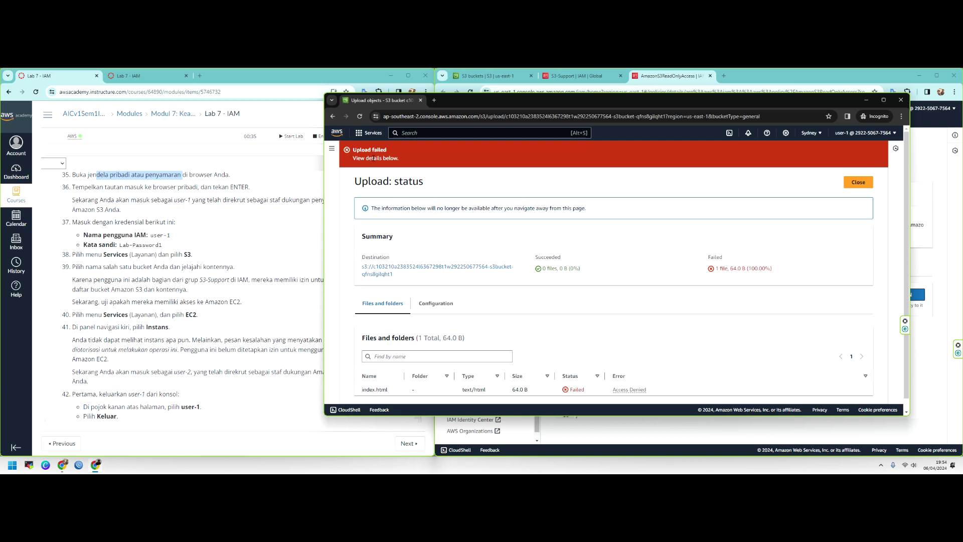
click(858, 182)
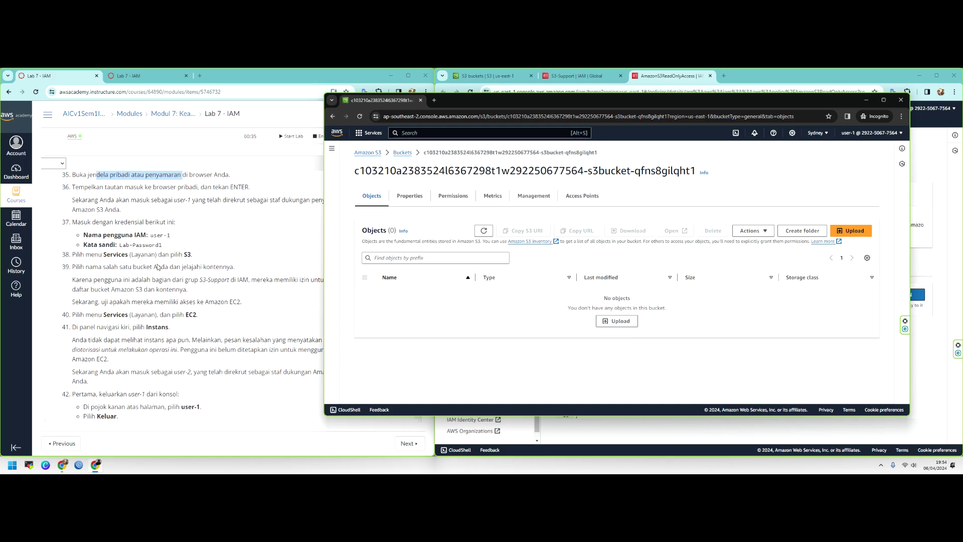
Search the AWS services for ec2 in the incognito console and open the EC2 dashboard as user-1.
drag(130, 314, 151, 315)
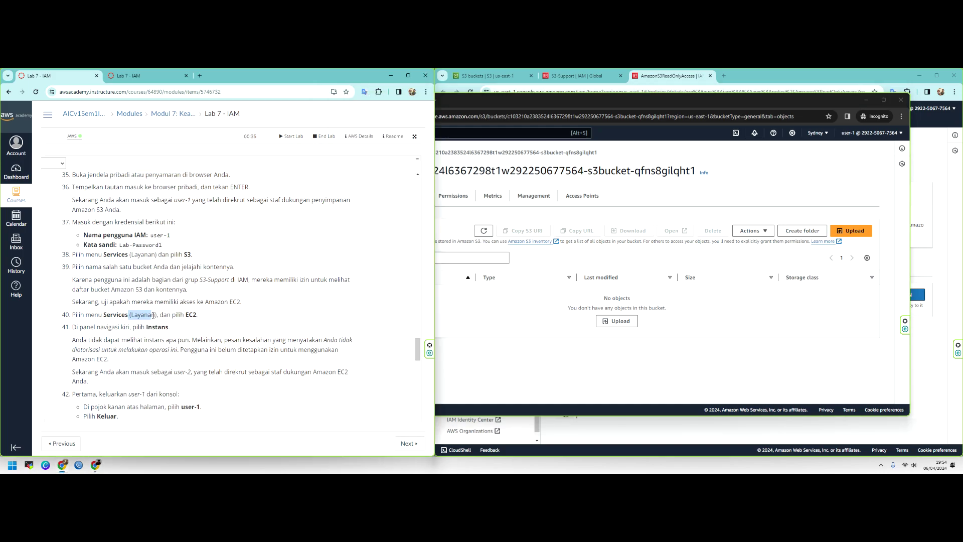
click(537, 350)
click(369, 133)
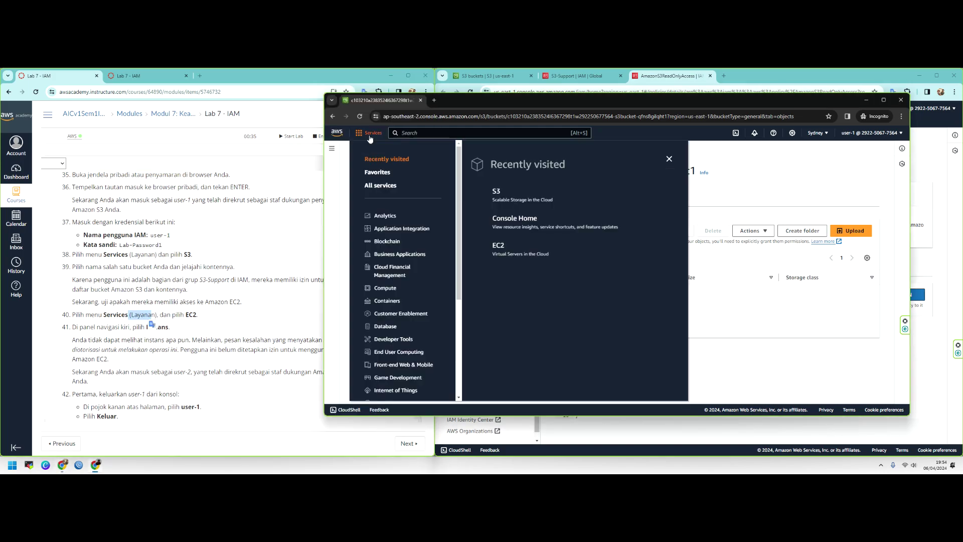
click(402, 132)
text(ec2)
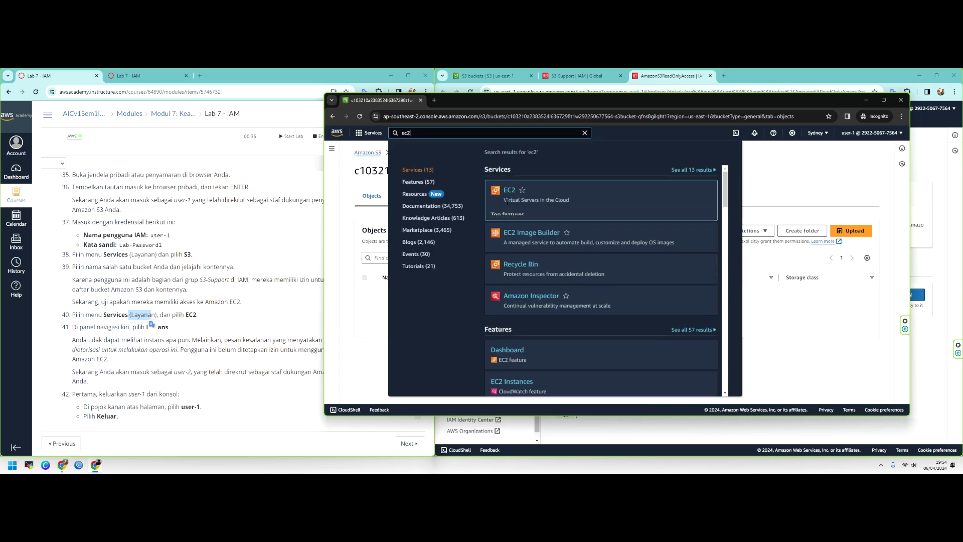
click(359, 137)
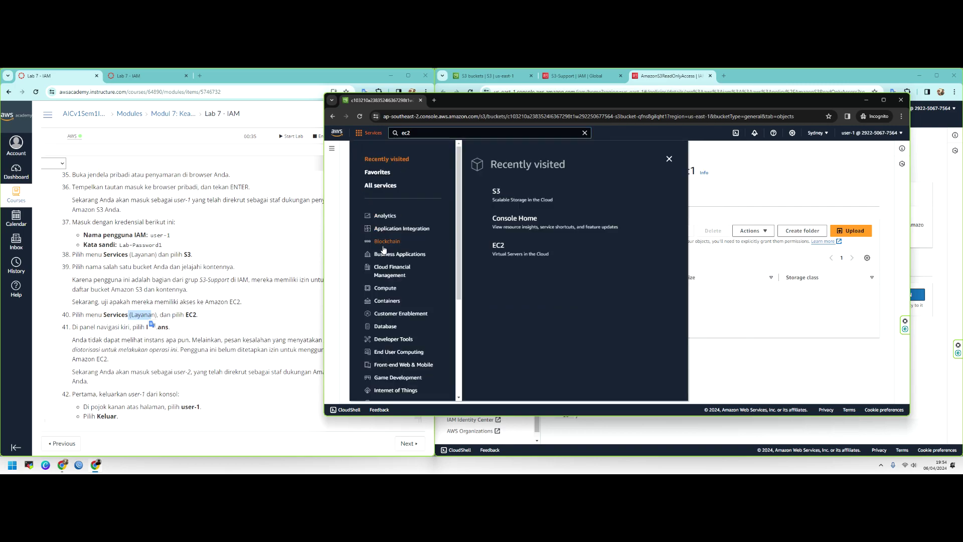
click(386, 287)
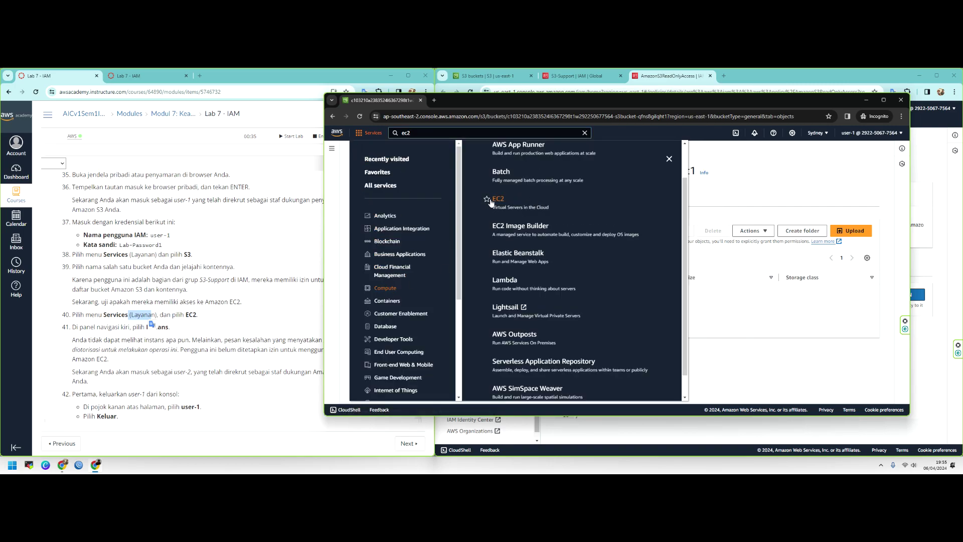
click(669, 159)
click(542, 133)
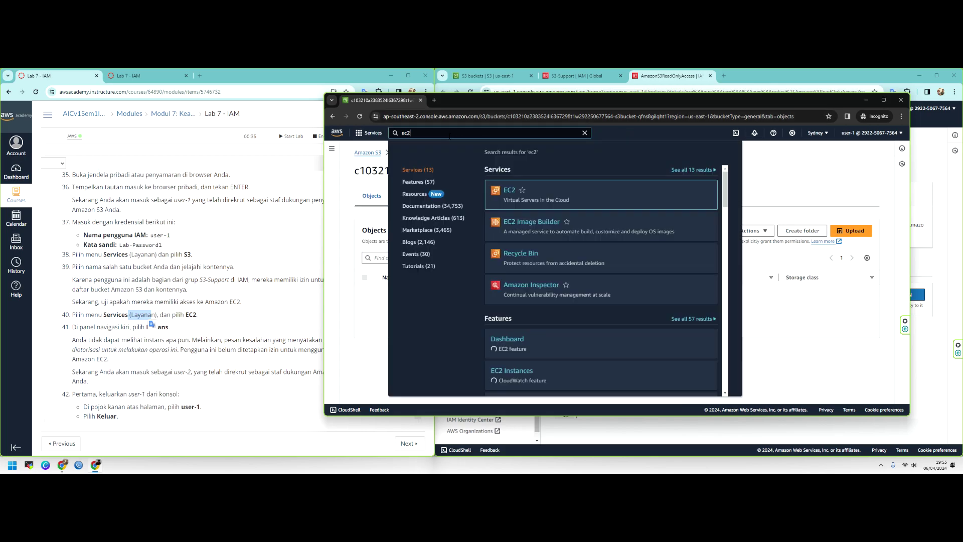
click(573, 206)
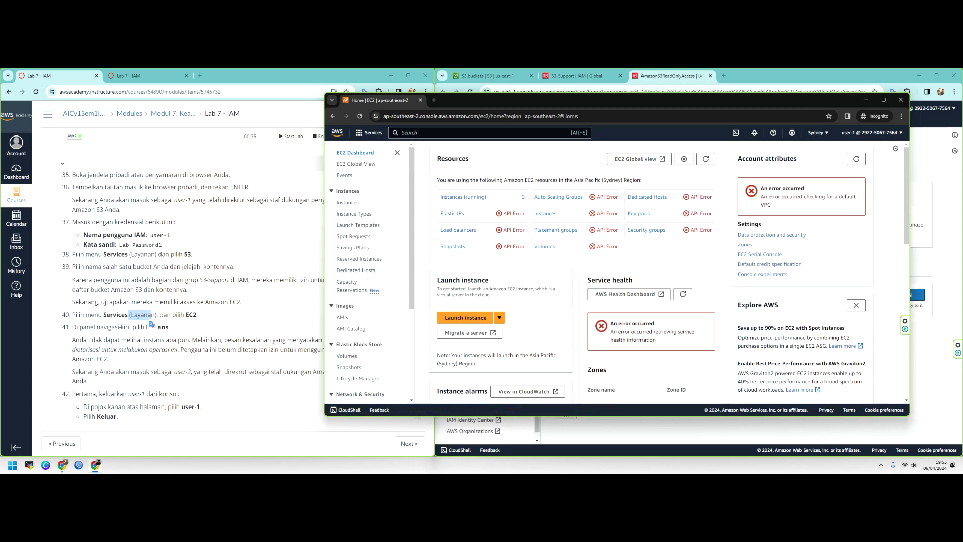
Open the EC2 Instances list as user-1 and highlight the message shown in the table.
click(211, 329)
click(645, 141)
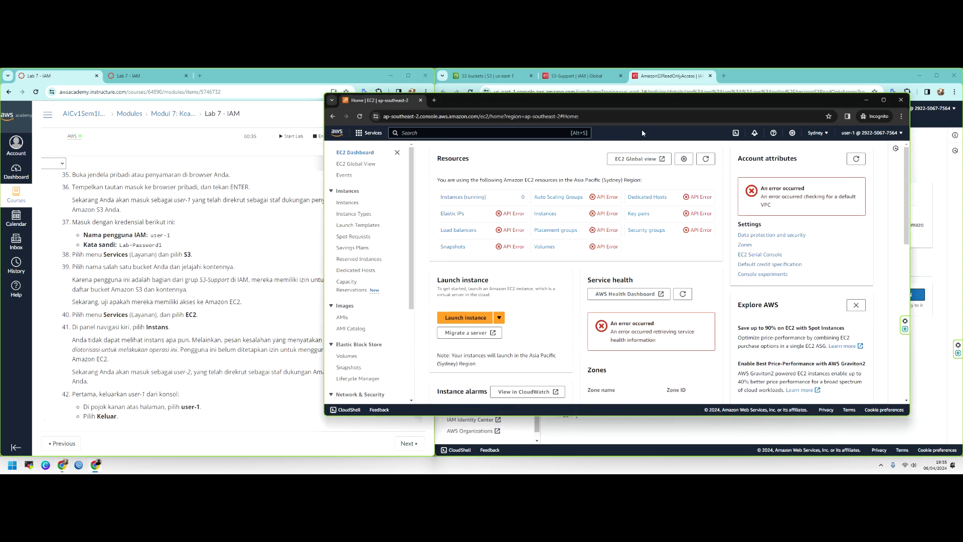
click(349, 202)
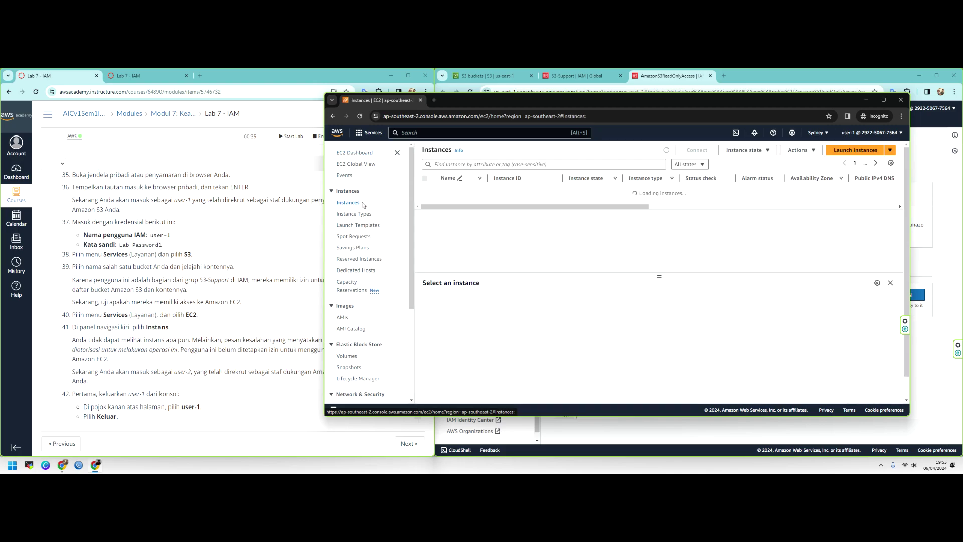
drag(426, 194, 688, 209)
Move the incognito window aside and highlight the allowed actions in the AmazonS3ReadOnlyAccess policy JSON in the admin console.
drag(631, 106, 578, 104)
click(708, 184)
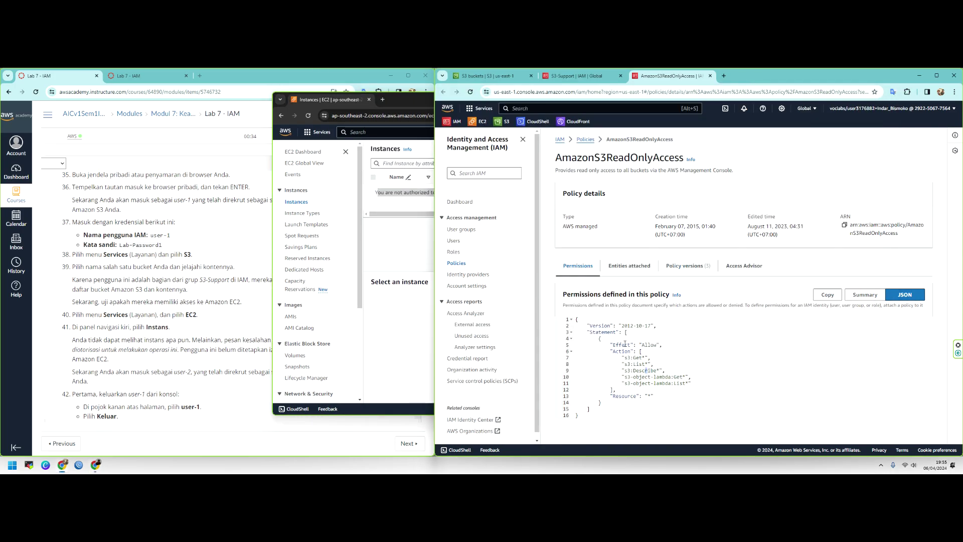
drag(623, 354, 691, 382)
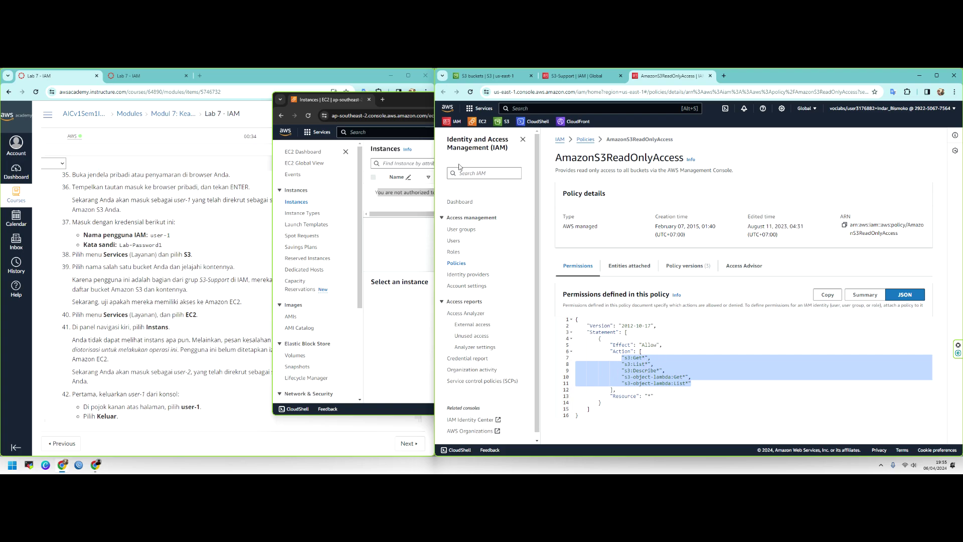
Sign user-1 out of the incognito console and bring the lab's user-2 instructions into view.
key(alt+Tab)
scroll(176, 283, down, 3)
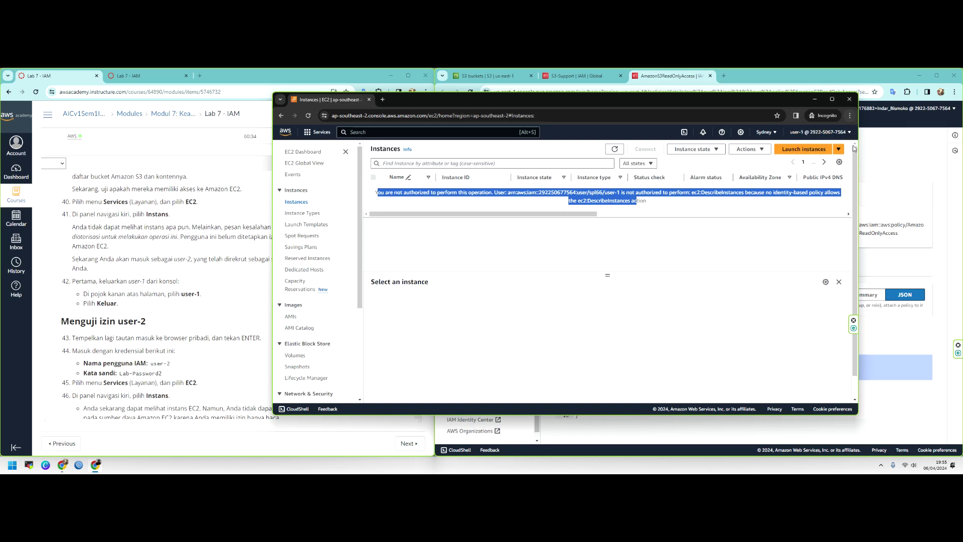
click(817, 132)
click(831, 261)
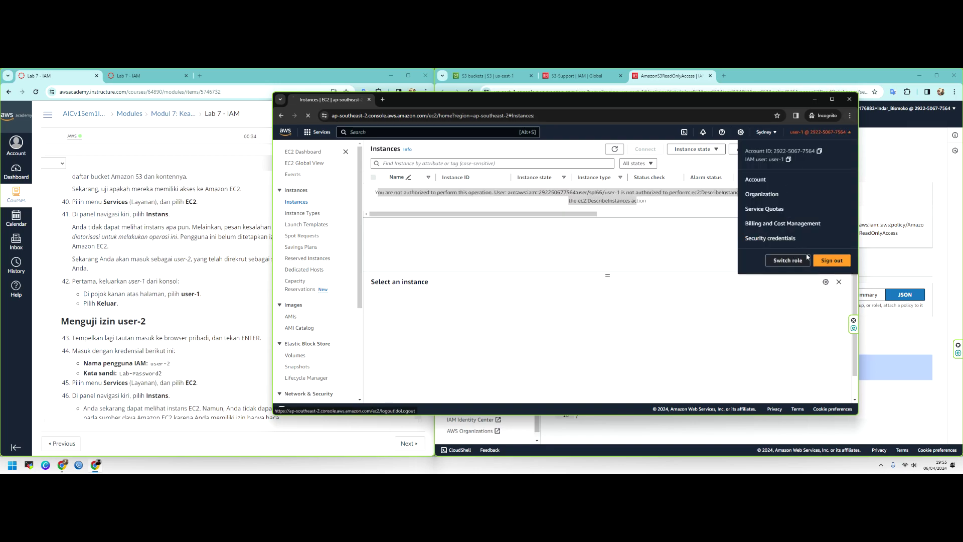
scroll(265, 273, down, 2)
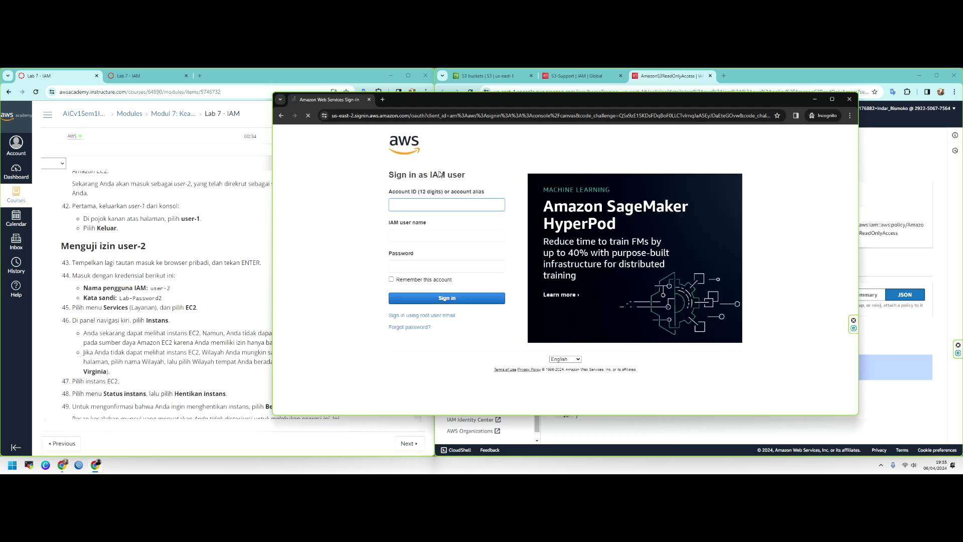
Move the incognito window aside and copy the IAM users' sign-in URL from the IAM Dashboard in the admin console.
drag(806, 101, 654, 106)
click(621, 82)
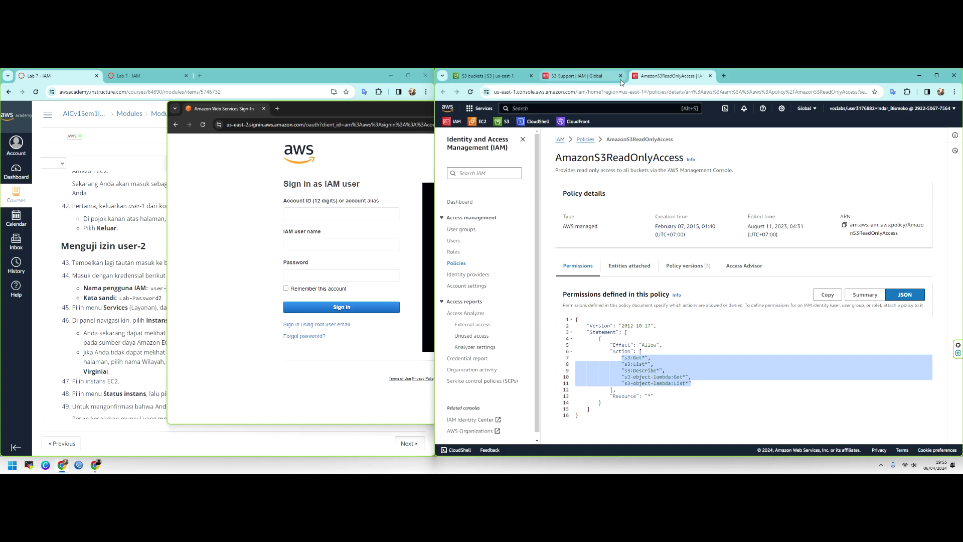
click(459, 202)
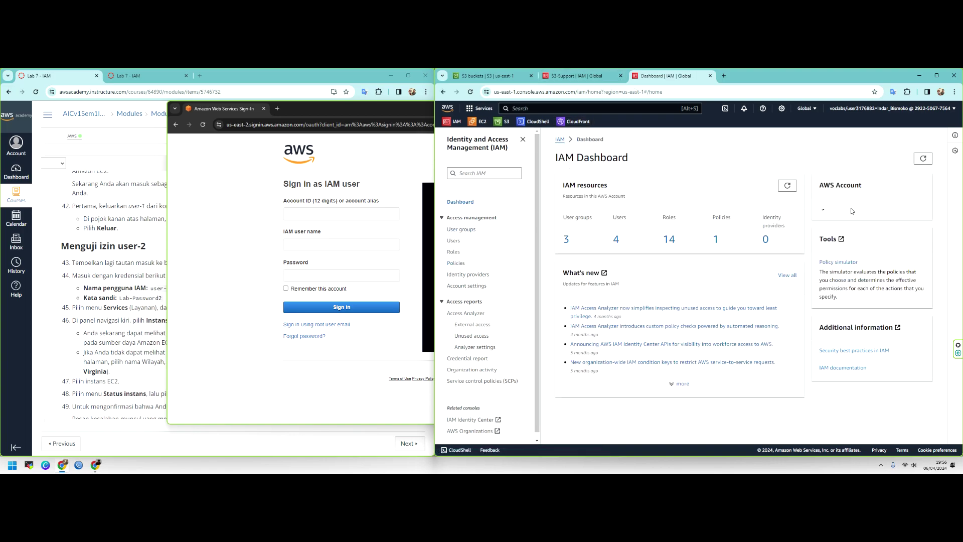
click(820, 264)
Load the copied sign-in URL in the incognito window and reposition the window to uncover the lab instructions.
click(324, 130)
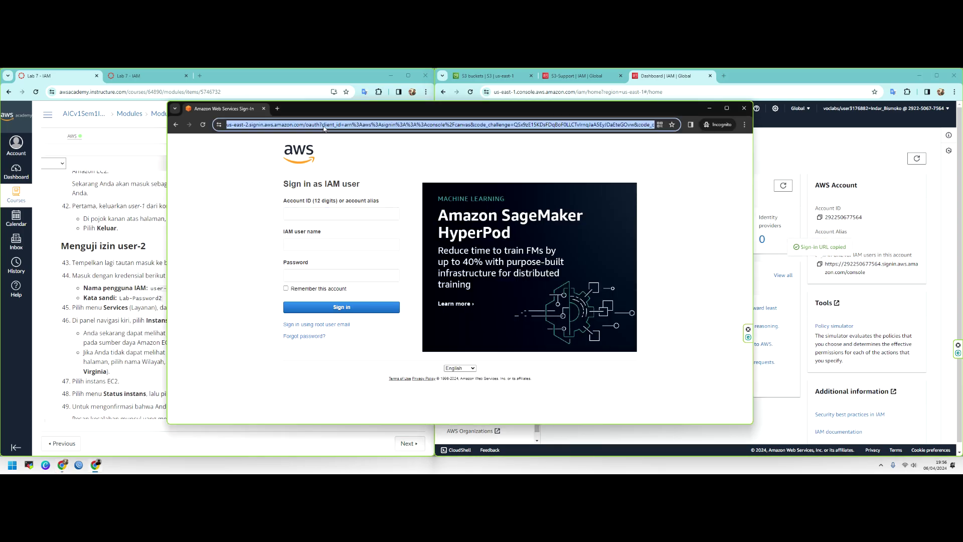
key(ctrl+v)
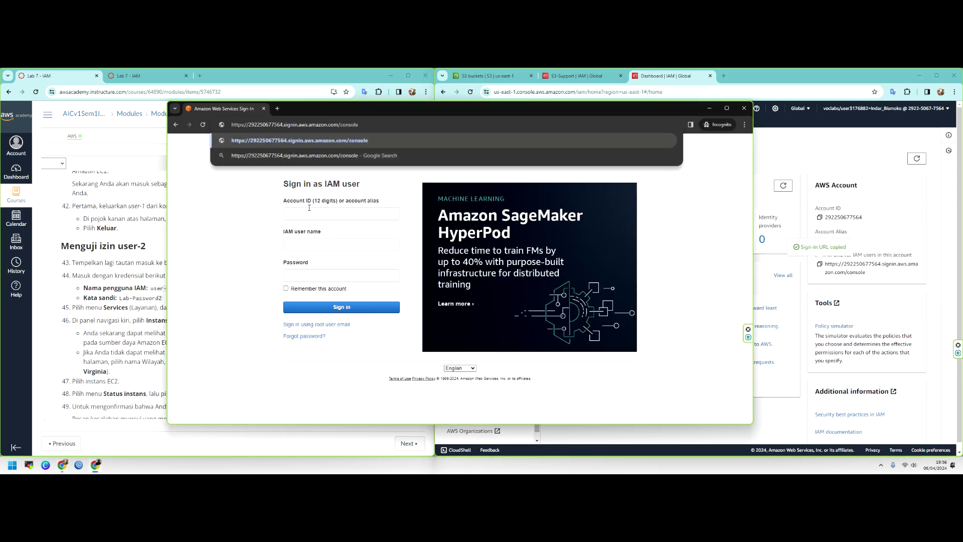
key(Return)
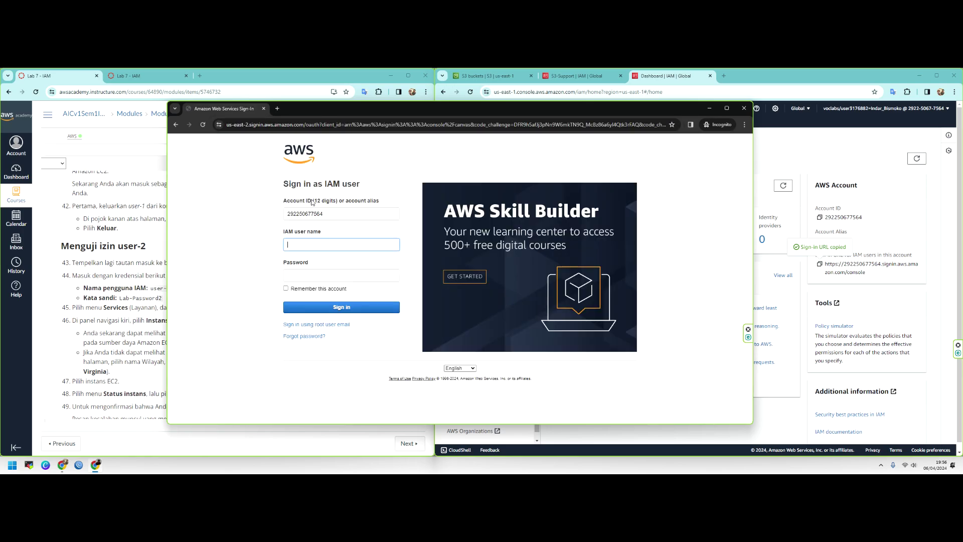
drag(443, 107, 529, 96)
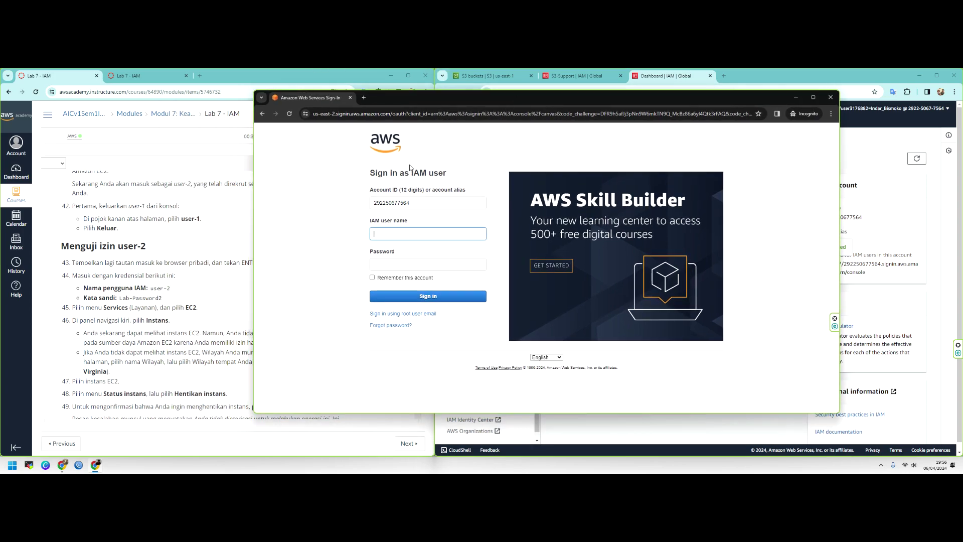
Copy the IAM user name user-2 from the lab instructions into the sign-in form's IAM user name field.
click(163, 287)
drag(151, 289, 171, 289)
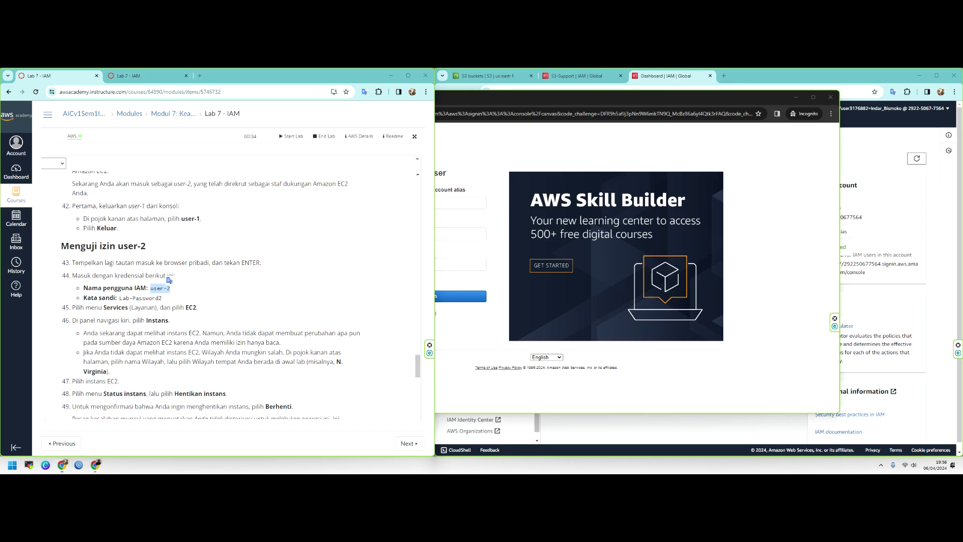
right_click(166, 287)
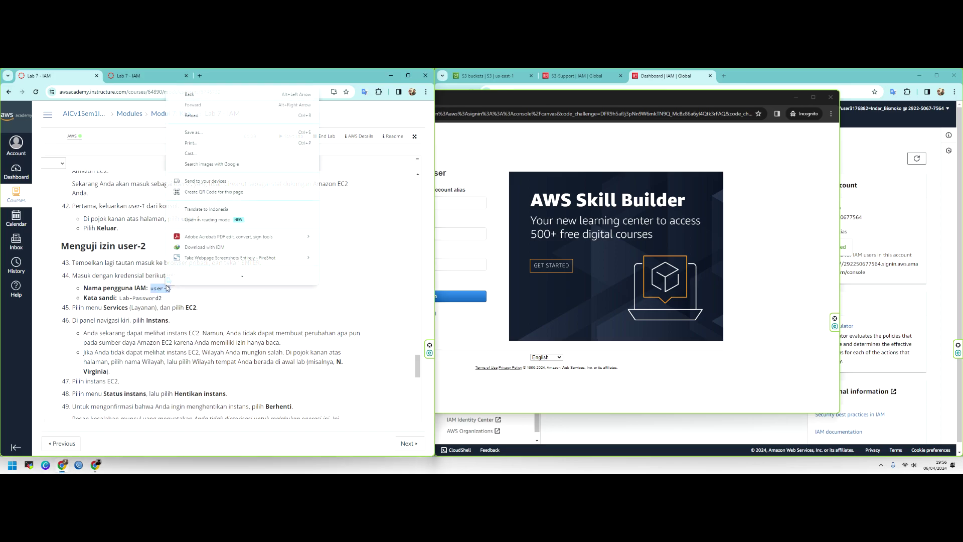
right_click(168, 290)
key(Escape)
click(411, 232)
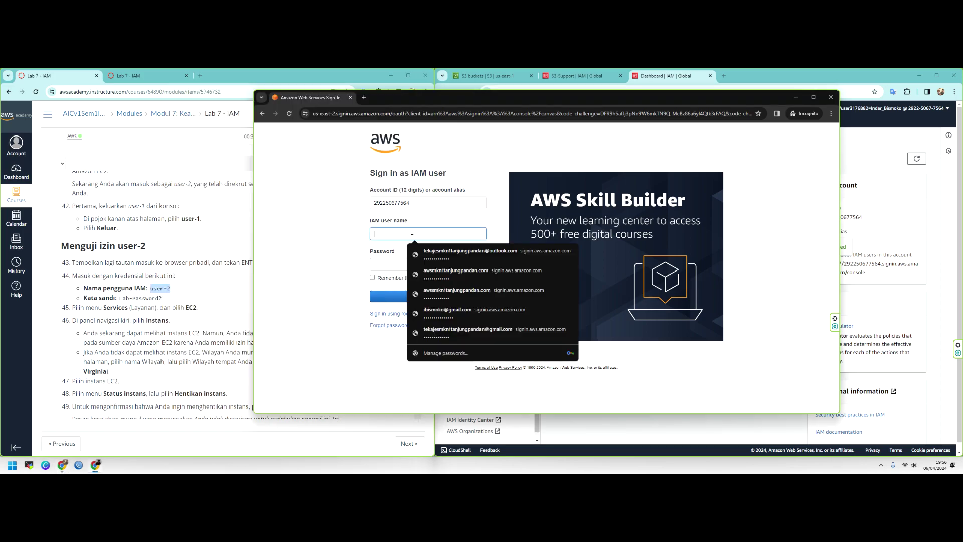
key(ctrl+v)
Copy user-2's password from the lab instructions into the Password field and sign in.
click(130, 300)
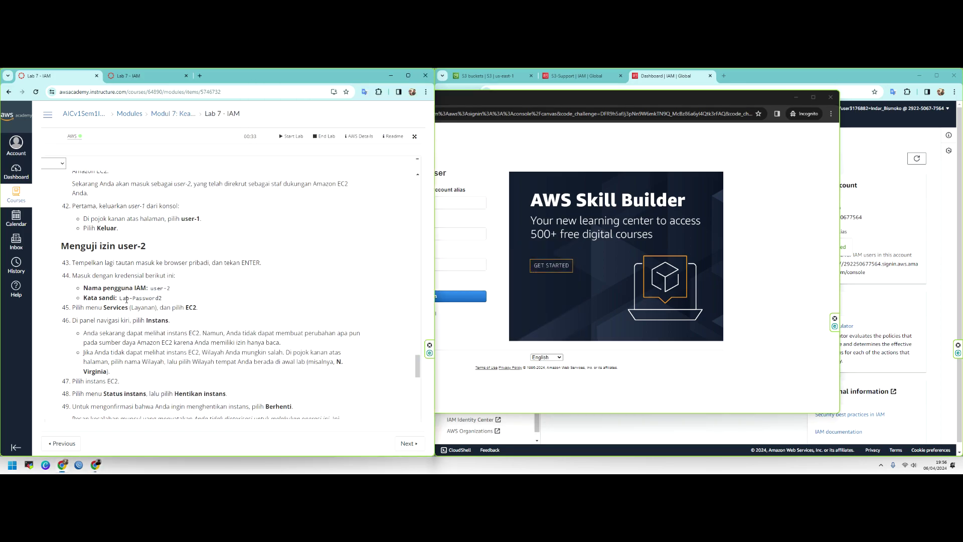
drag(120, 299, 163, 301)
right_click(160, 324)
key(Escape)
click(438, 275)
click(426, 264)
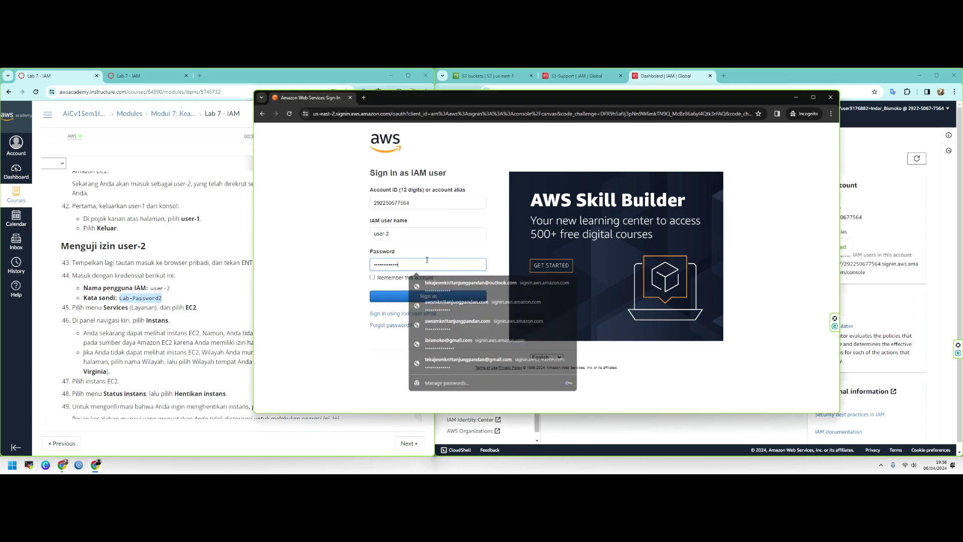
key(ctrl+v)
click(378, 294)
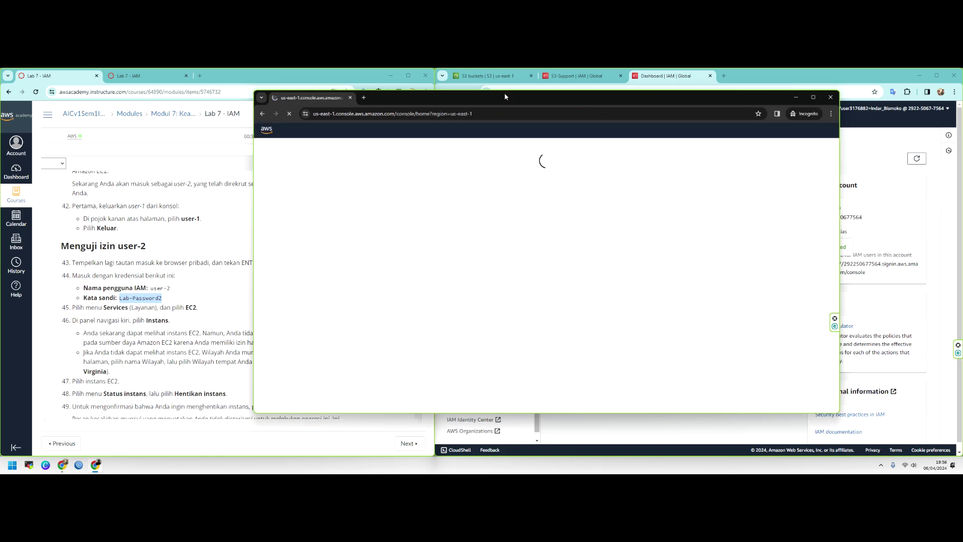
Move the incognito window aside and show the users of the EC2-Support user group in the admin console.
drag(504, 100, 448, 116)
click(648, 78)
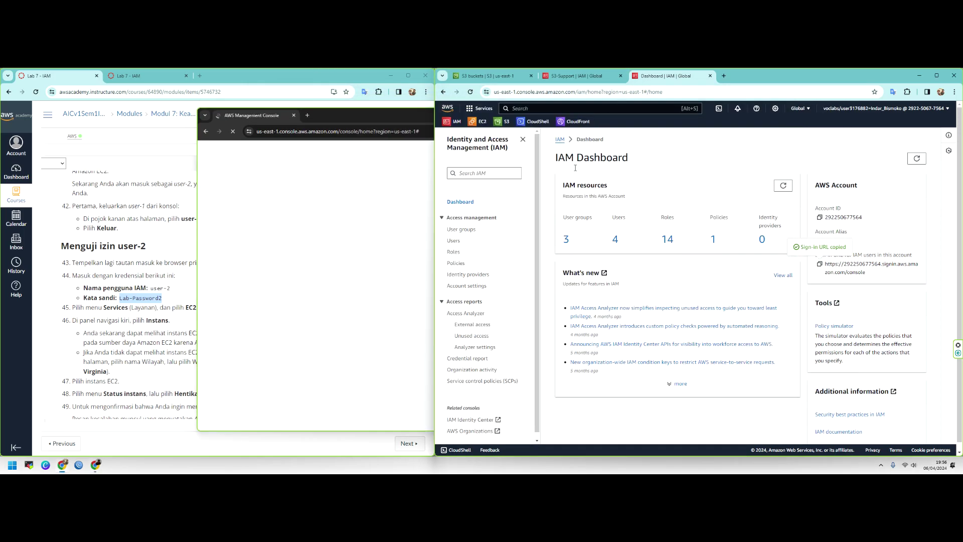
click(472, 231)
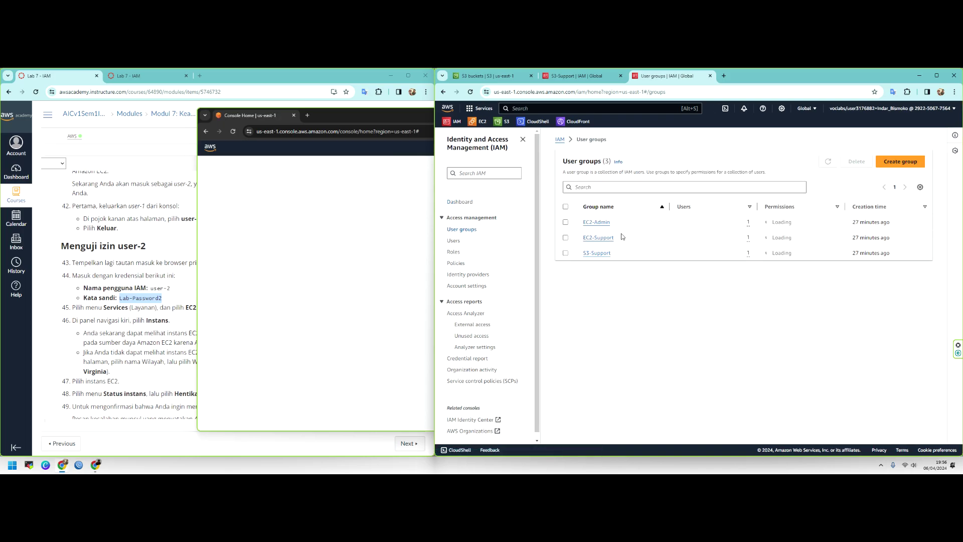
click(595, 238)
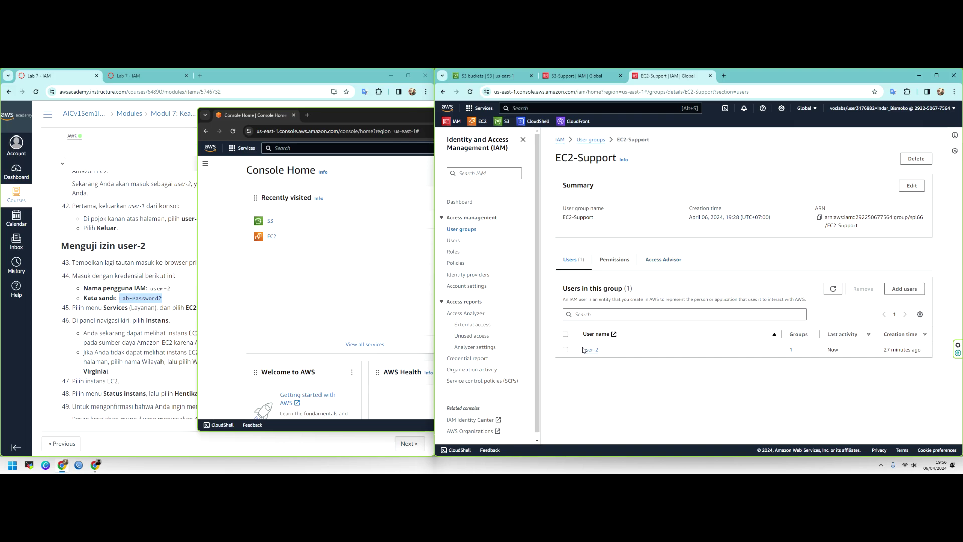
Go through the user groups to the IAM Users list and show user-2's group memberships.
click(592, 140)
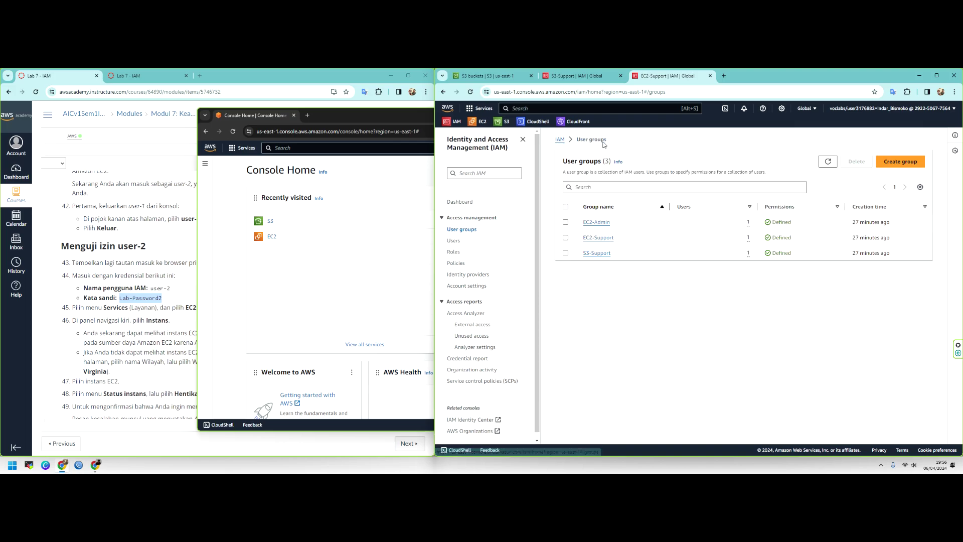
click(454, 240)
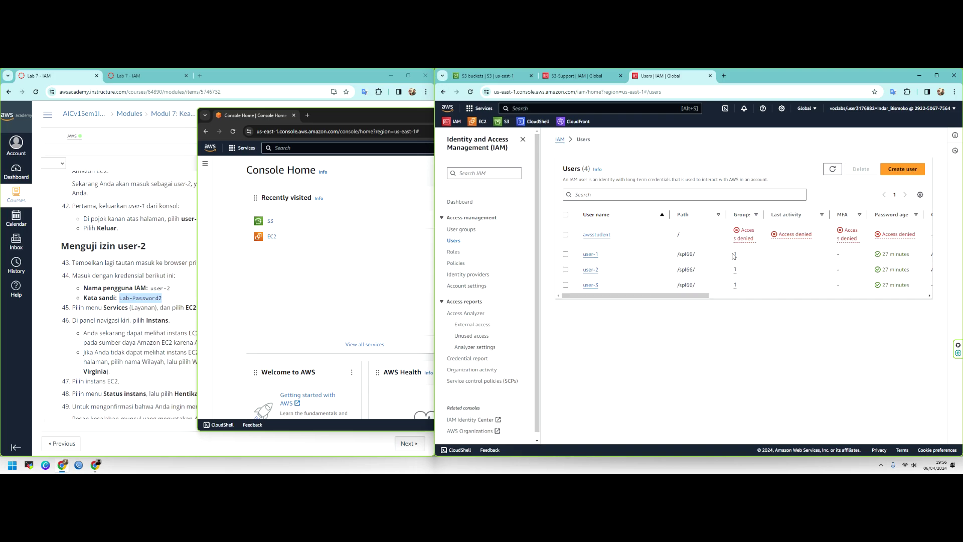
click(735, 270)
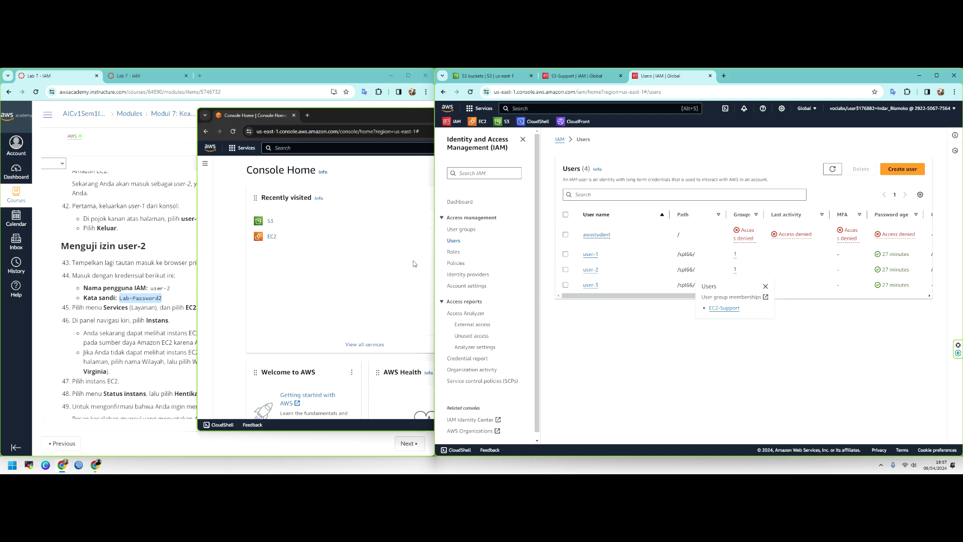
Bring user-2's incognito console back in front, beside the lab instructions for testing user-2's EC2 access.
click(380, 266)
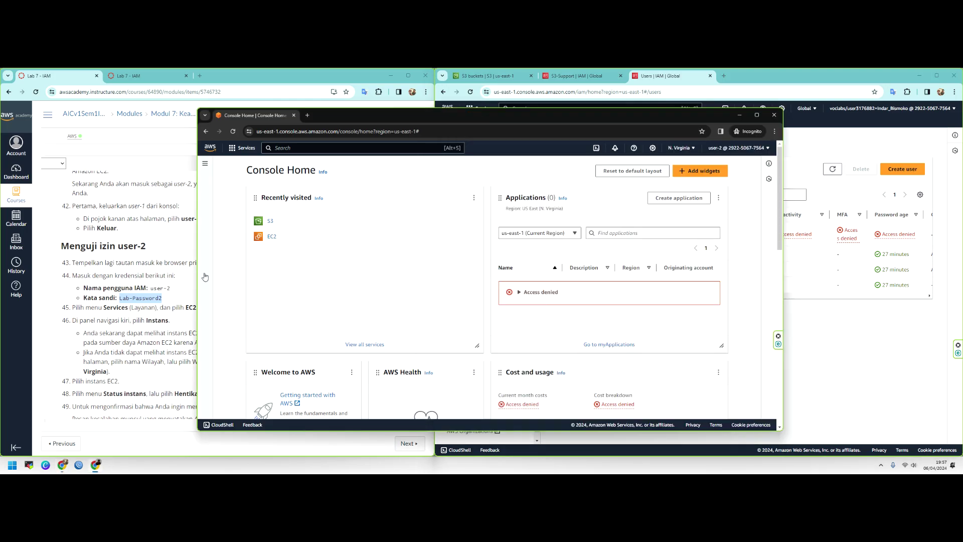
drag(396, 121, 459, 108)
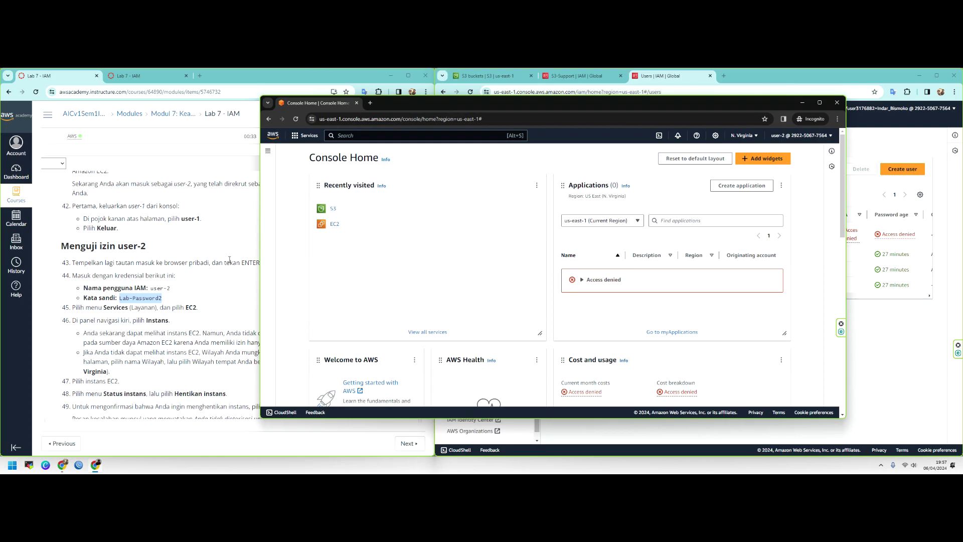
scroll(137, 322, down, 1)
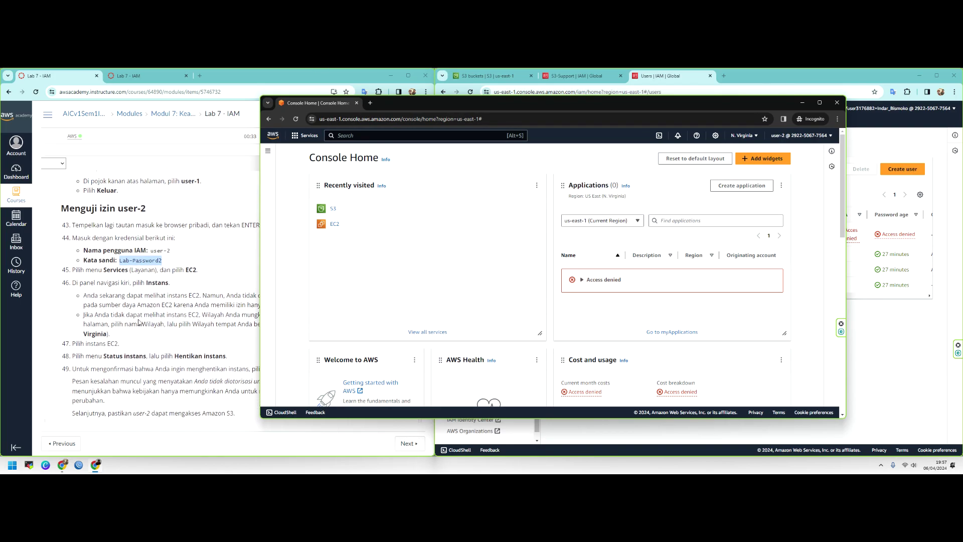
Open the EC2 service as user-2 and view the details in its instances list.
click(340, 227)
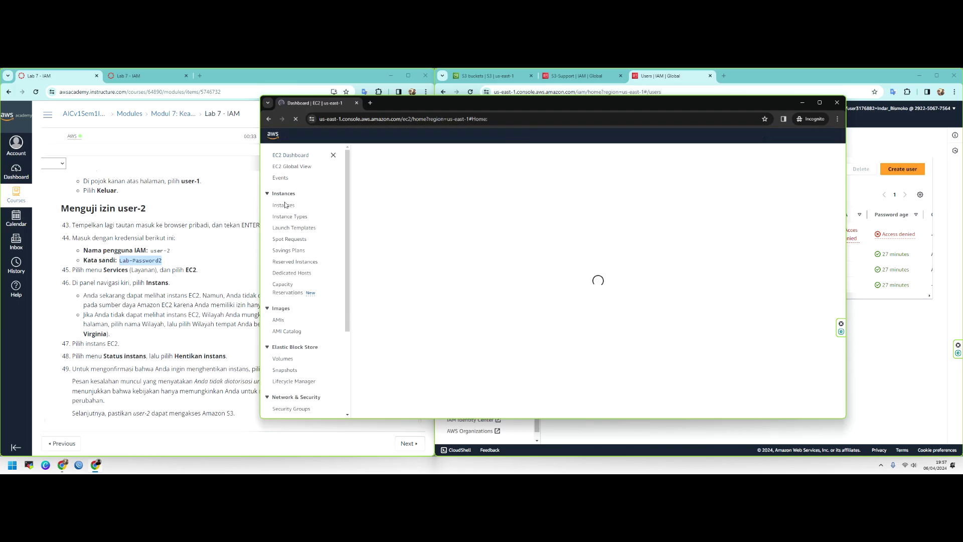
click(287, 224)
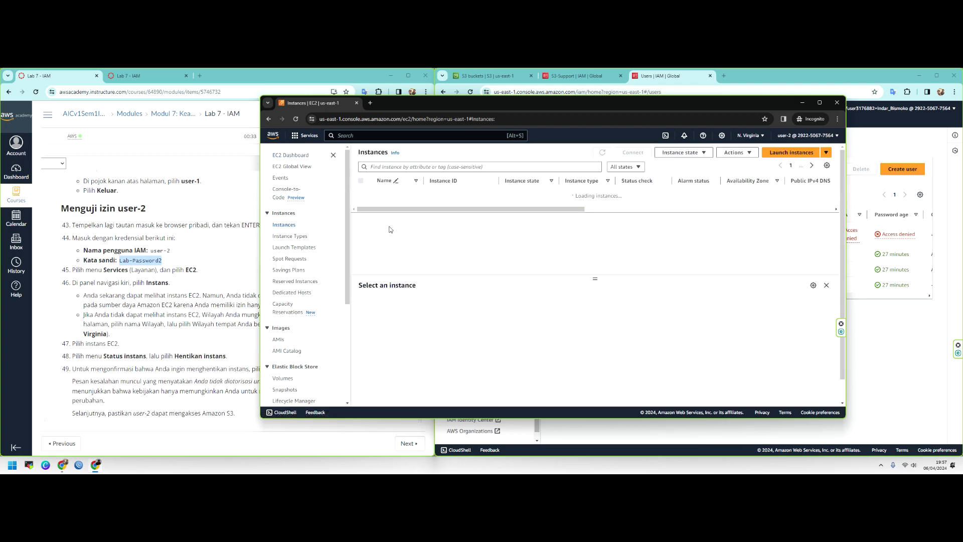
scroll(435, 225, right, 3)
scroll(466, 226, left, 1)
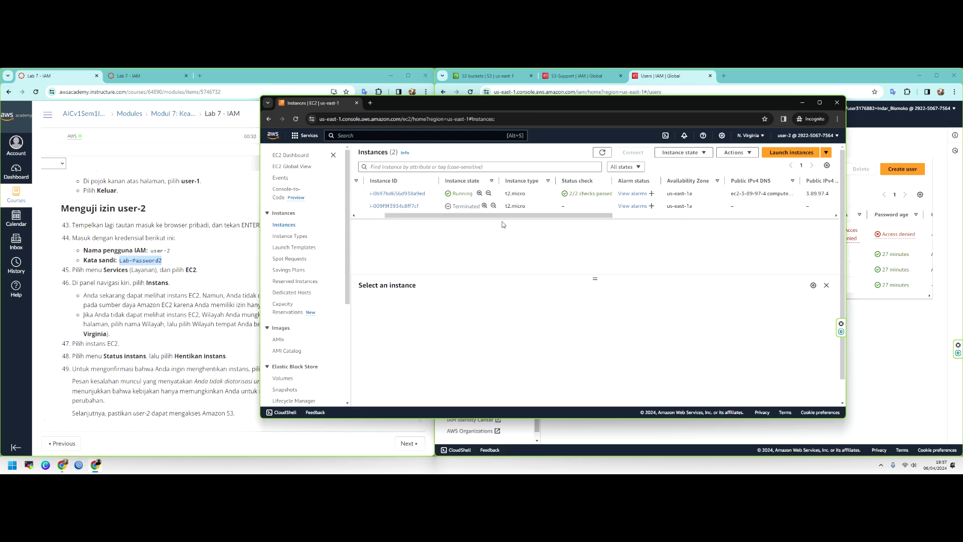
In the admin console, go to the EC2-Support user group and show its permissions policies.
click(652, 79)
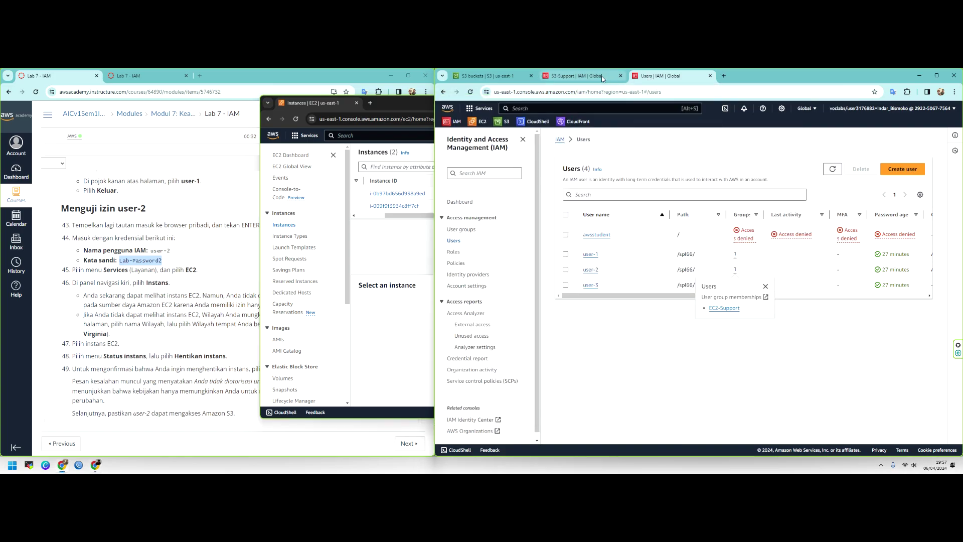
click(598, 76)
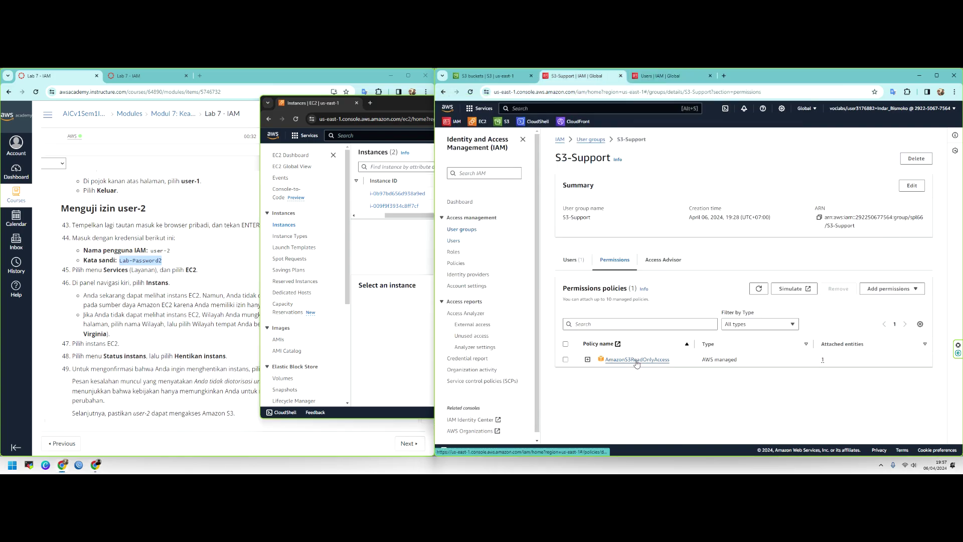
click(590, 140)
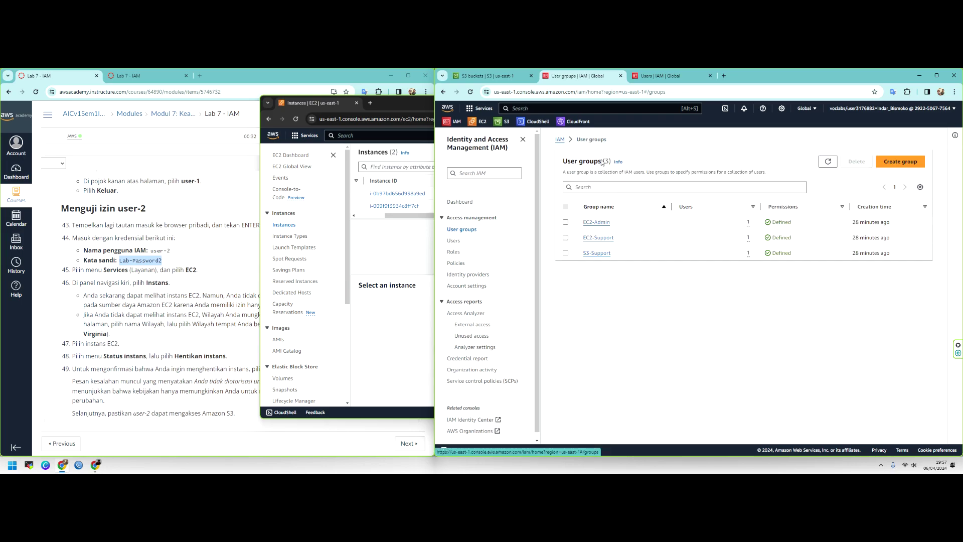
click(597, 238)
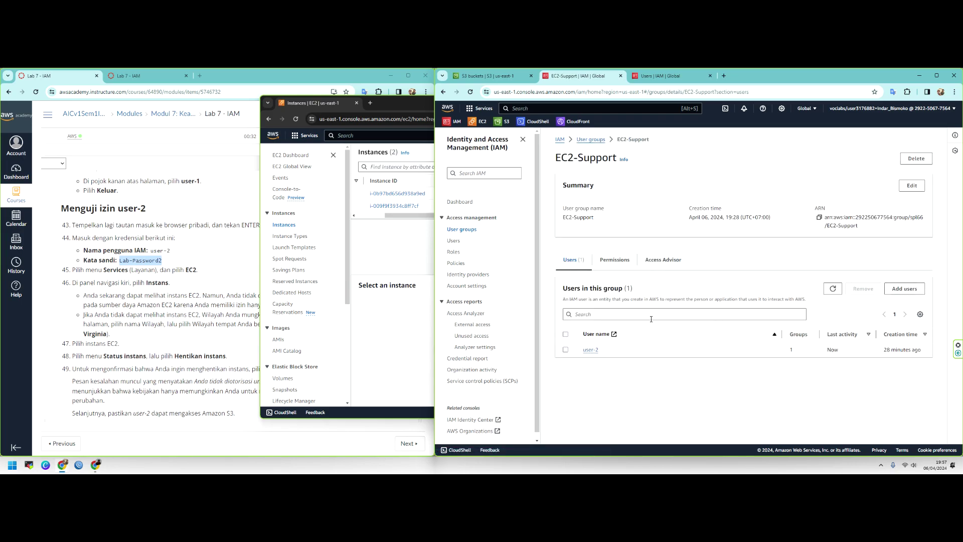
click(629, 264)
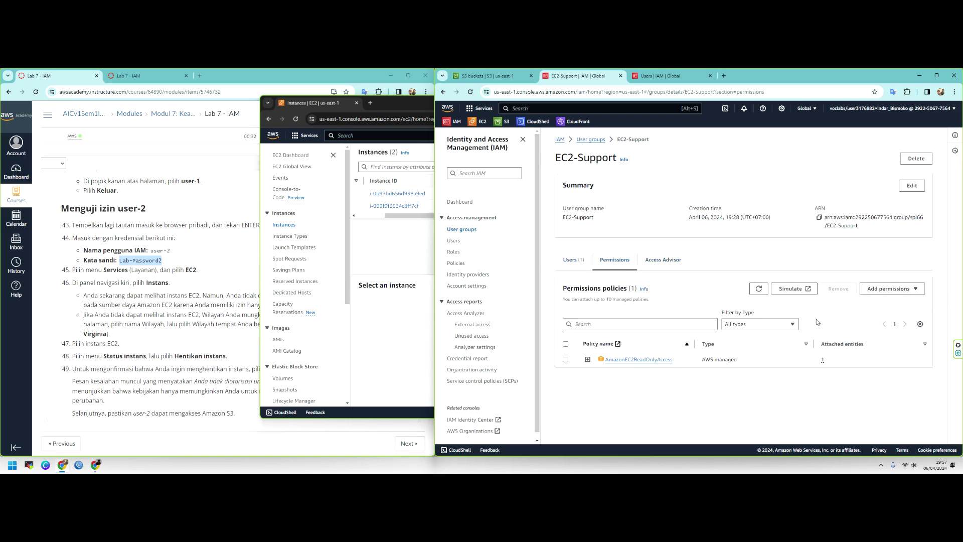
Open the AmazonEC2ReadOnlyAccess policy, review its JSON definition, and bring user-2's incognito console back in front.
click(658, 359)
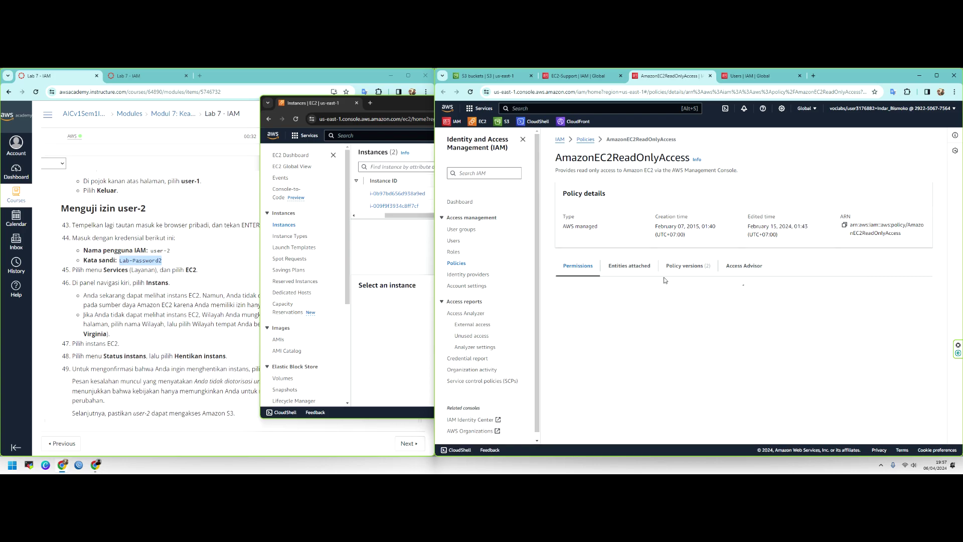
click(900, 295)
scroll(706, 361, down, 3)
scroll(706, 361, up, 2)
drag(646, 338, 653, 333)
click(396, 254)
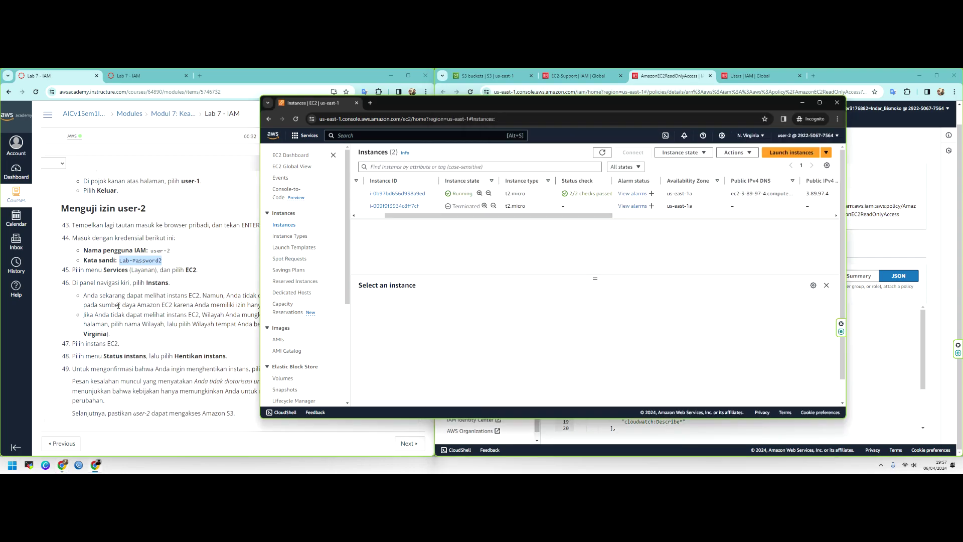
Read the lab notes under step 46 on user-2's read-only EC2 access and choosing the correct Region.
click(187, 257)
drag(126, 296, 316, 304)
drag(144, 315, 301, 324)
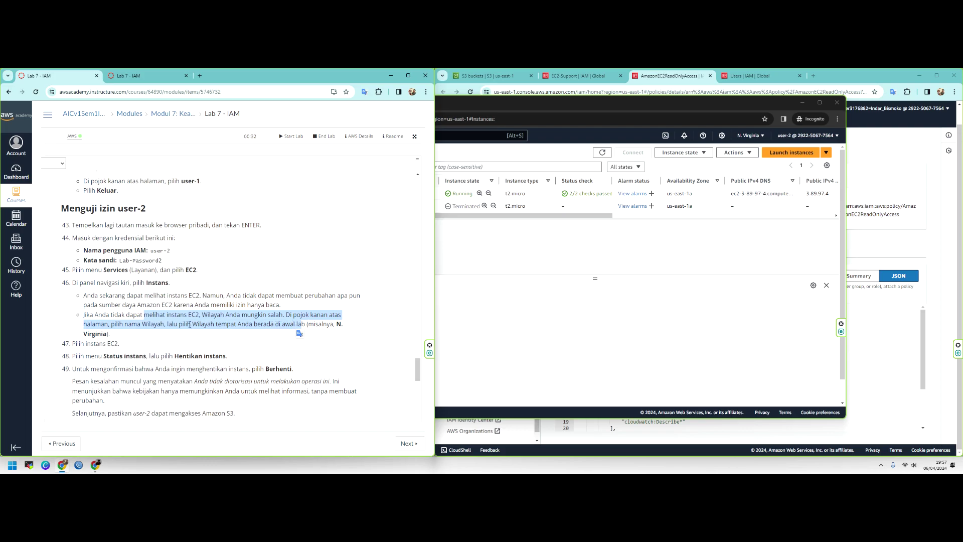
Switch user-2's console to US East (Ohio) to check its instances, and return to US East (N. Virginia).
click(559, 312)
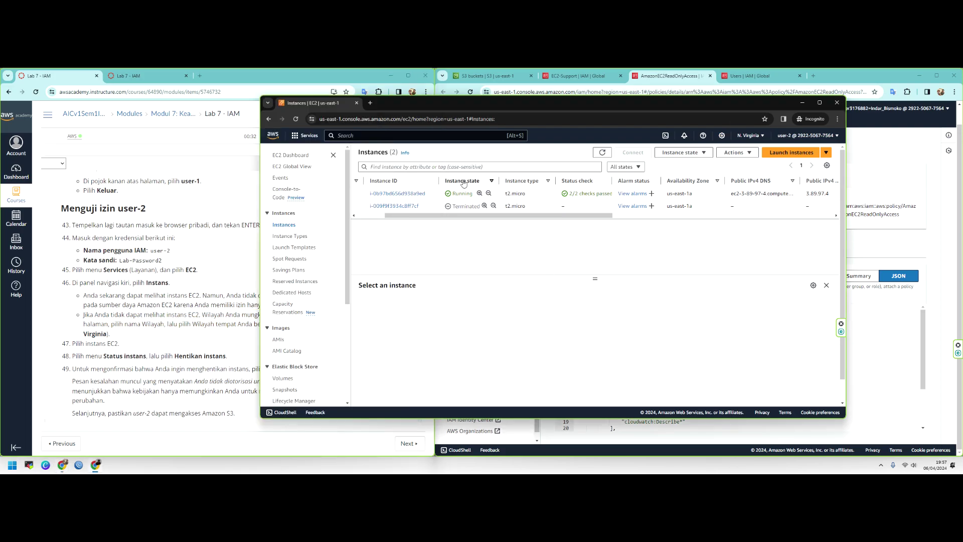
click(750, 136)
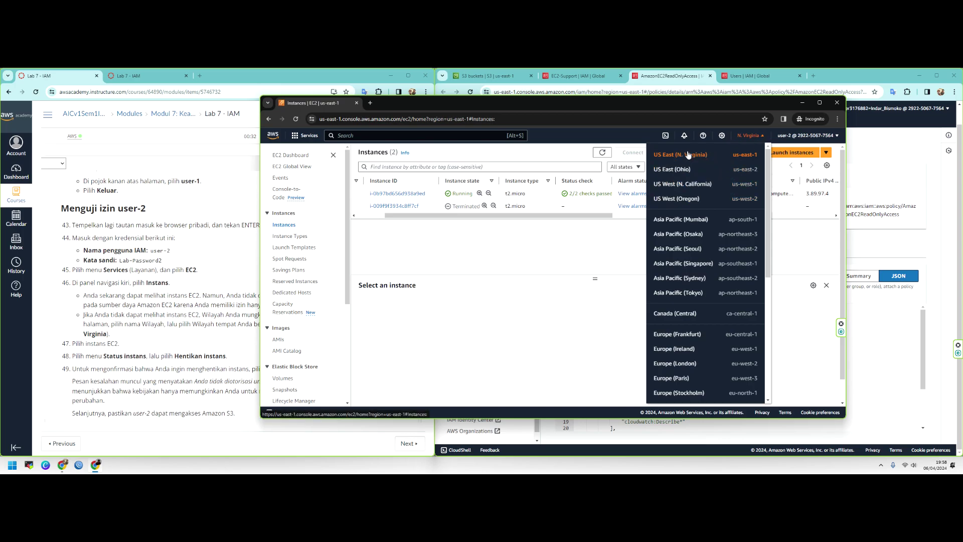
click(688, 170)
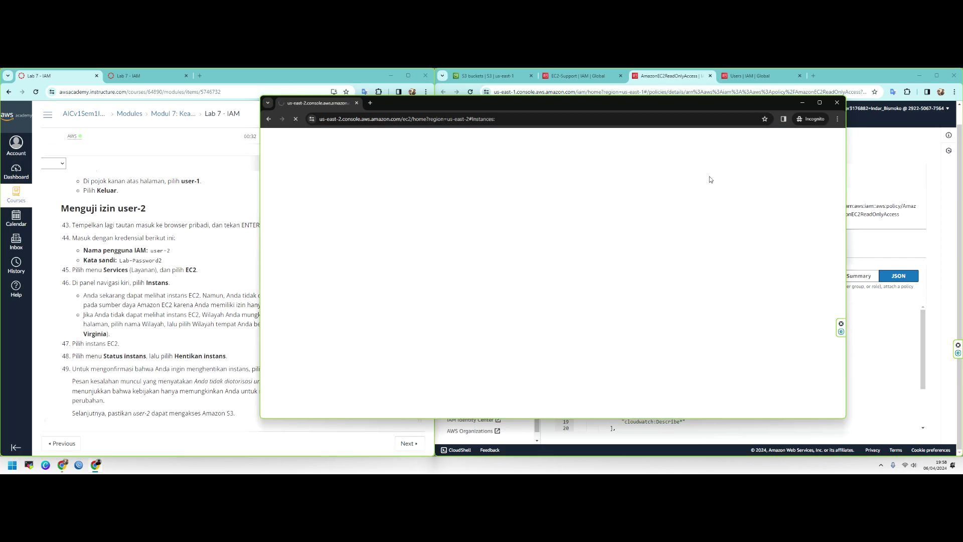
click(209, 321)
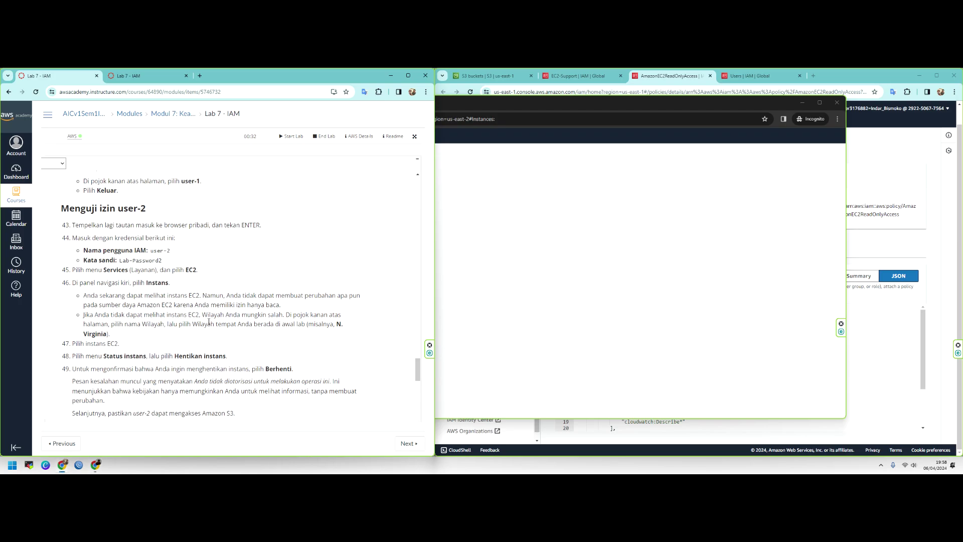
drag(106, 314, 299, 316)
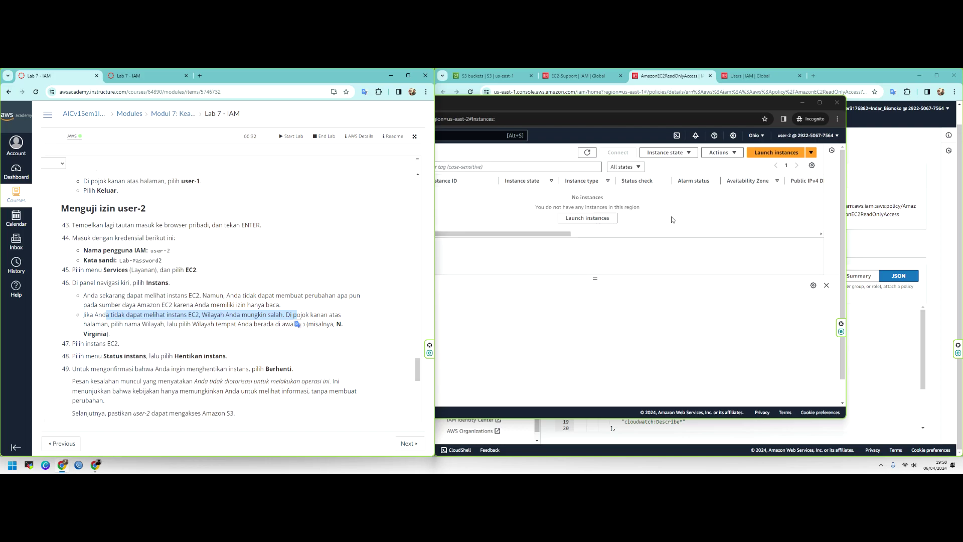
click(670, 213)
click(755, 136)
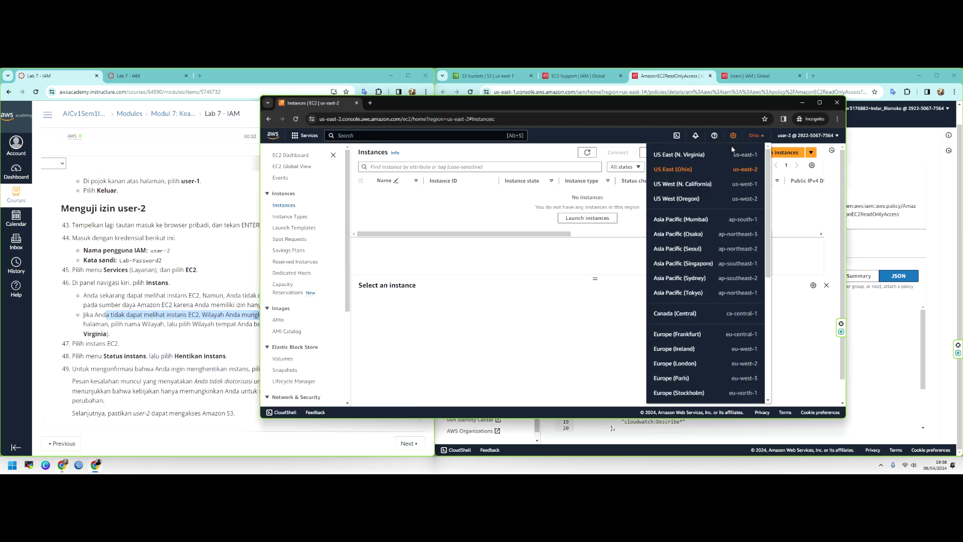
click(701, 157)
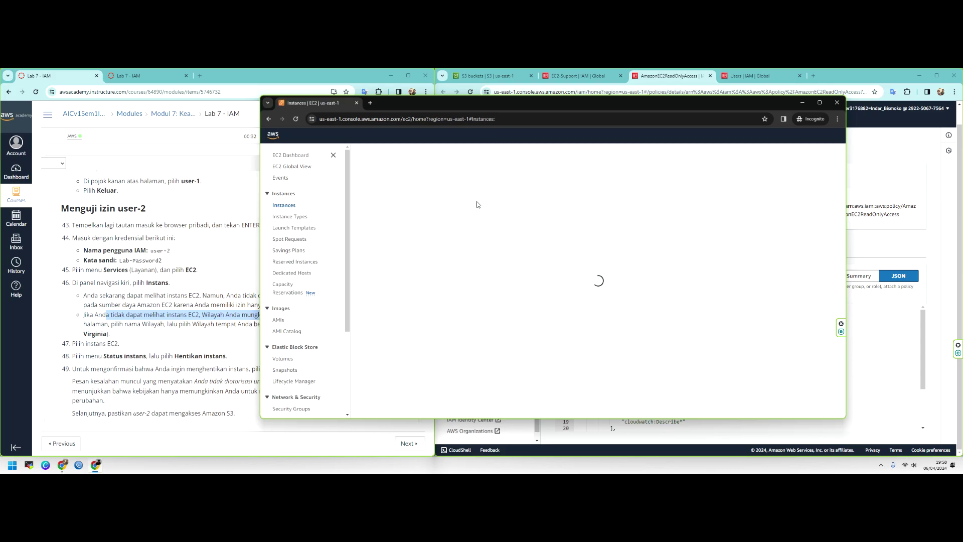
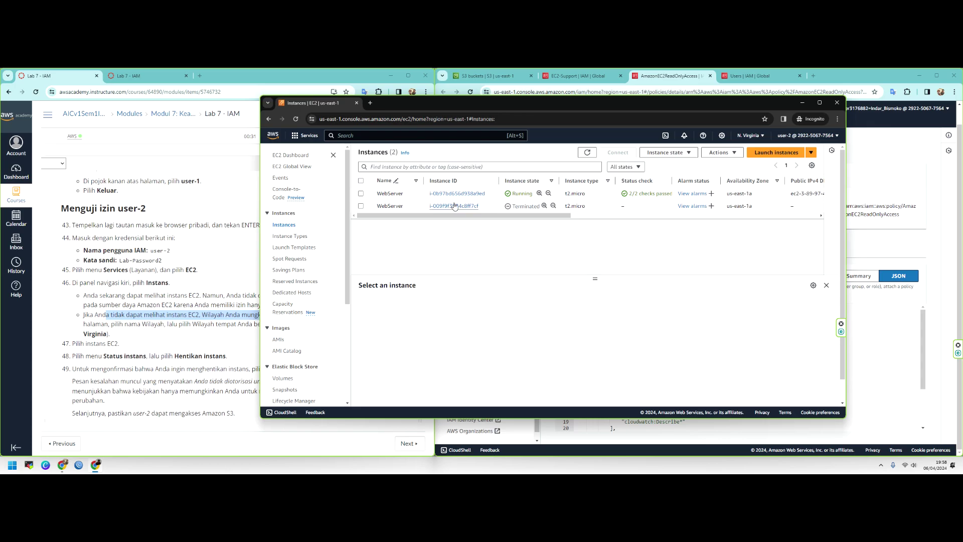
Select the running WebServer instance and show its available instance state options.
click(361, 194)
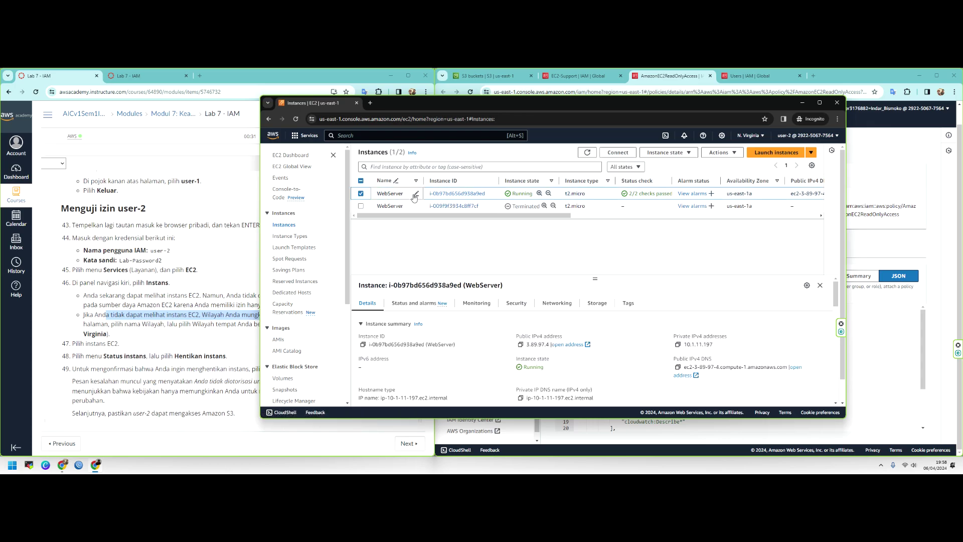
click(689, 155)
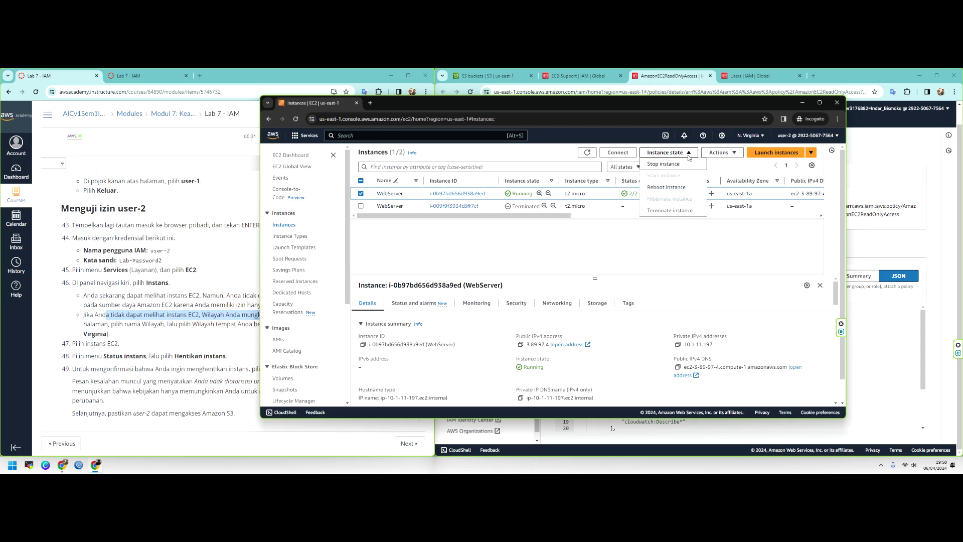
click(726, 153)
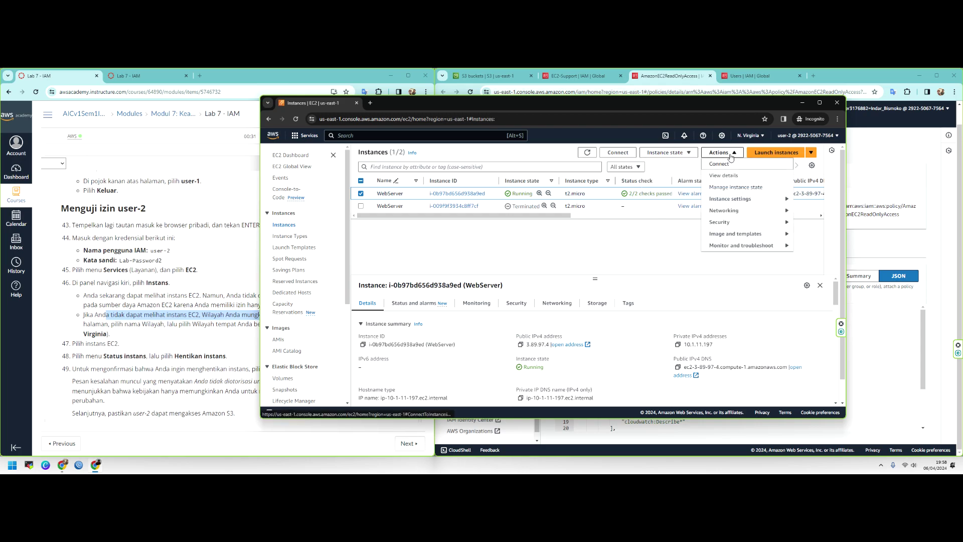
click(686, 154)
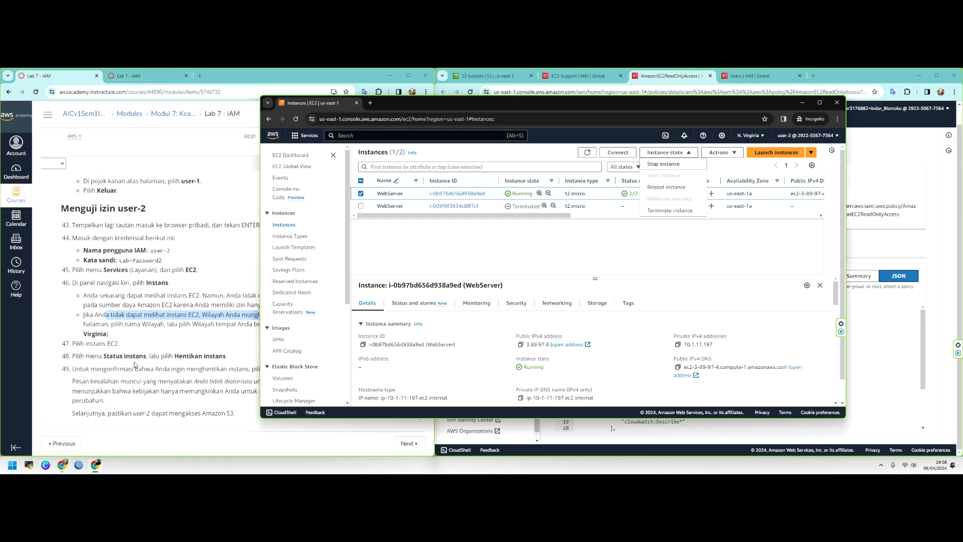
Check the stop-instance step in the English copy of the lab instructions and return to user-2's EC2 console.
click(146, 76)
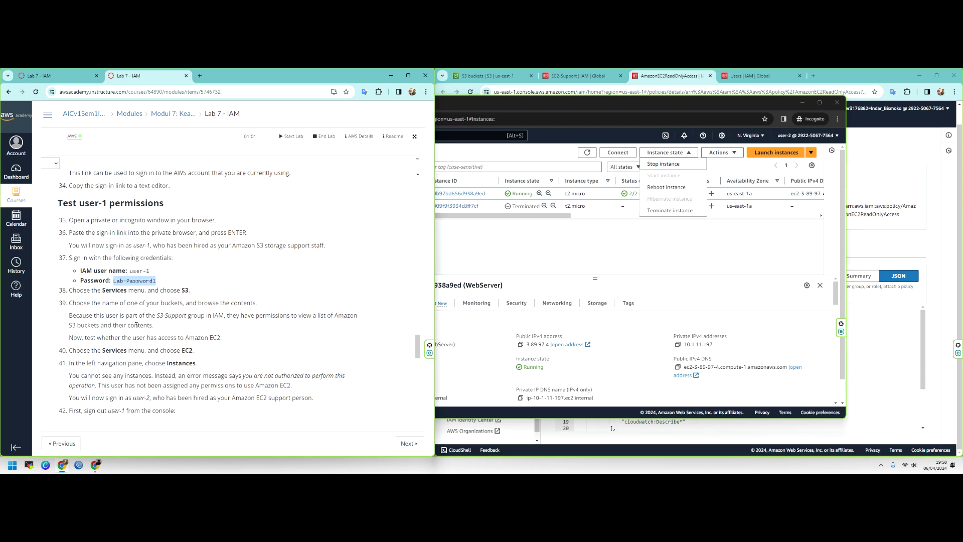
scroll(136, 325, down, 6)
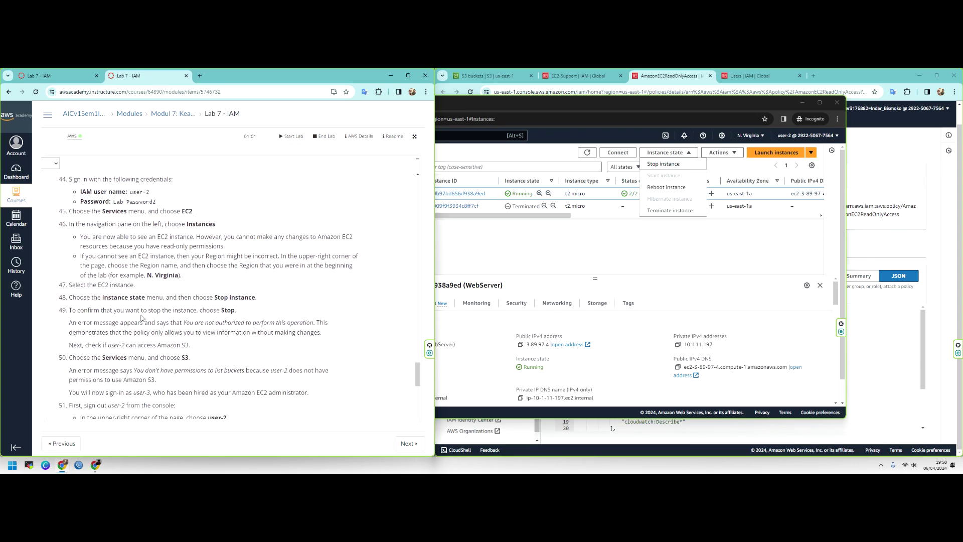
drag(139, 299, 157, 297)
click(647, 184)
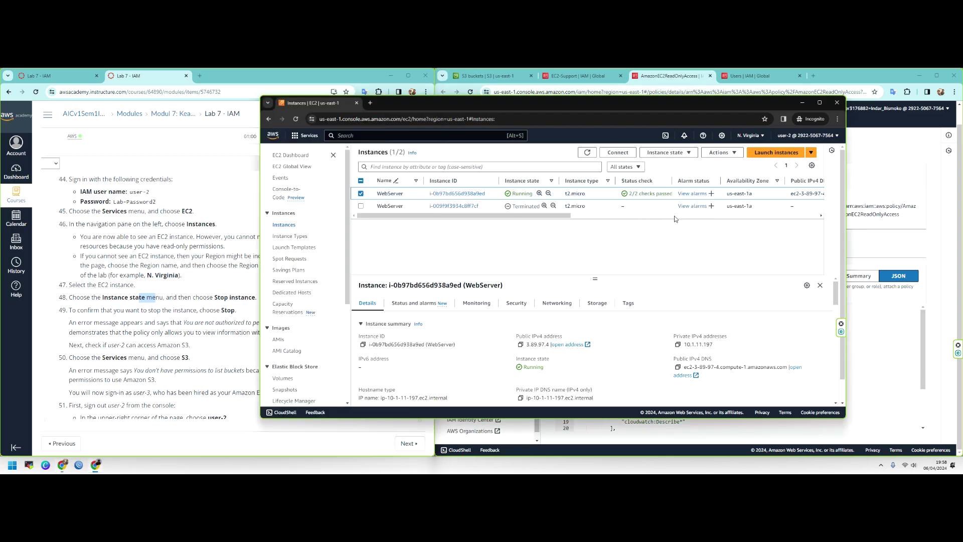
Try to stop the selected WebServer instance as user-2 and read the response.
click(671, 153)
click(665, 164)
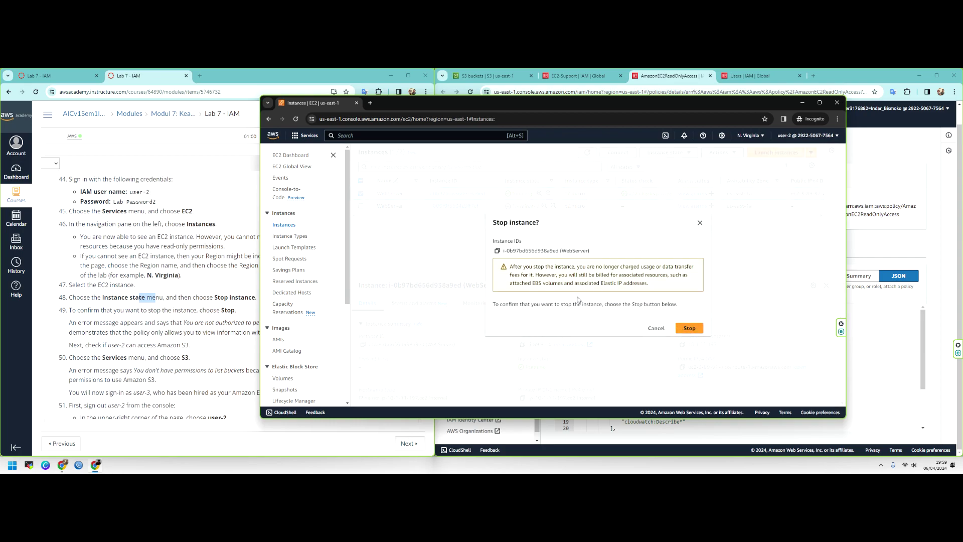
click(689, 327)
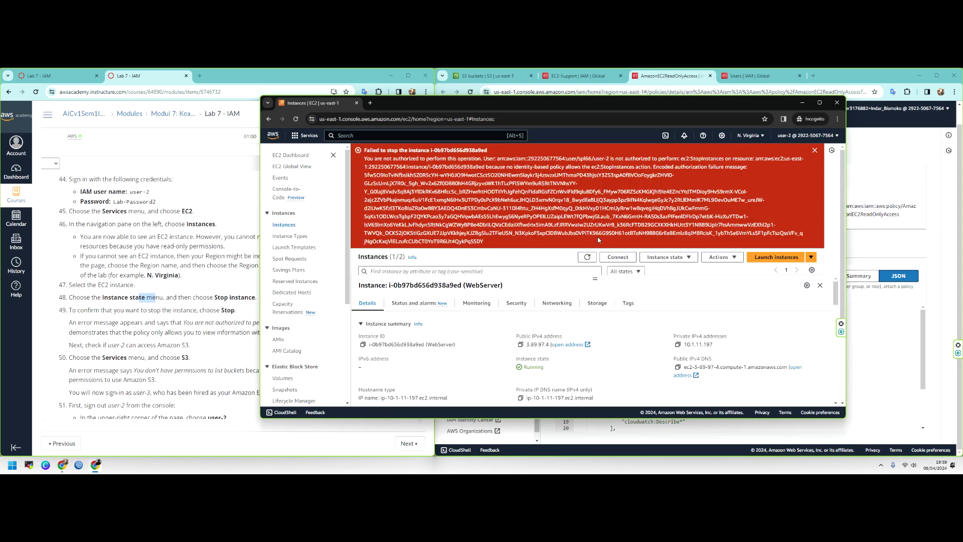
drag(364, 159, 483, 159)
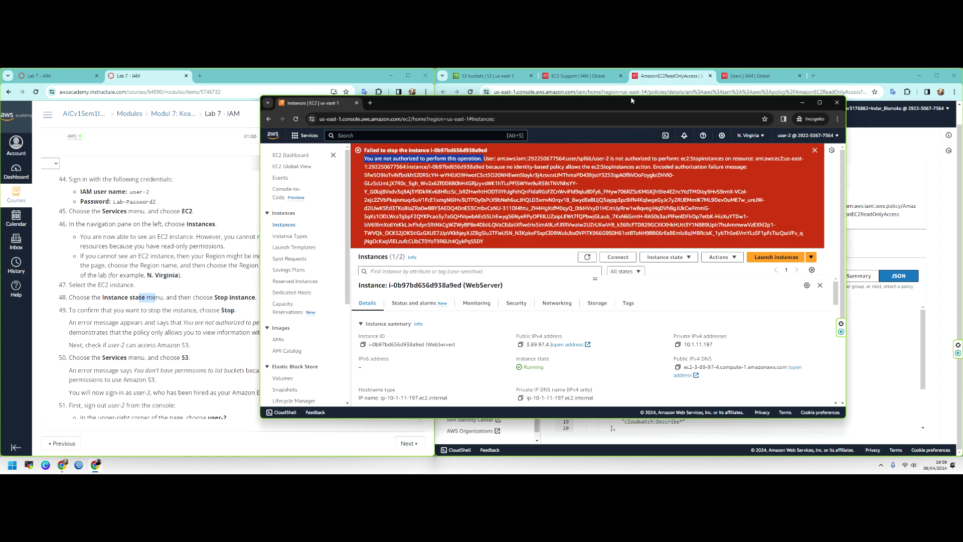
Move the incognito window aside and examine the ec2 Describe action in the AmazonEC2ReadOnlyAccess policy JSON.
drag(630, 96, 581, 98)
click(738, 76)
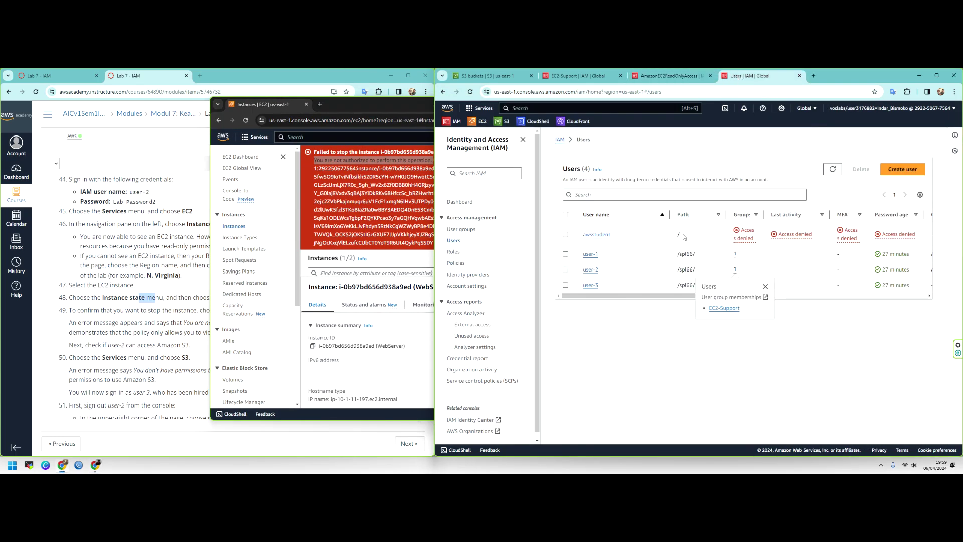
click(671, 76)
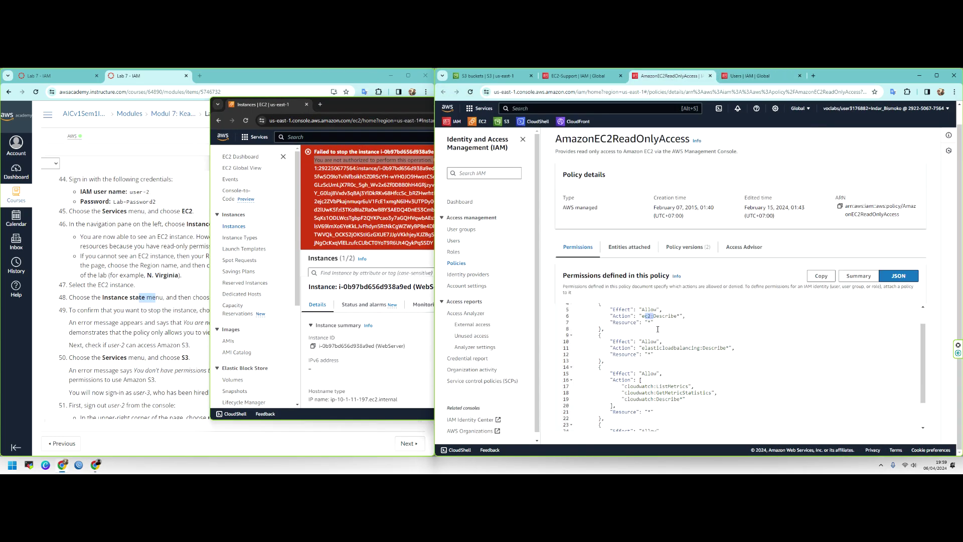
drag(654, 317, 676, 317)
scroll(695, 371, up, 2)
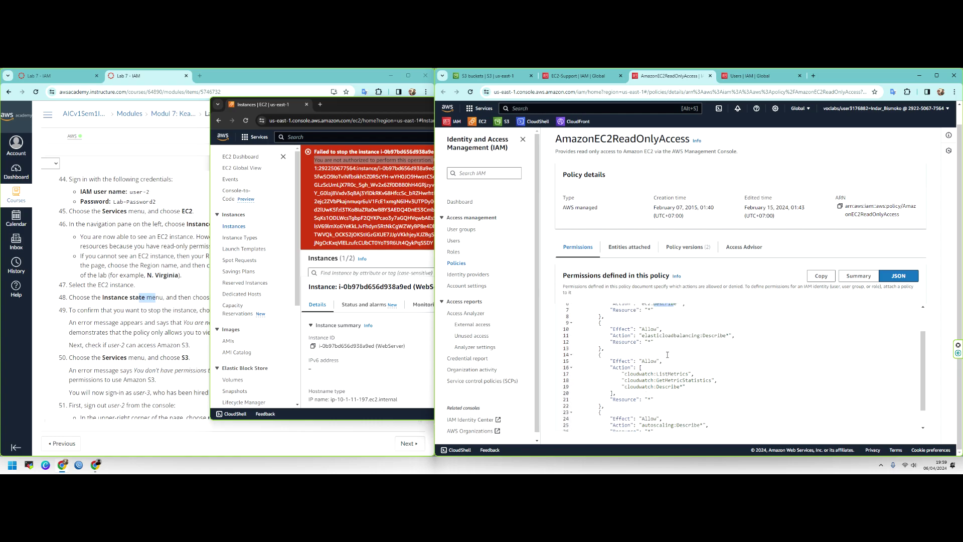
Dismiss the stop notification in user-2's EC2 console and advance the lab instructions to the S3 access test.
click(379, 151)
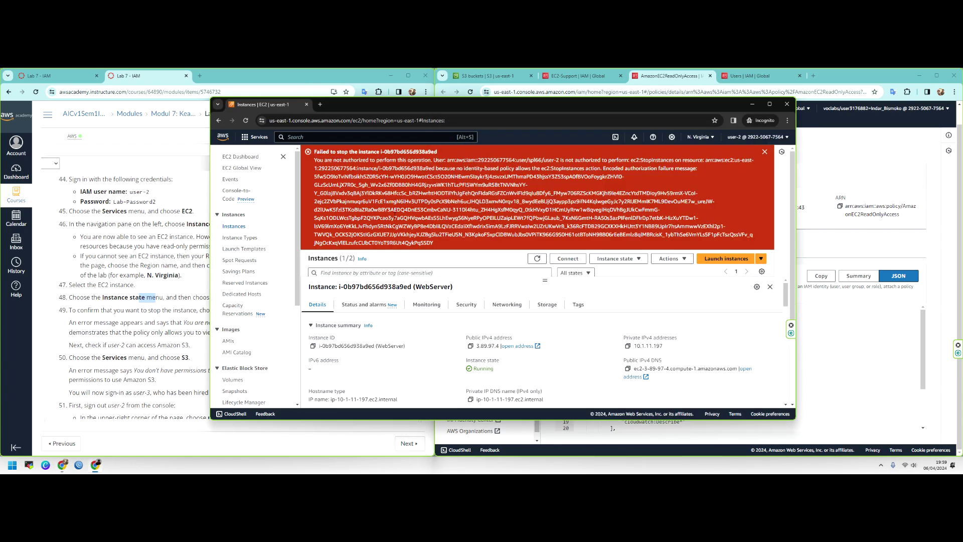
click(766, 151)
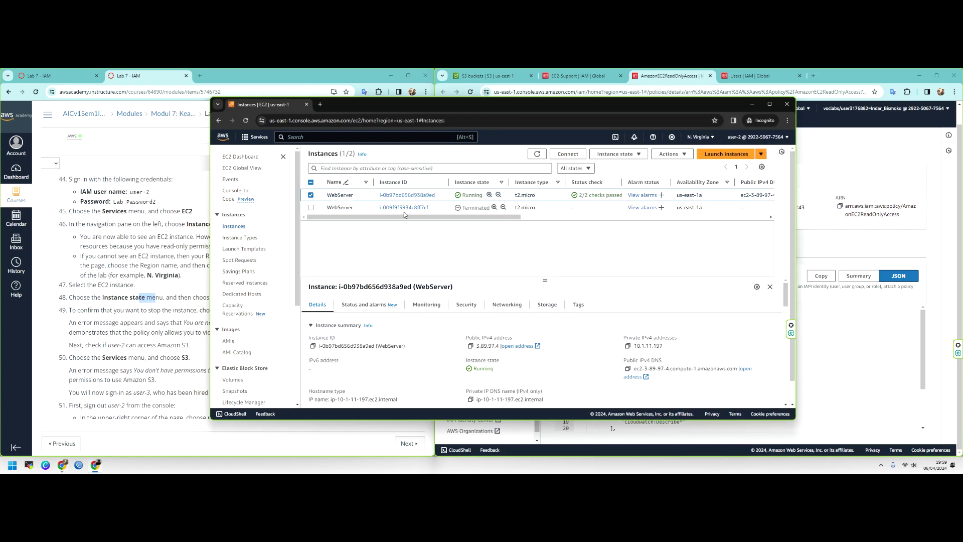
click(142, 285)
scroll(157, 313, down, 2)
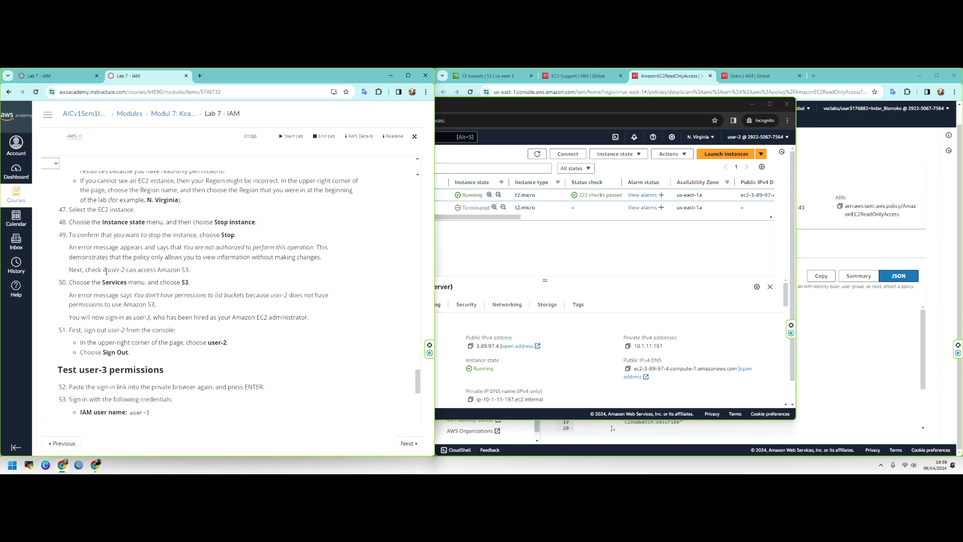
Open the S3 Buckets page as user-2 to test its access to Amazon S3.
click(545, 241)
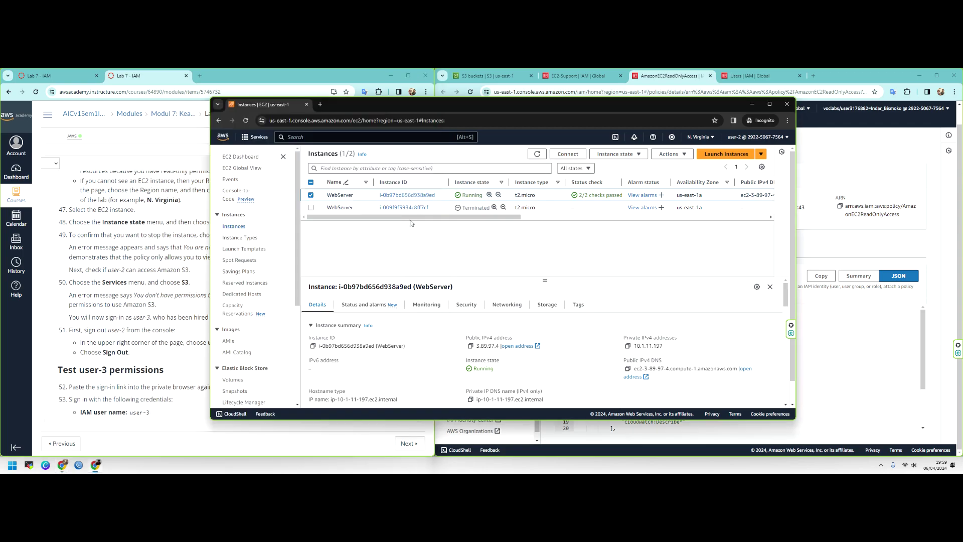
click(258, 138)
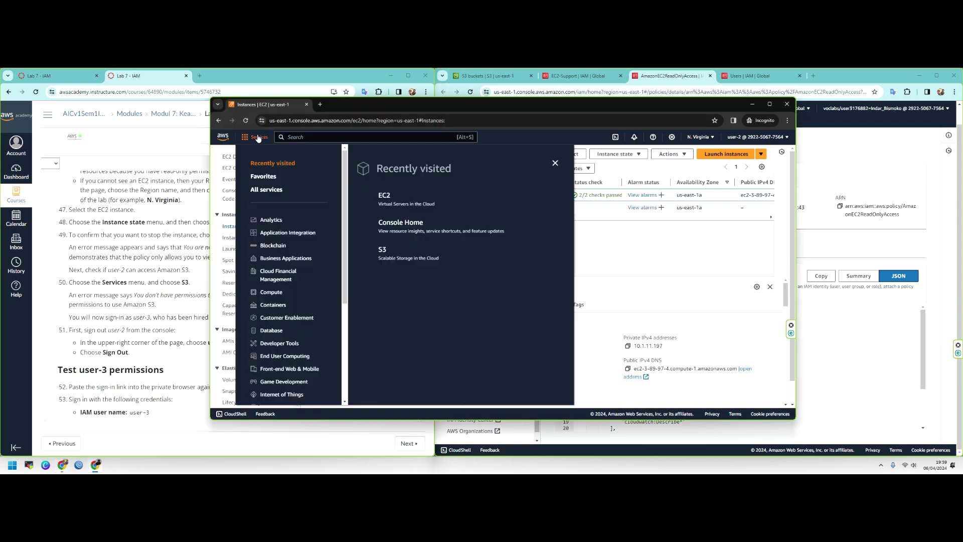
click(407, 253)
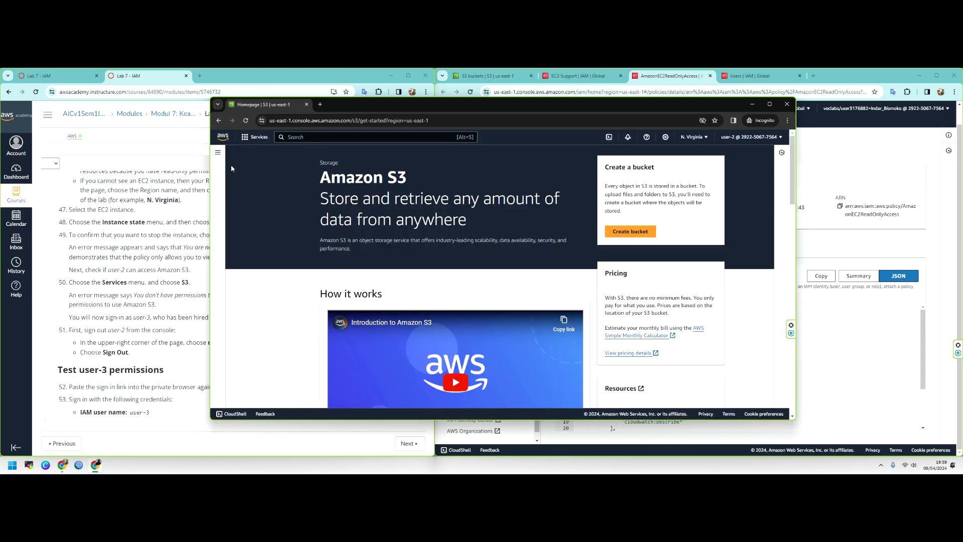
click(218, 152)
click(232, 180)
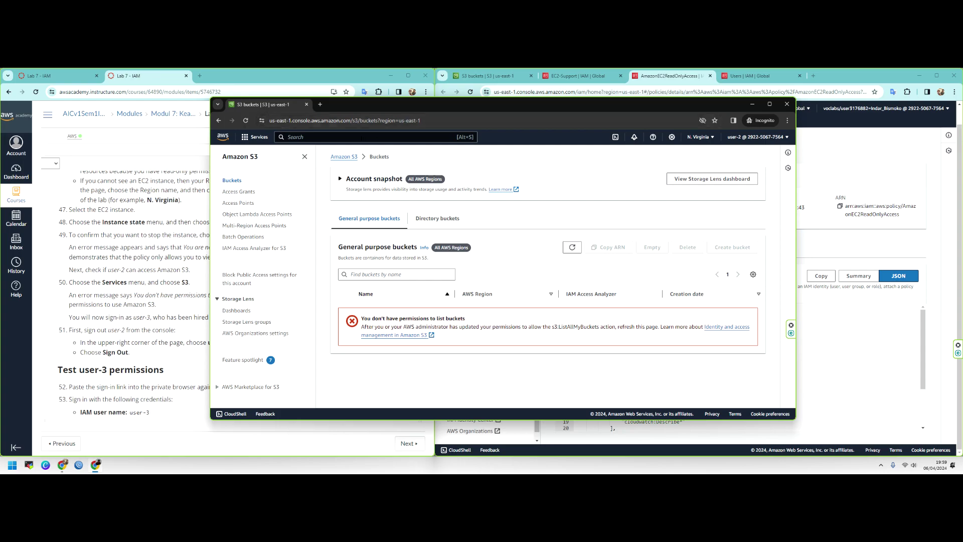
Sign user-2 out of the AWS console and advance the lab instructions to the user-3 permissions test.
click(141, 278)
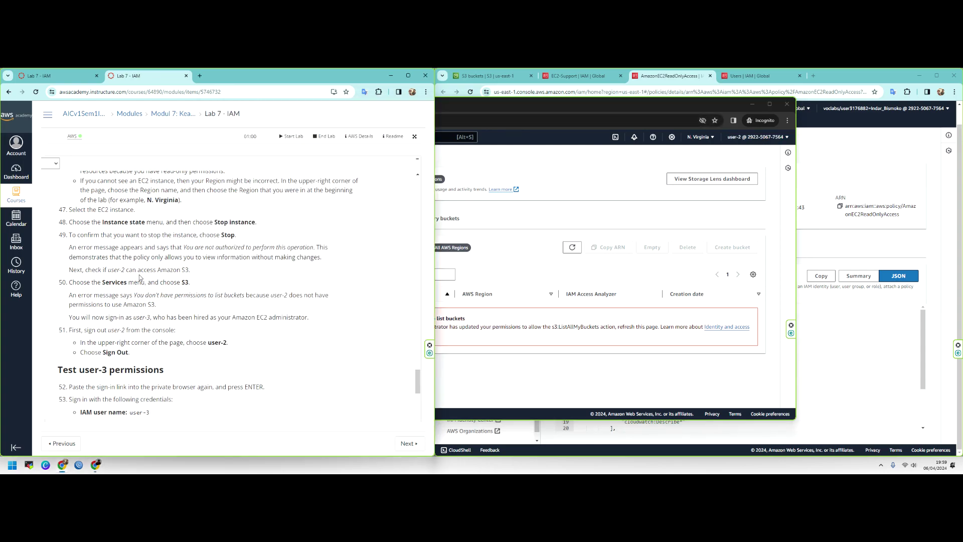
click(758, 137)
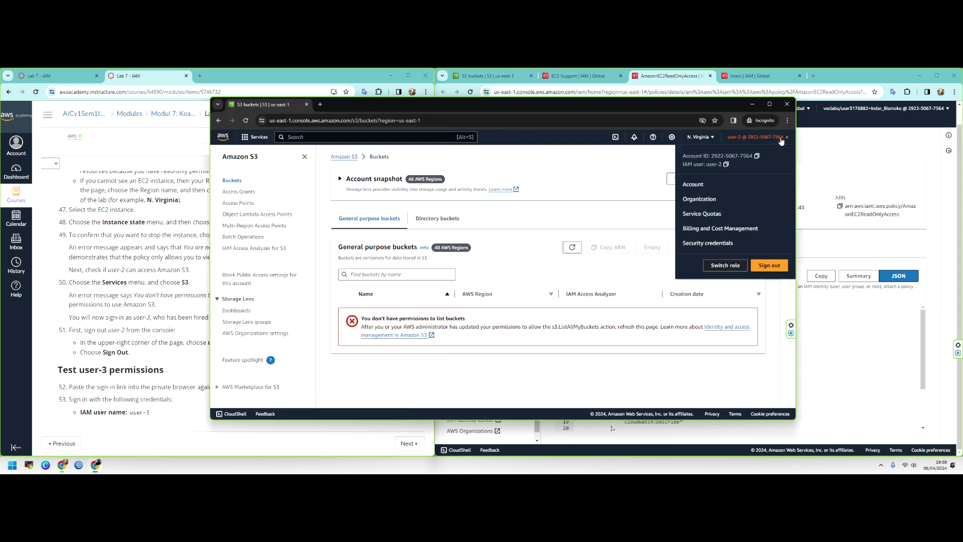
click(769, 265)
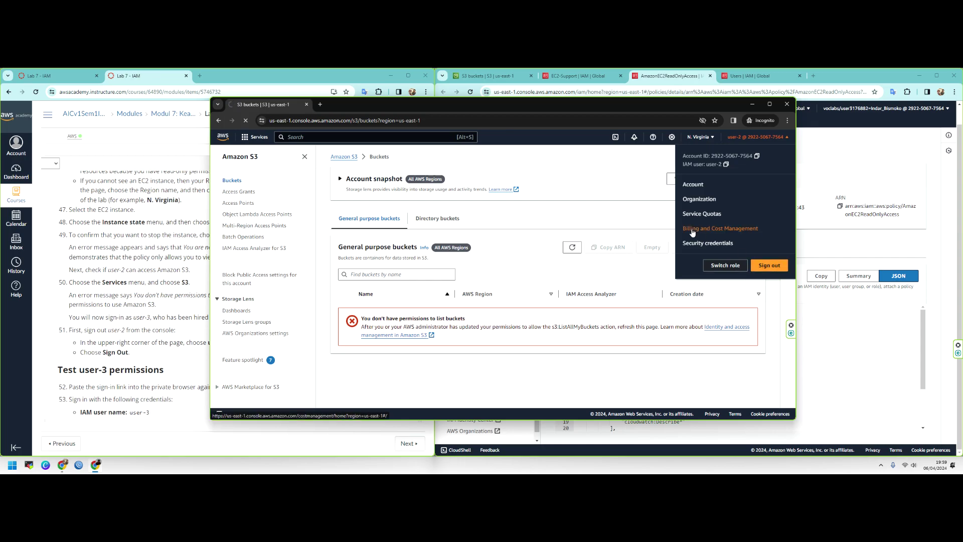
click(114, 302)
scroll(114, 304, down, 3)
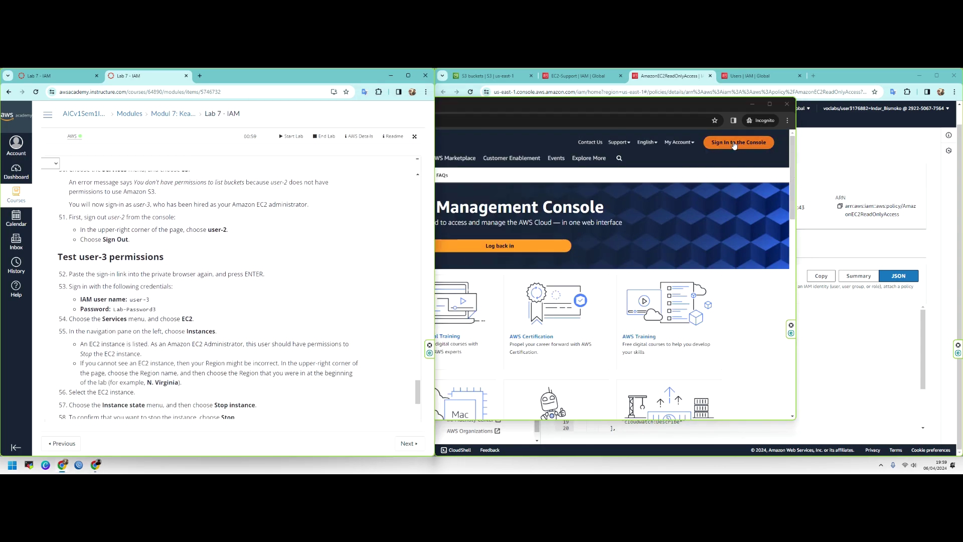
Open the IAM Dashboard in the main browser, close the Users page and copy the sign-in URL for IAM users.
click(694, 121)
click(830, 152)
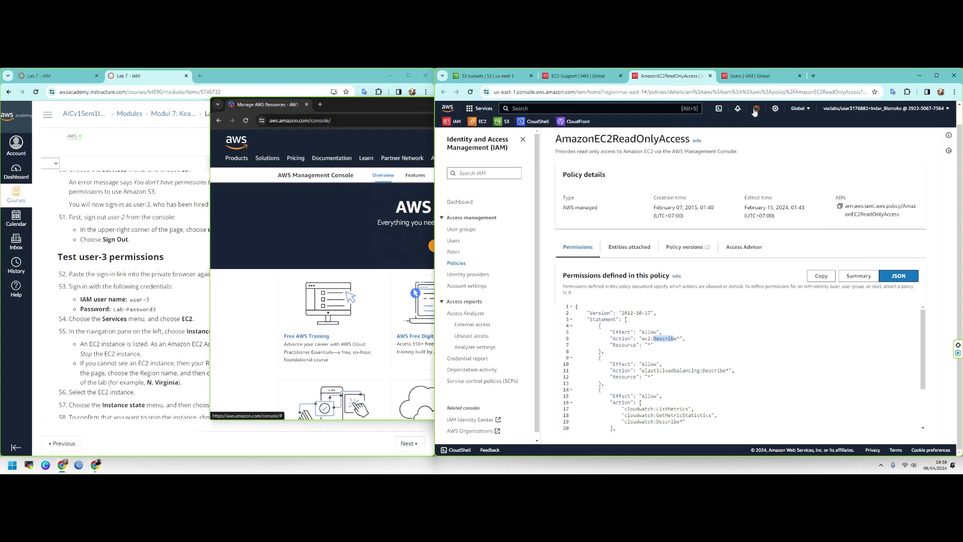
click(592, 74)
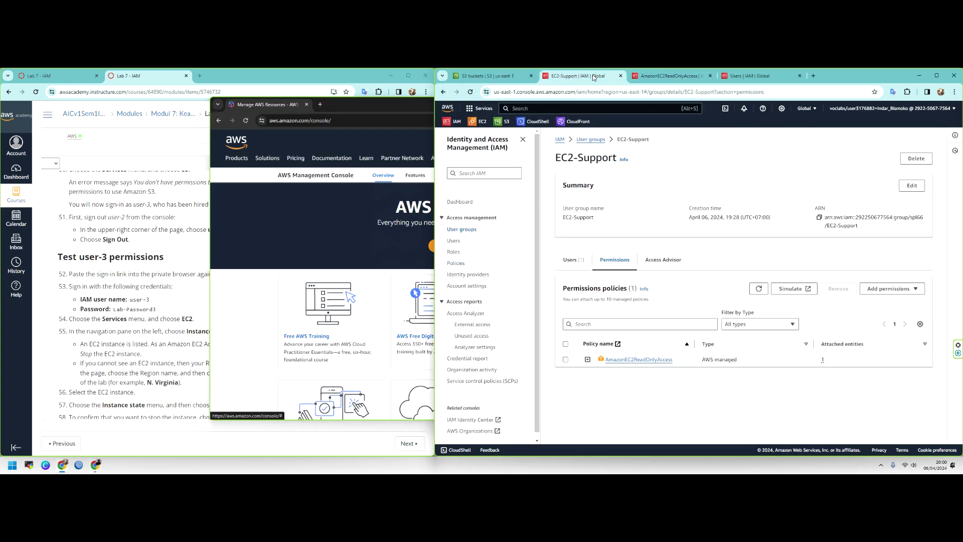
click(670, 75)
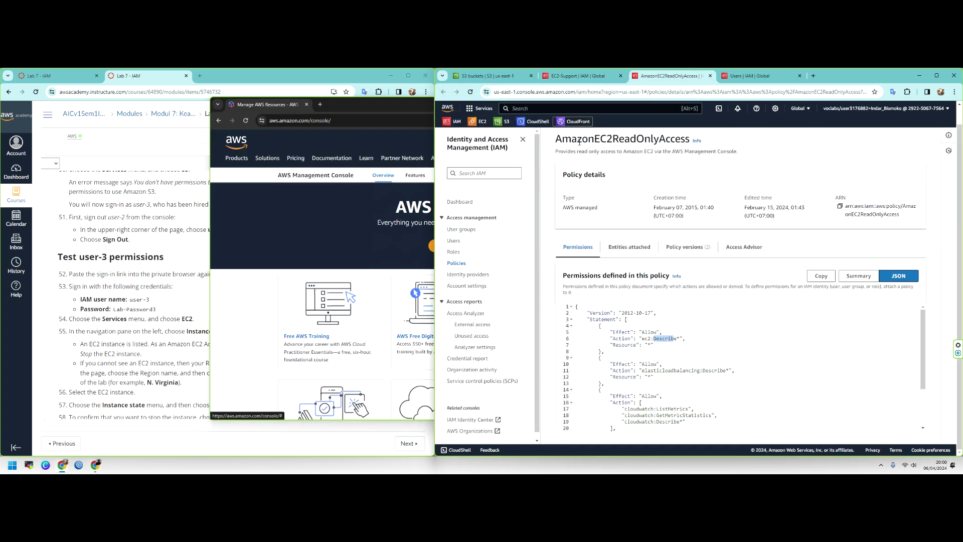
click(462, 123)
click(795, 77)
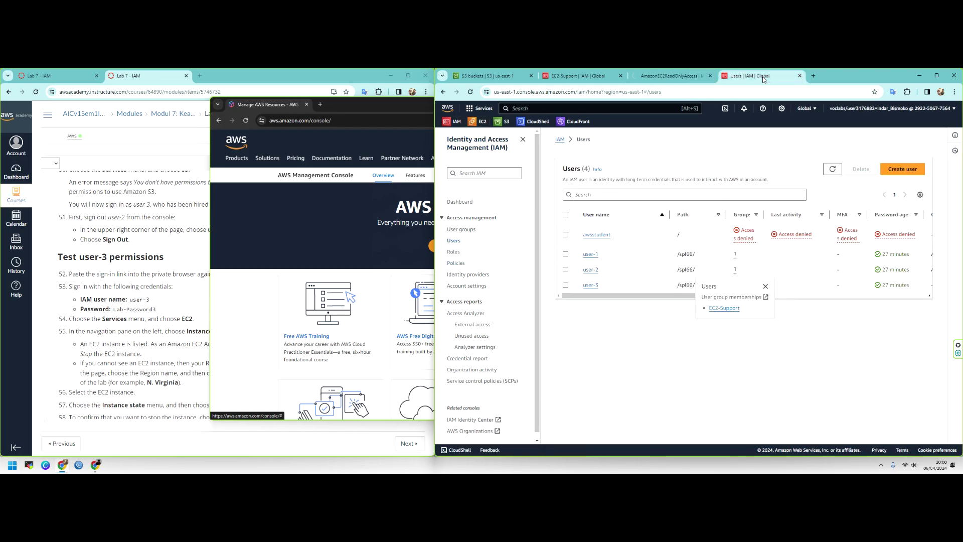
click(800, 77)
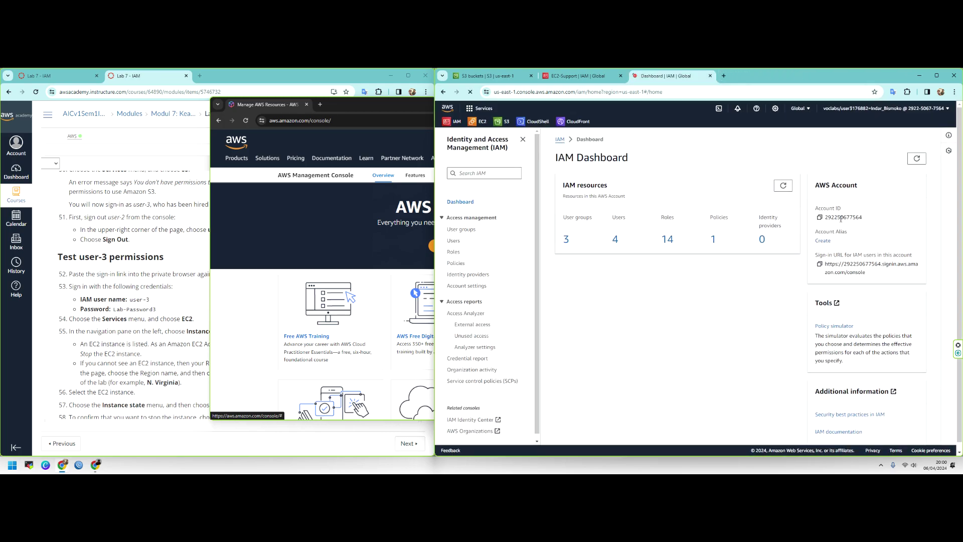
click(820, 264)
Load the copied IAM sign-in URL in the incognito window.
click(352, 121)
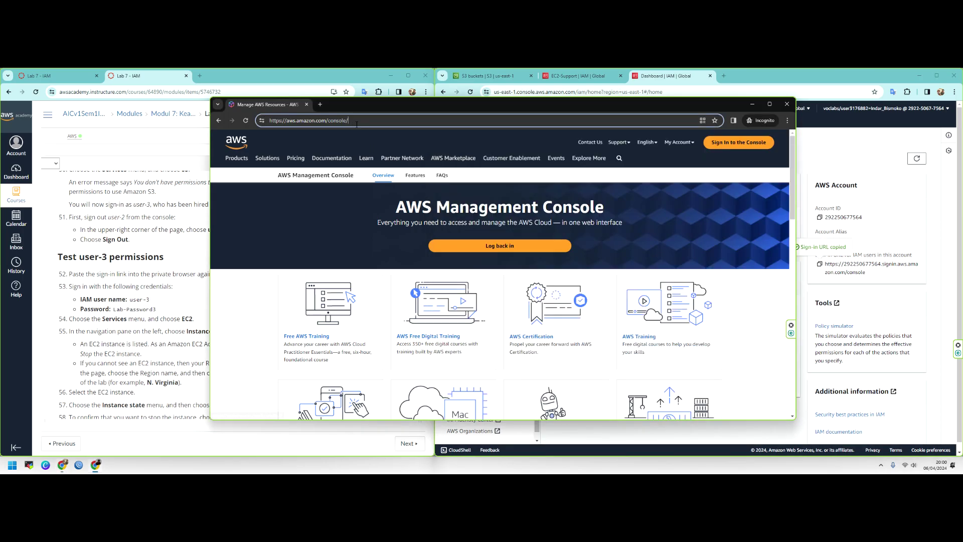
click(373, 121)
key(ctrl+v)
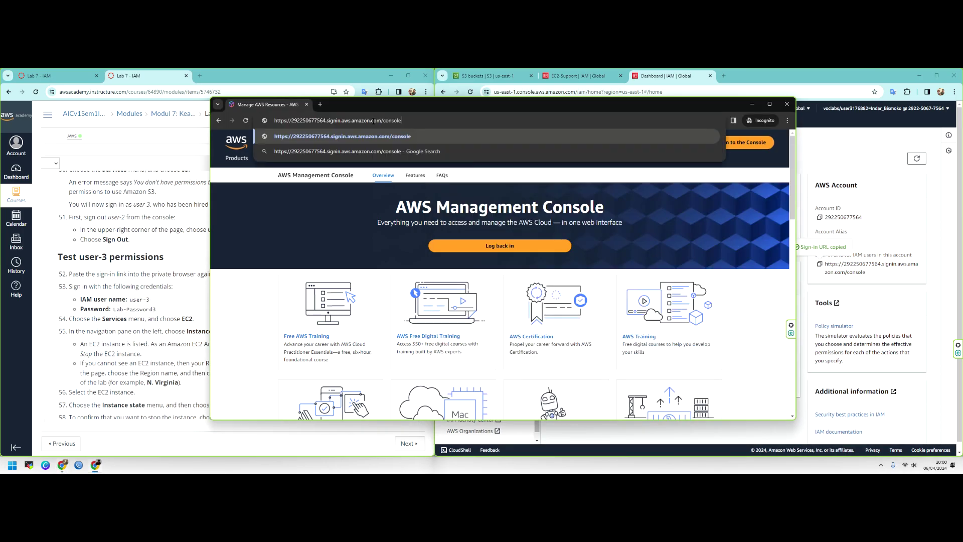
key(Return)
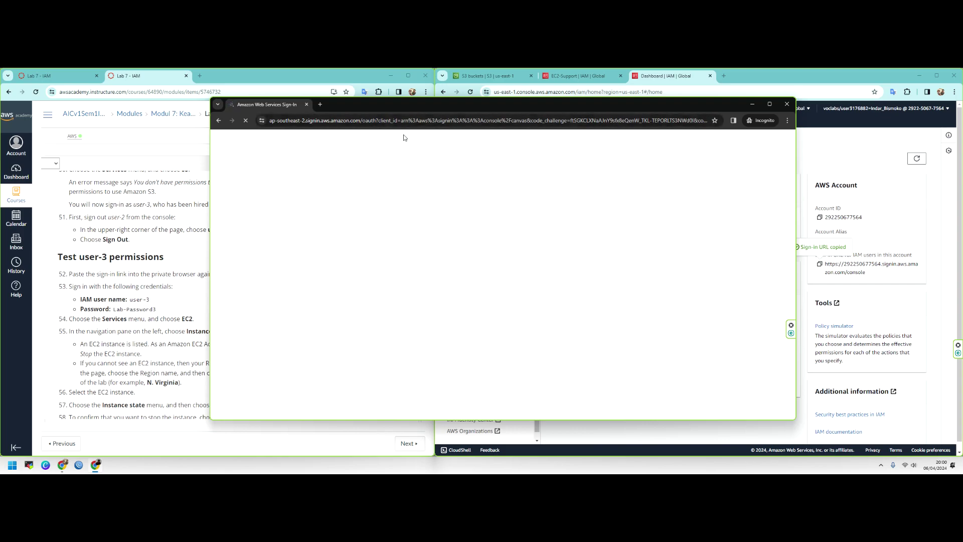
double_click(375, 211)
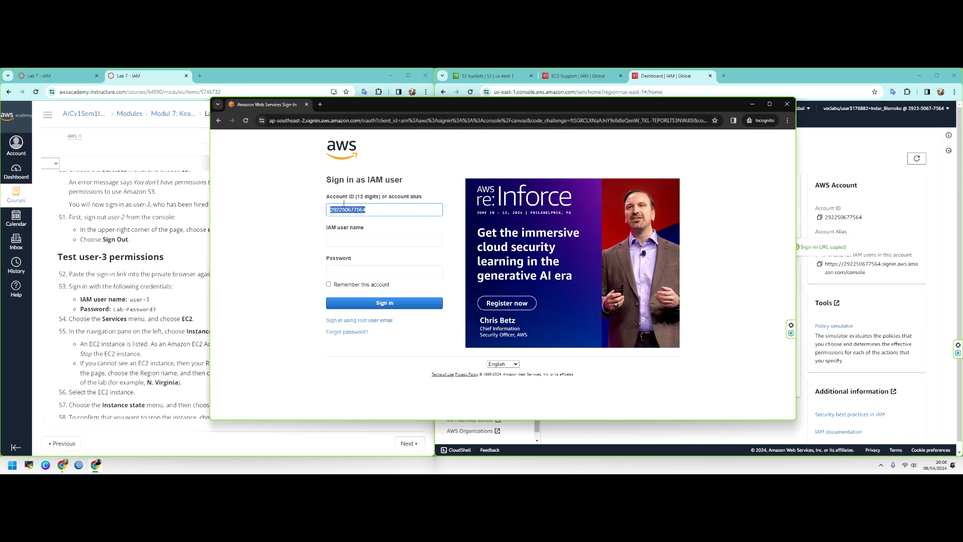
Copy the IAM user name user-3 from the lab instructions into the sign-in form.
click(142, 302)
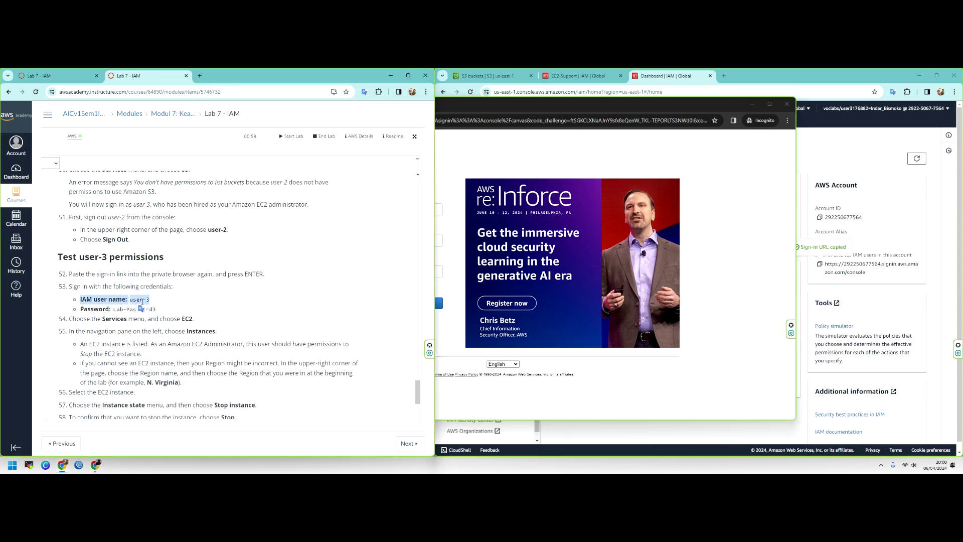
drag(131, 300, 157, 300)
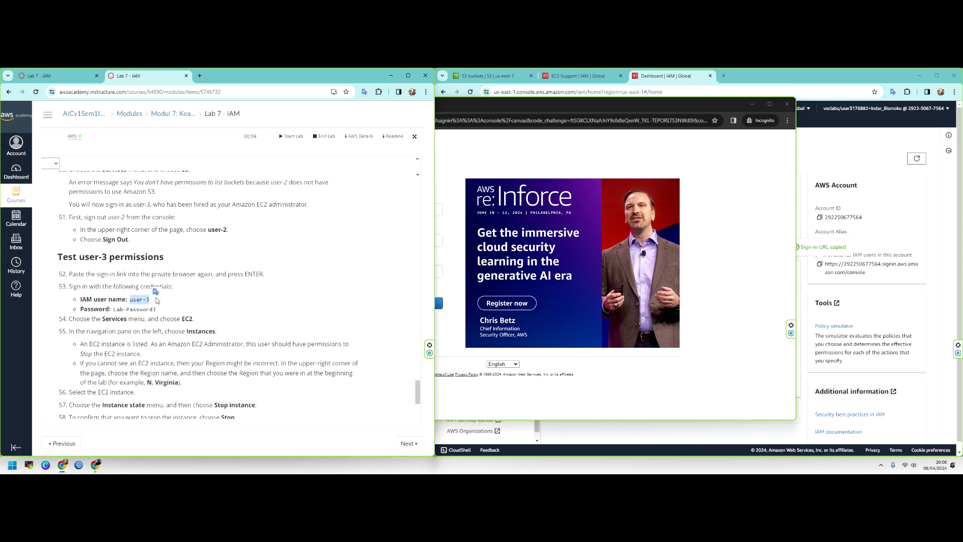
click(455, 155)
click(384, 240)
key(ctrl+v)
Copy user-3's password from the lab instructions into the password field and sign in.
click(118, 310)
drag(112, 310, 156, 310)
right_click(157, 310)
click(184, 325)
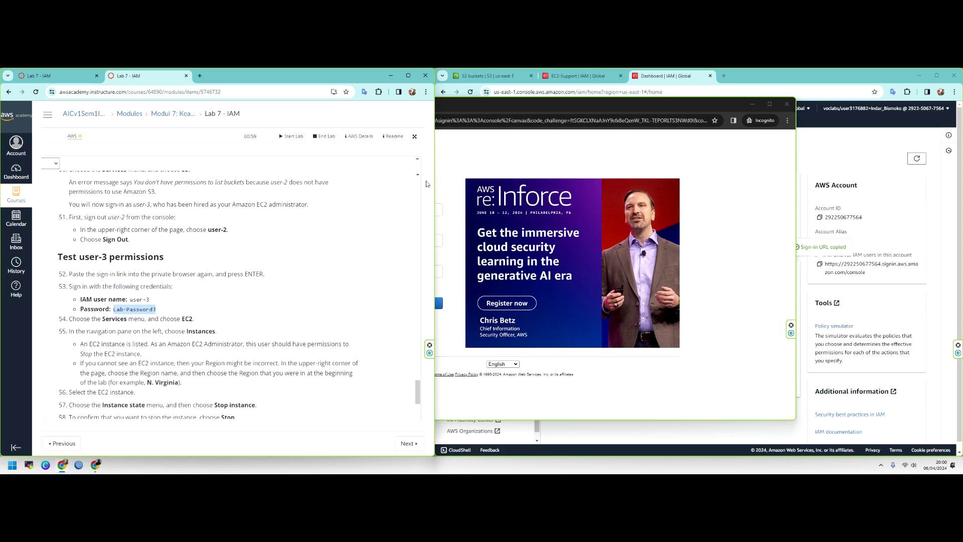
click(483, 153)
click(335, 271)
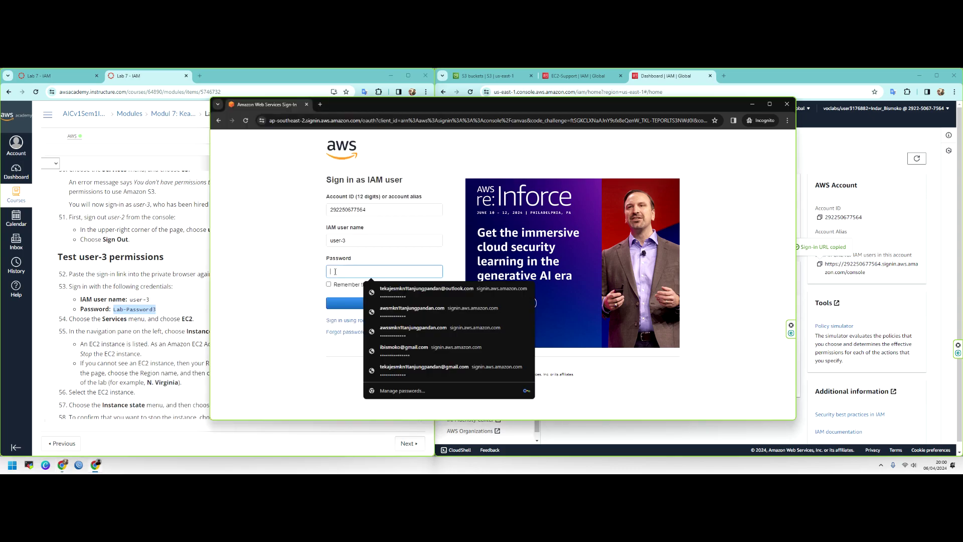
key(ctrl+v)
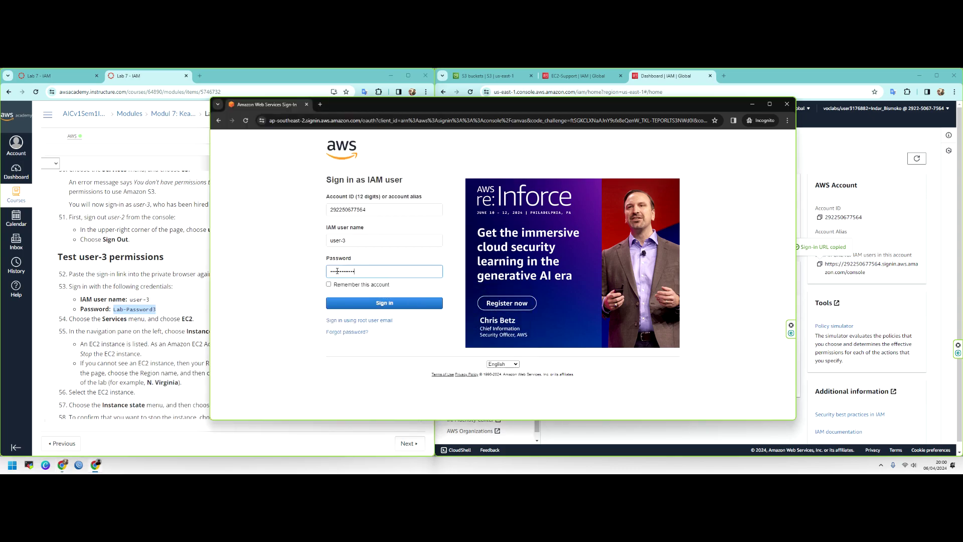
click(396, 303)
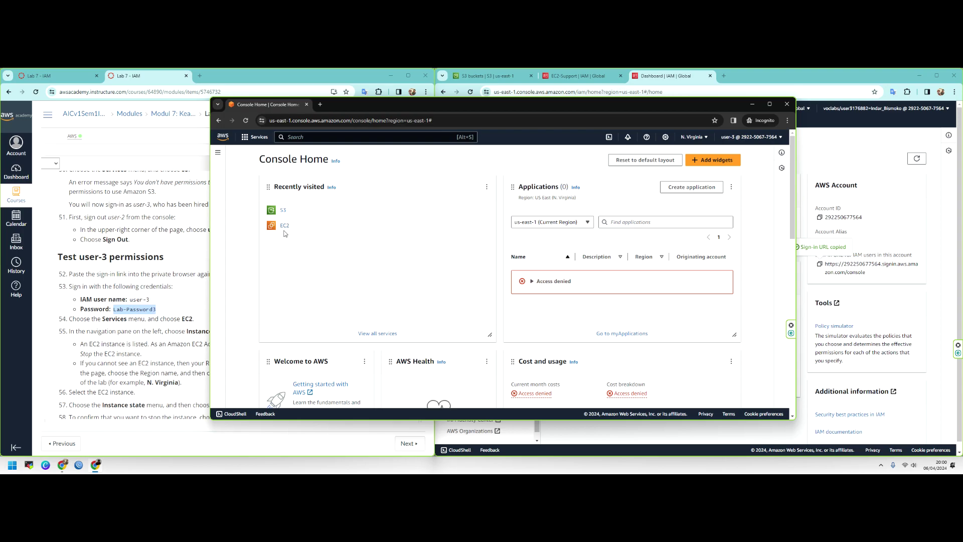
Open user-3's EC2-Admin group from the IAM Users list and examine the allowed actions in the EC2-Admin-Policy JSON.
click(722, 74)
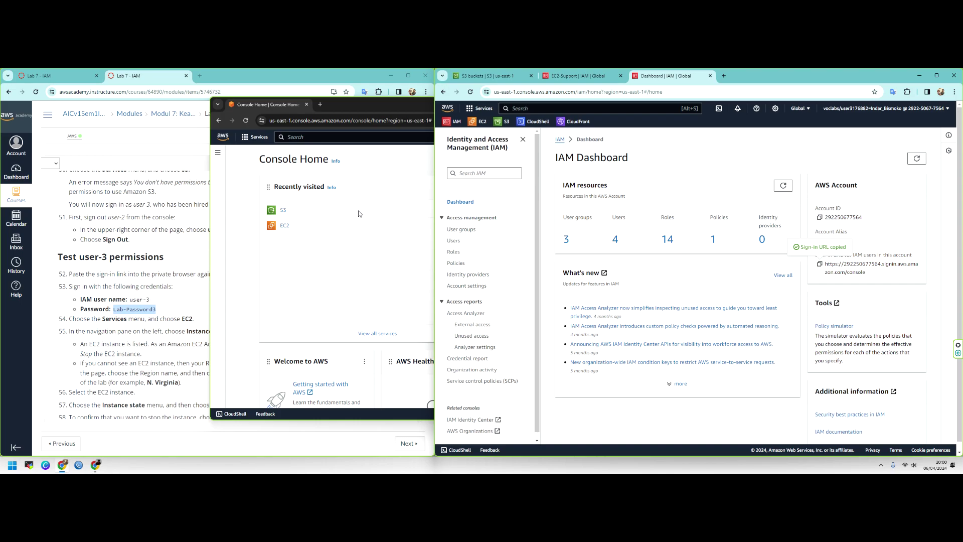
click(570, 76)
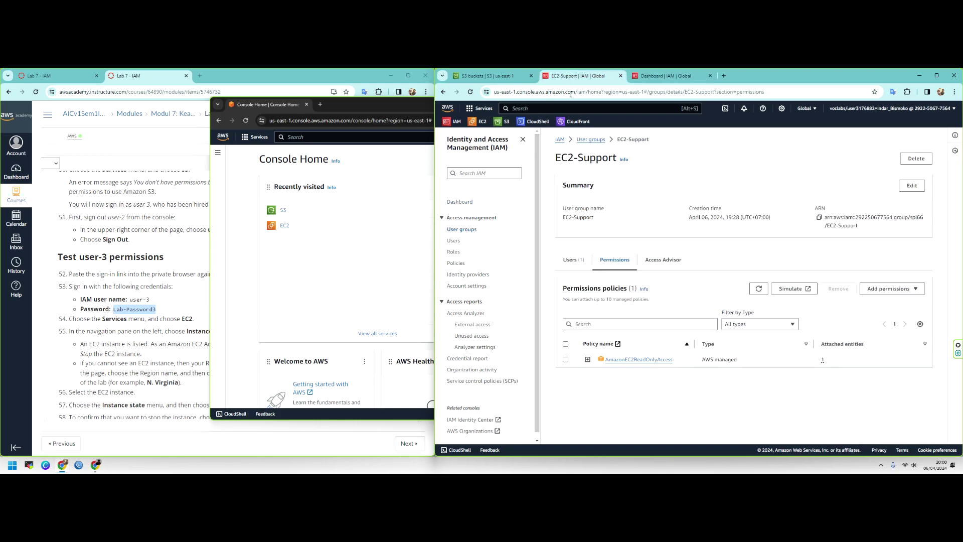
click(453, 241)
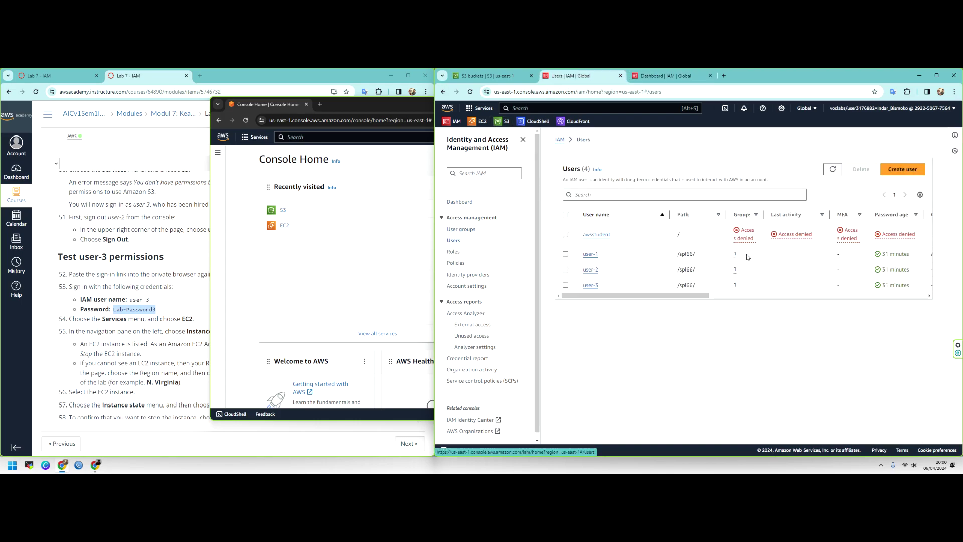
mouse_move(737, 288)
click(733, 327)
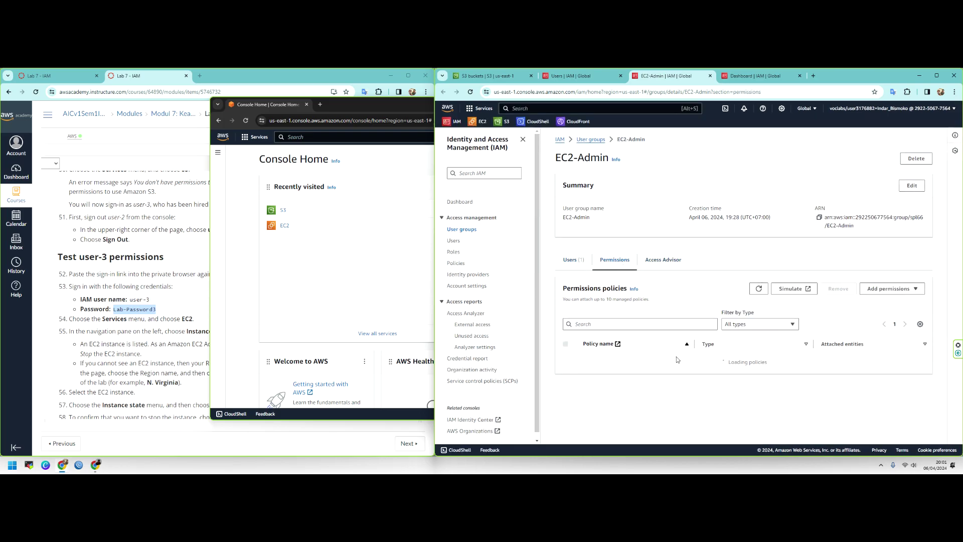
click(643, 363)
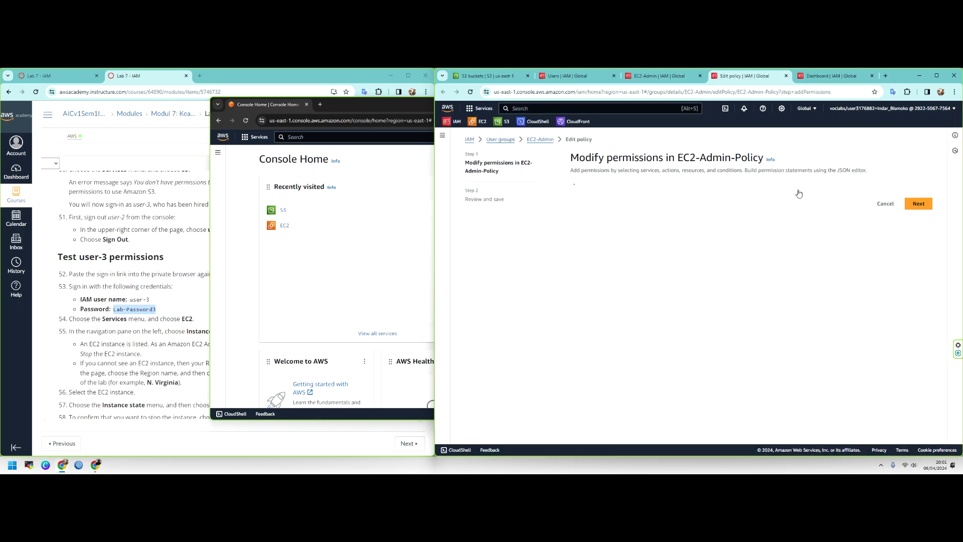
click(662, 263)
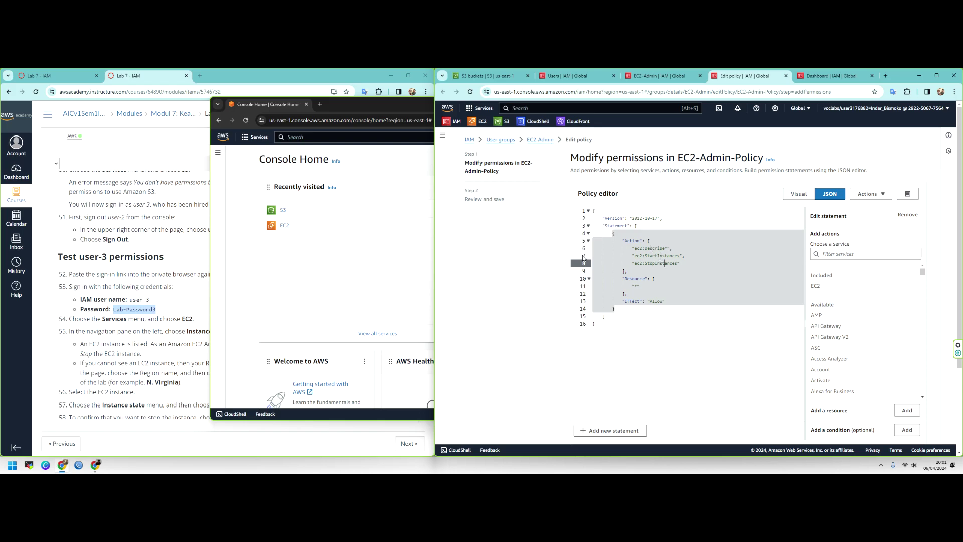
Open EC2 as user-3, check the instance steps in the Indonesian lab instructions and list the EC2 instances.
click(366, 270)
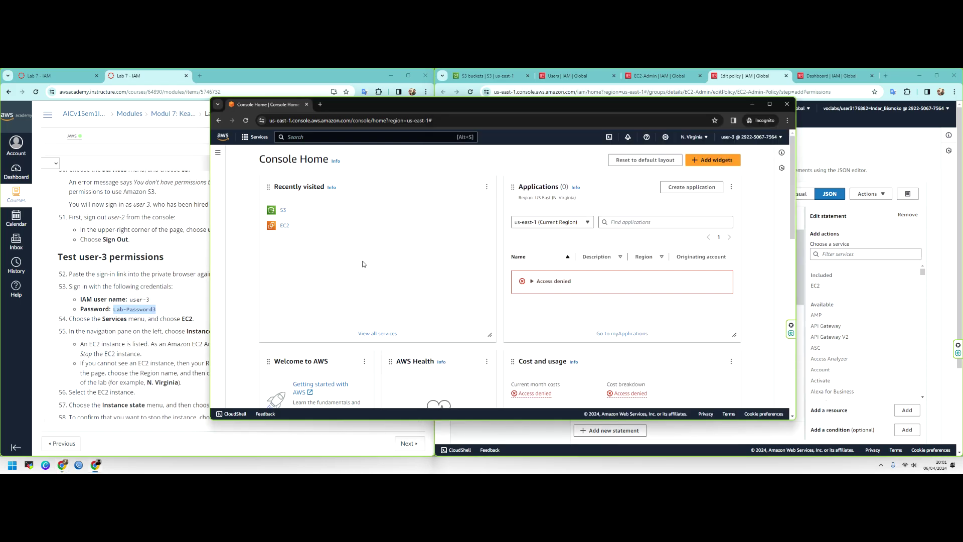
click(286, 229)
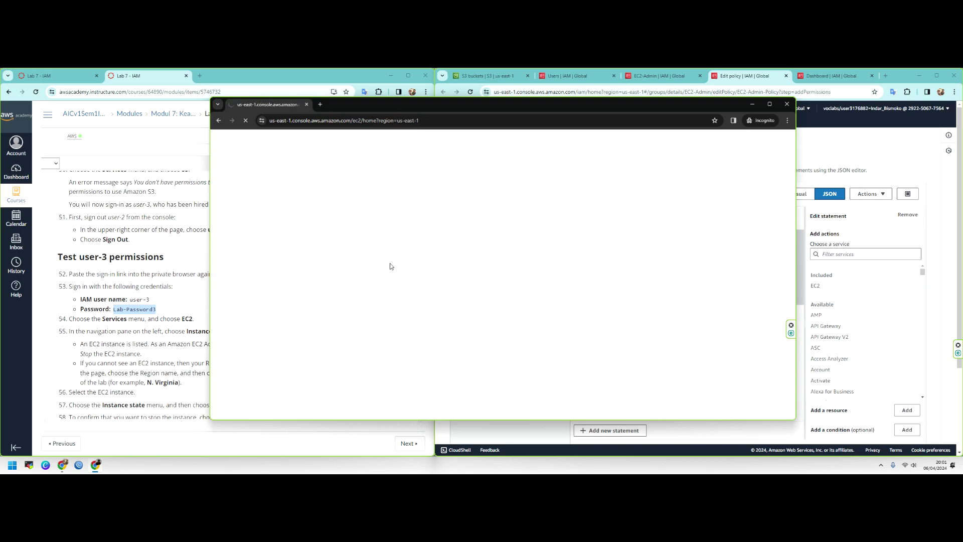
click(153, 331)
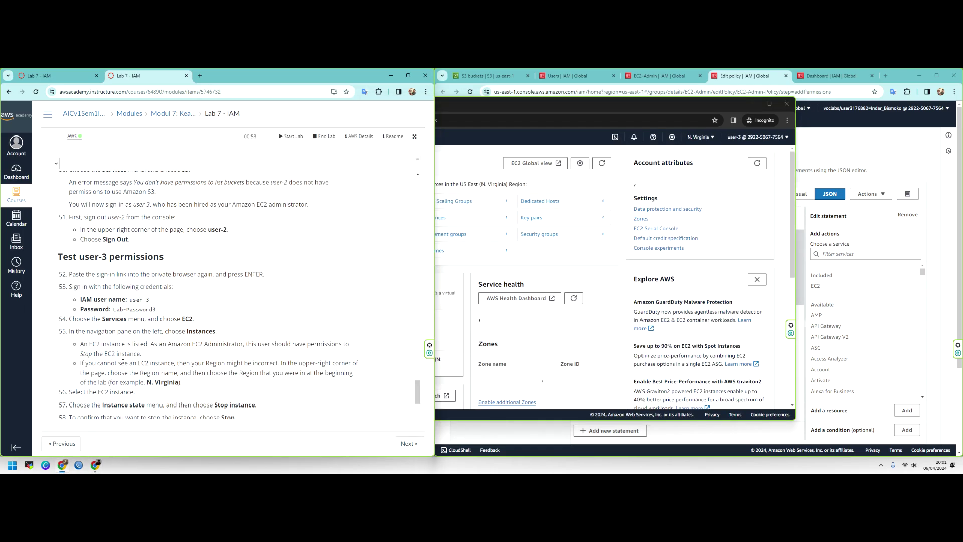
key(ctrl+shift+Tab)
scroll(161, 285, down, 5)
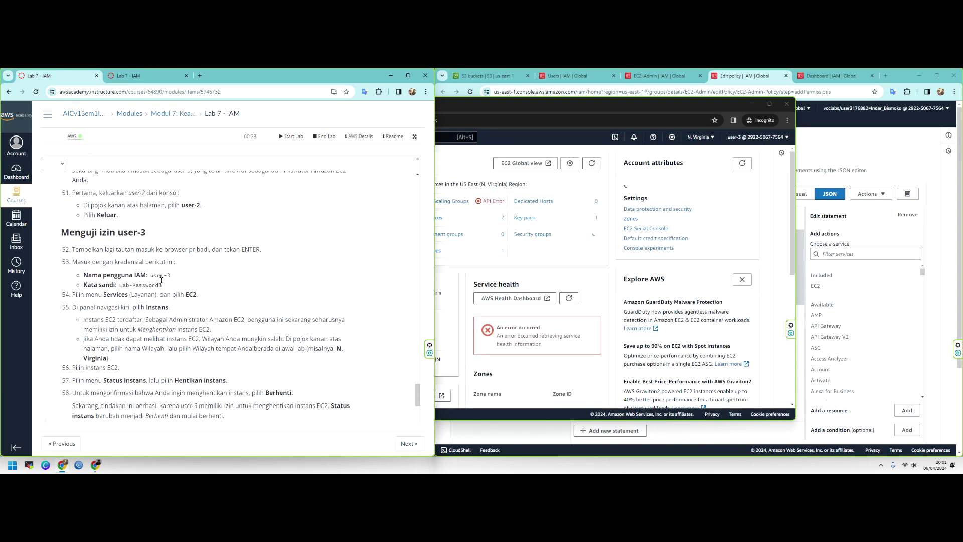
drag(114, 309, 208, 311)
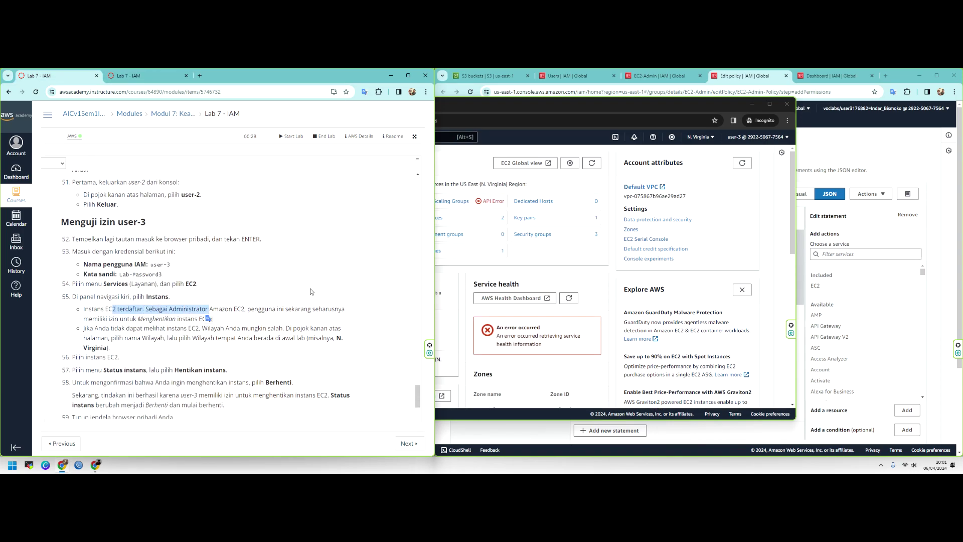
click(551, 257)
click(234, 227)
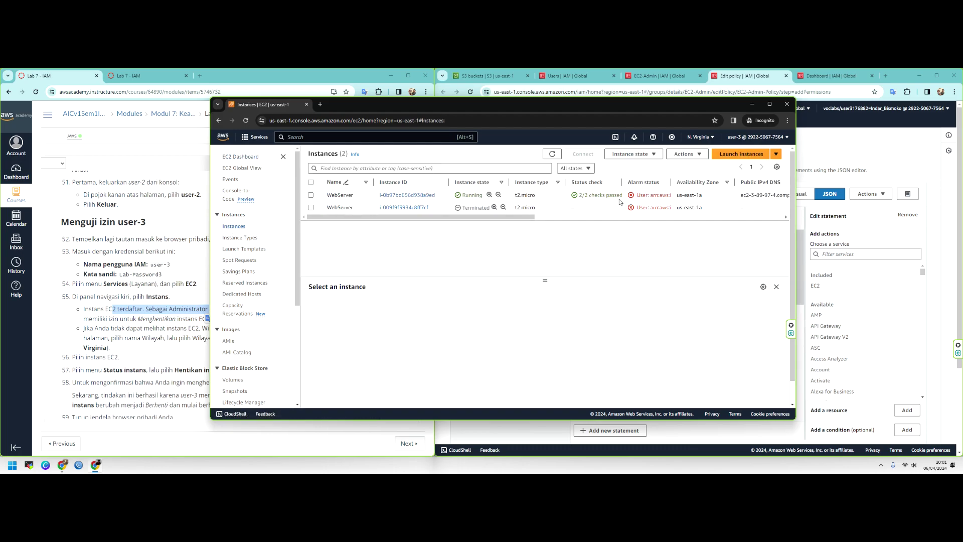
Examine the actions in EC2-Admin-Policy and the lab instructions on user-3's EC2 permission and the correct Region.
click(859, 130)
drag(634, 247, 658, 247)
click(327, 248)
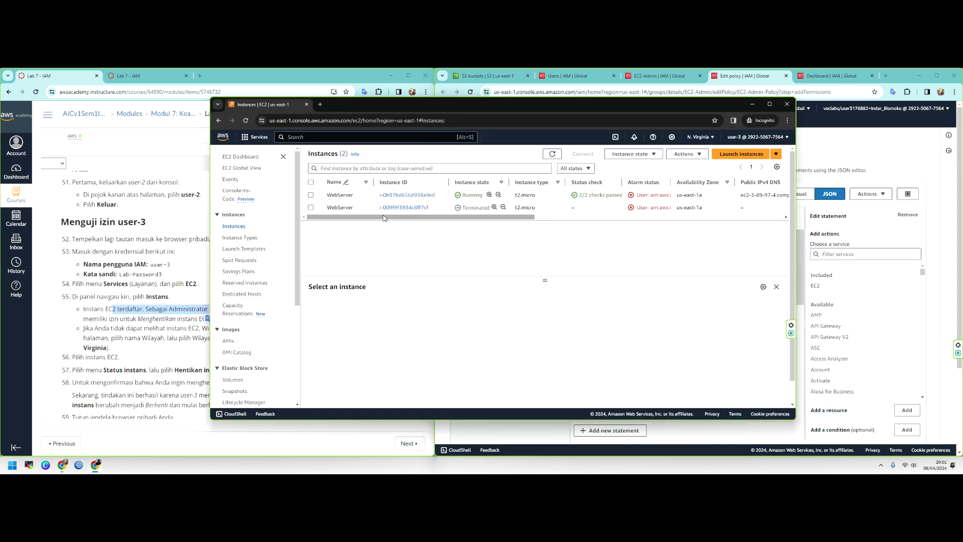
click(145, 321)
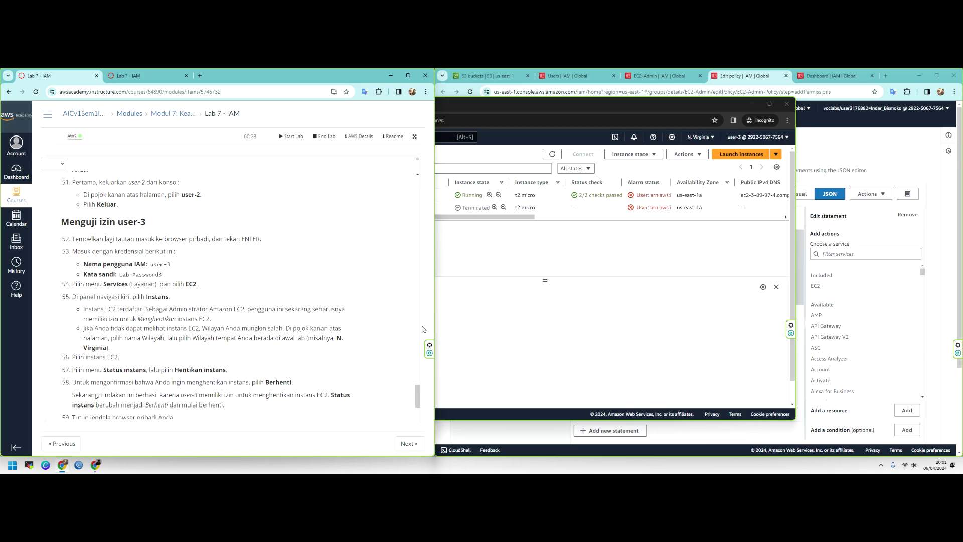
click(534, 332)
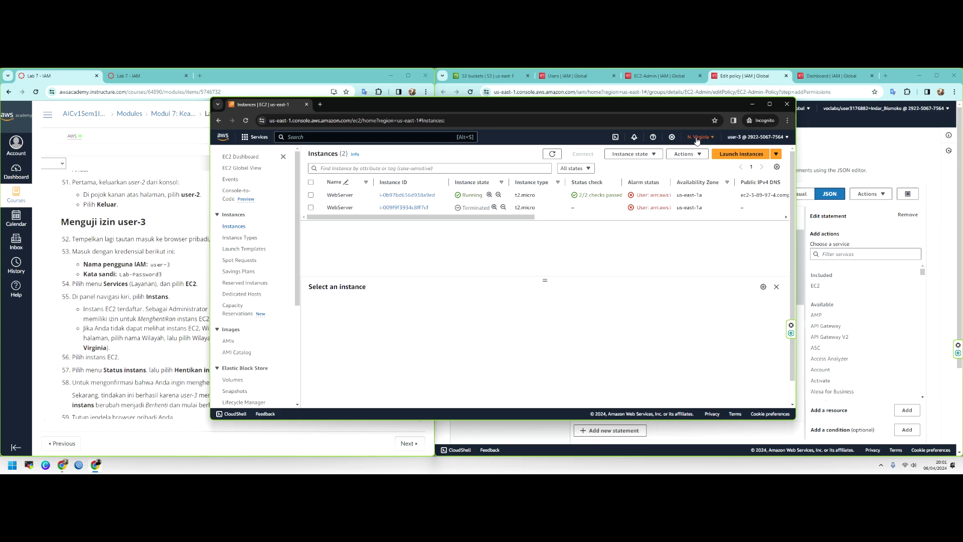
click(151, 336)
drag(167, 329, 207, 329)
click(542, 273)
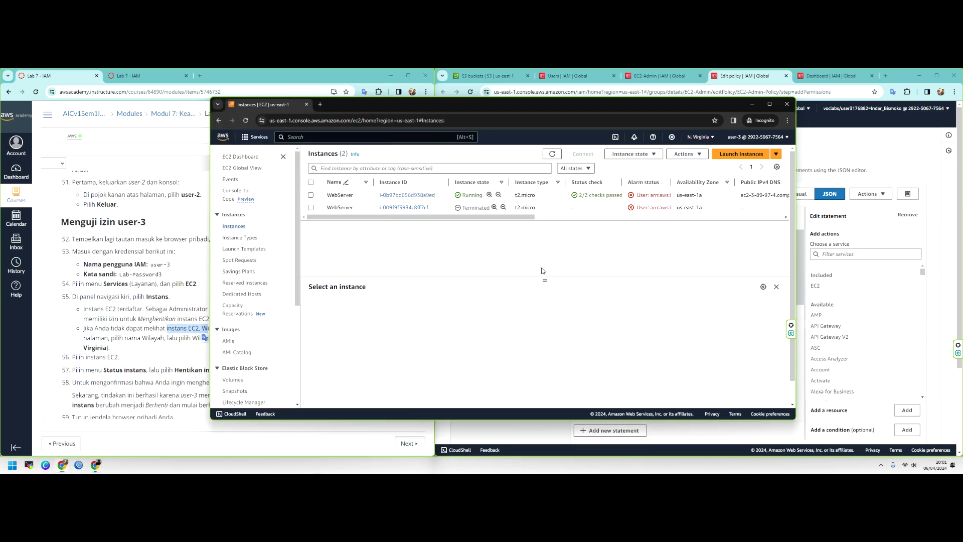
Stop the running WebServer instance as user-3 and compare the outcome with step 58 of the lab instructions.
click(311, 195)
click(633, 154)
click(634, 170)
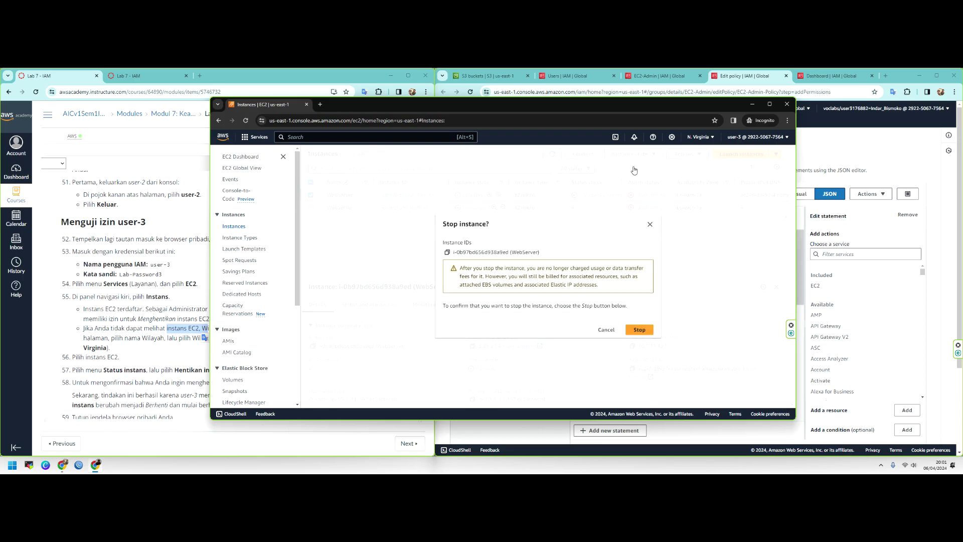
click(638, 330)
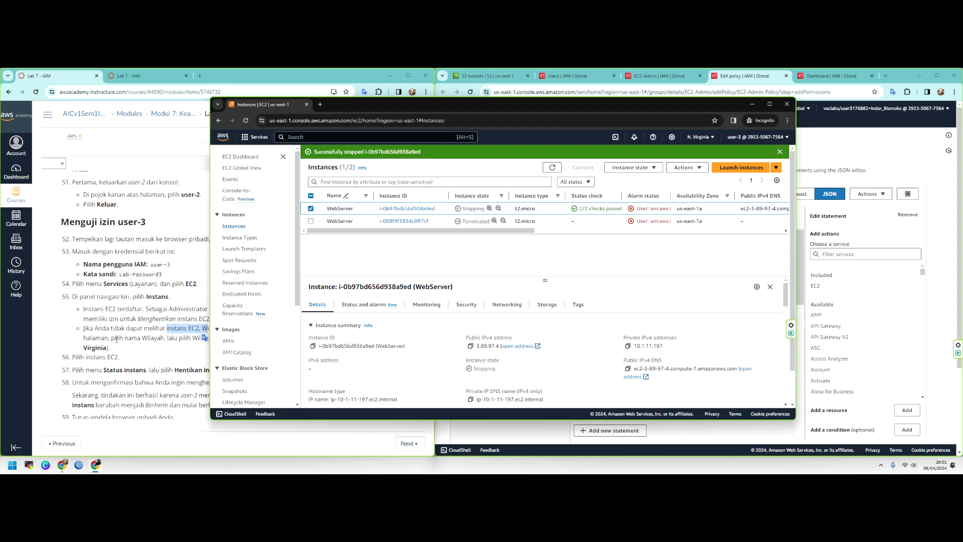
click(80, 370)
scroll(130, 366, down, 1)
drag(108, 357, 246, 346)
drag(142, 357, 247, 357)
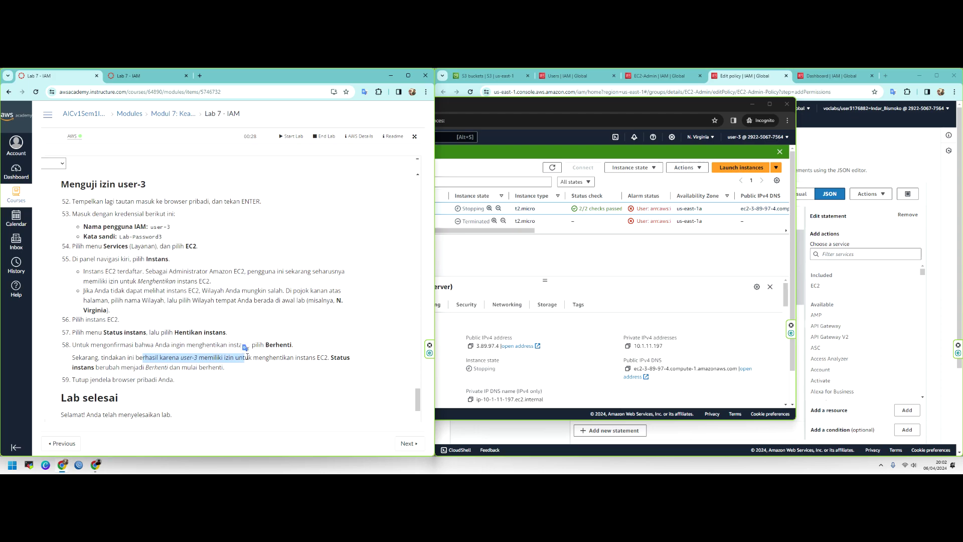
click(526, 249)
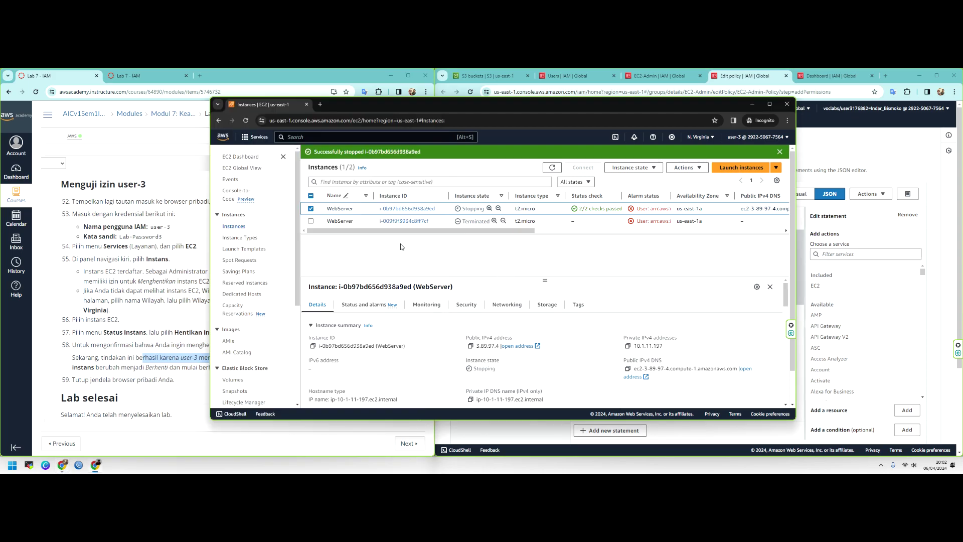
Open the S3 bucket list as user-3 to test bucket access, and compare it with the actions in EC2-Admin-Policy.
click(259, 137)
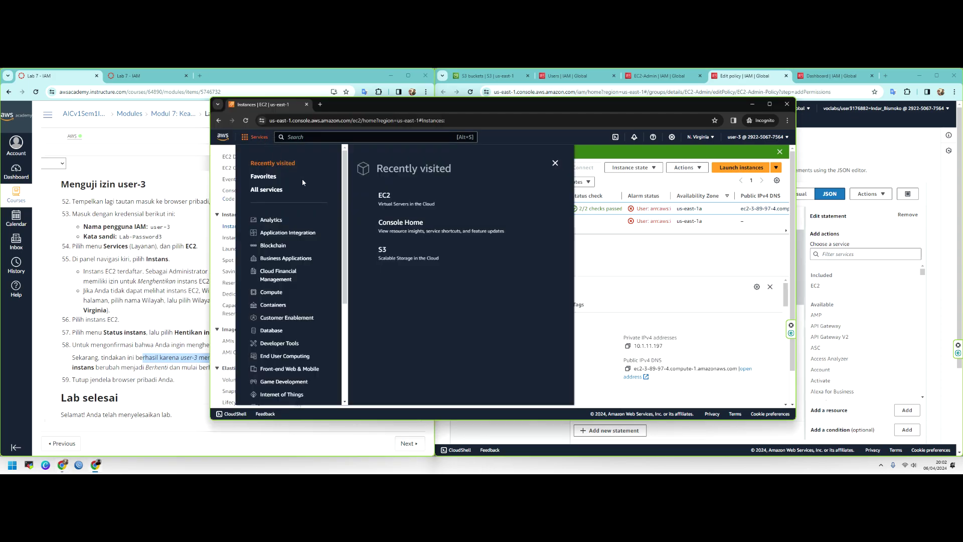
click(381, 249)
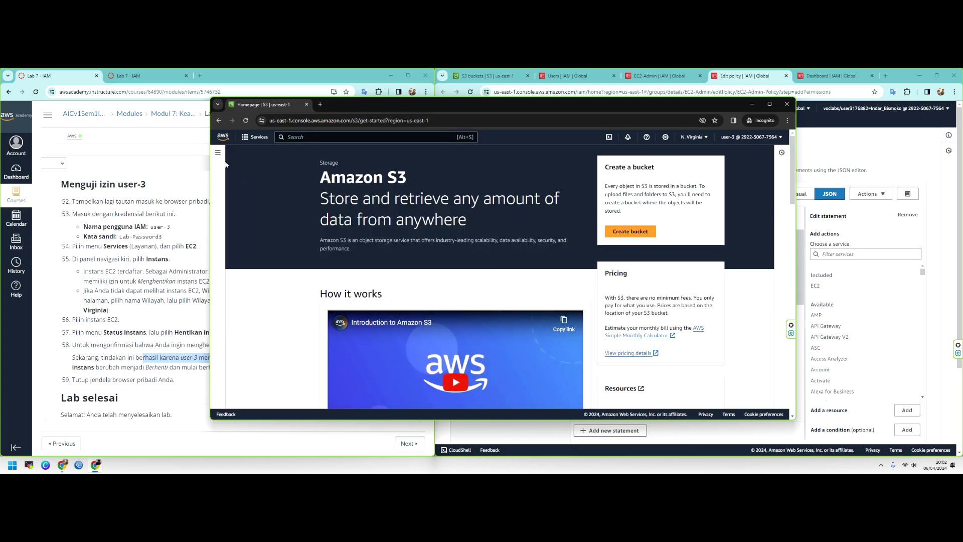
click(217, 152)
click(236, 184)
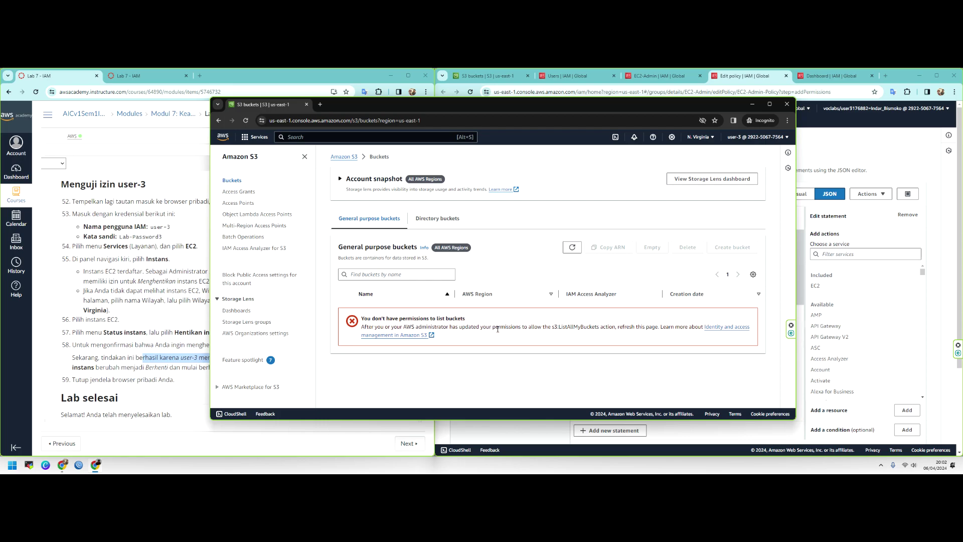
click(828, 144)
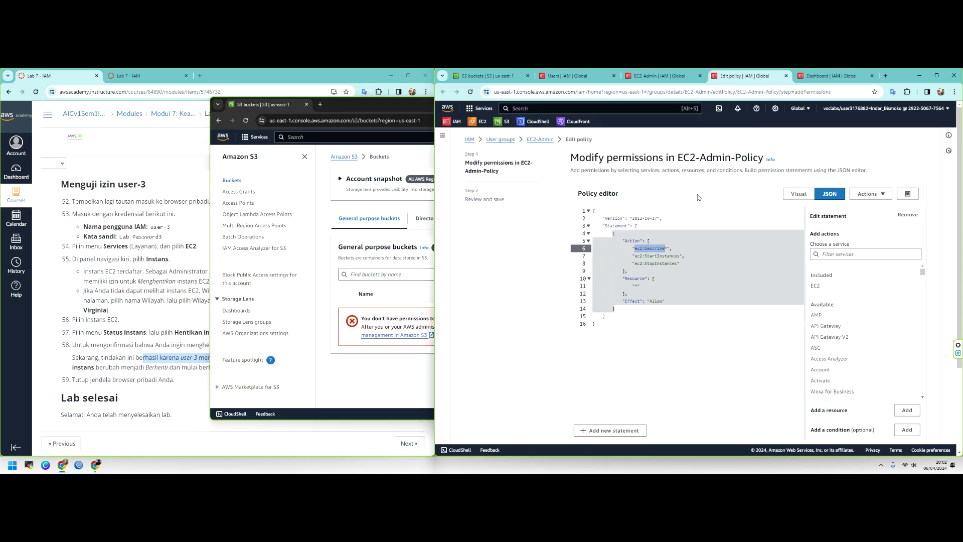
Read the lab's closing instructions on signing out and ending the lab, and expand the IAM console navigation.
click(80, 286)
scroll(151, 297, down, 1)
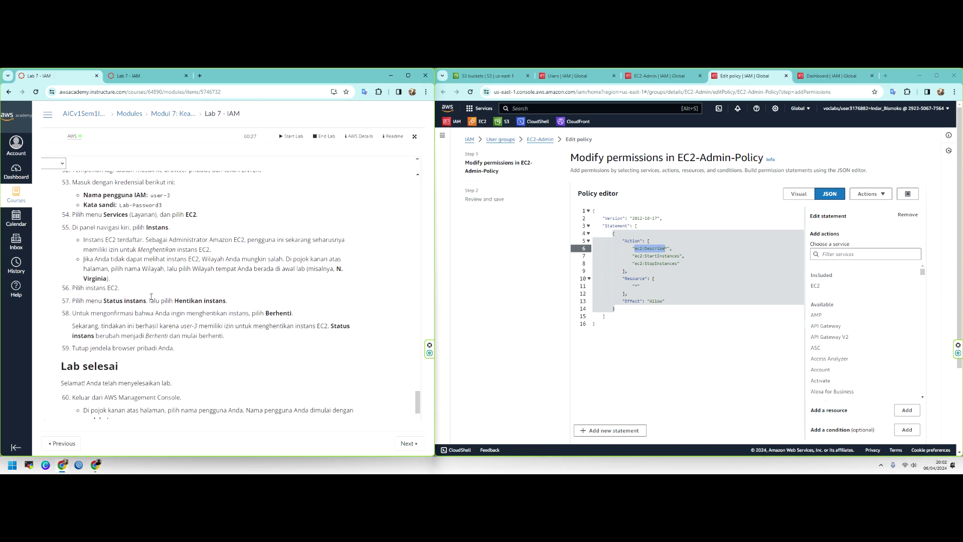
scroll(153, 296, down, 2)
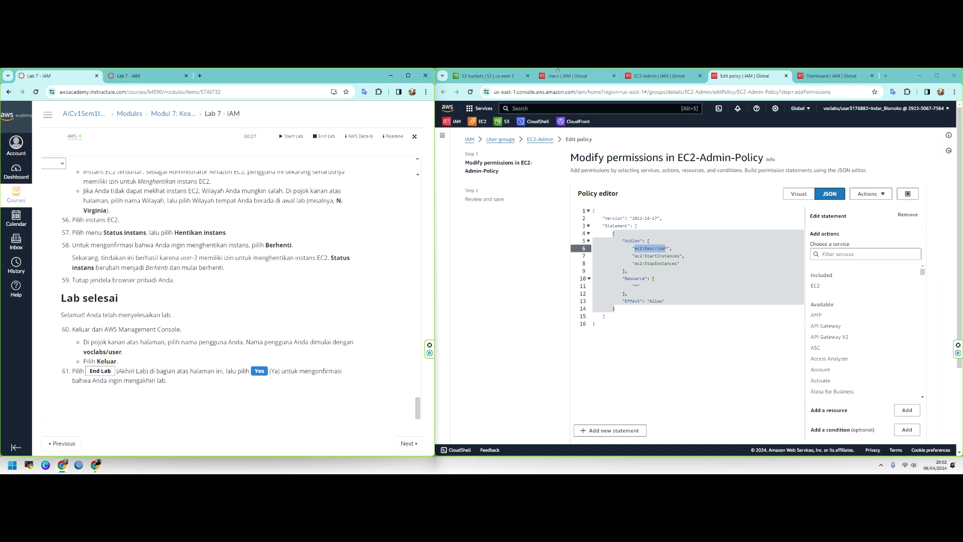
click(443, 135)
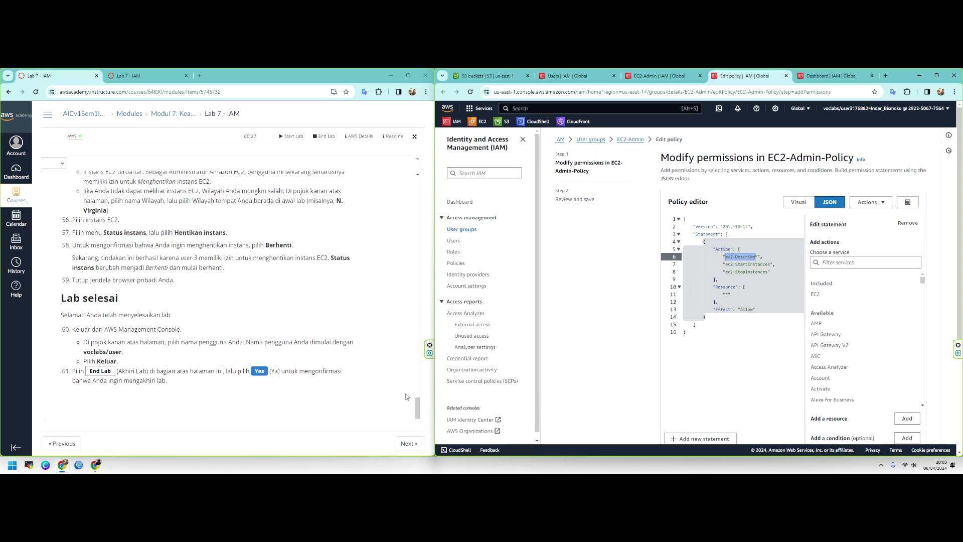
Return to the start of the Indonesian lab instructions and review the overview of IAM users, groups and policies.
drag(417, 404, 417, 187)
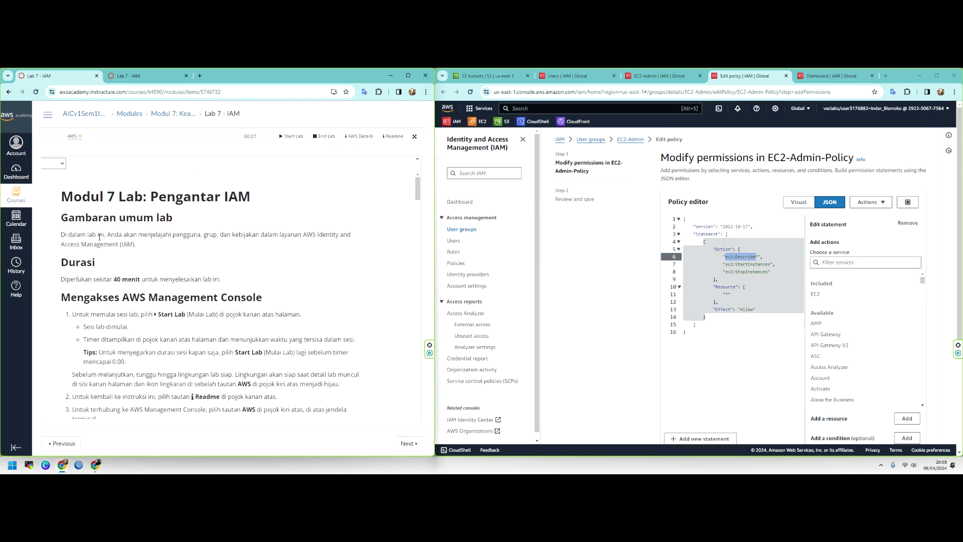
drag(116, 235, 245, 235)
double_click(188, 235)
click(205, 234)
click(318, 237)
double_click(327, 235)
click(122, 244)
drag(146, 247, 61, 246)
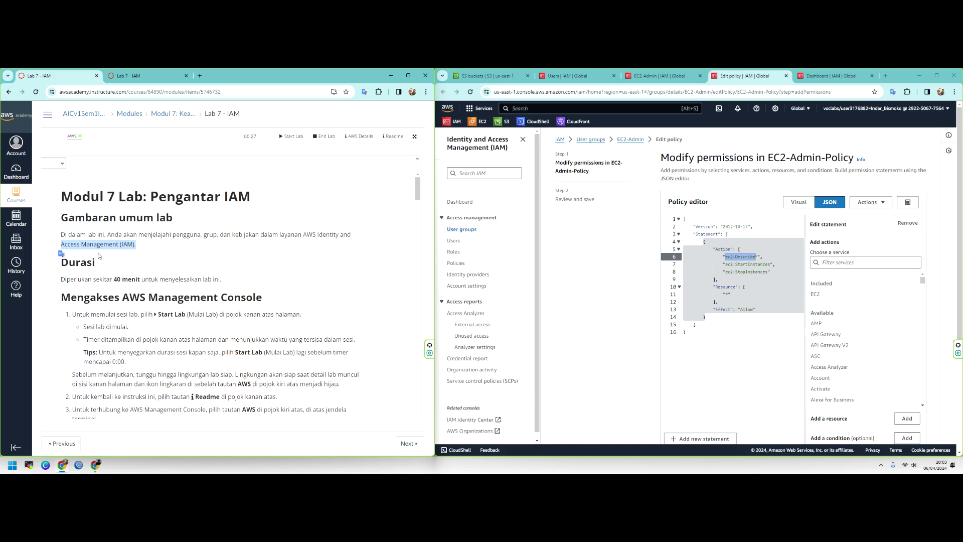
Switch to the start of the English lab instructions and highlight the title "Module 7 Lab: Introduction to IAM".
click(148, 74)
scroll(164, 217, up, 10)
scroll(165, 217, up, 15)
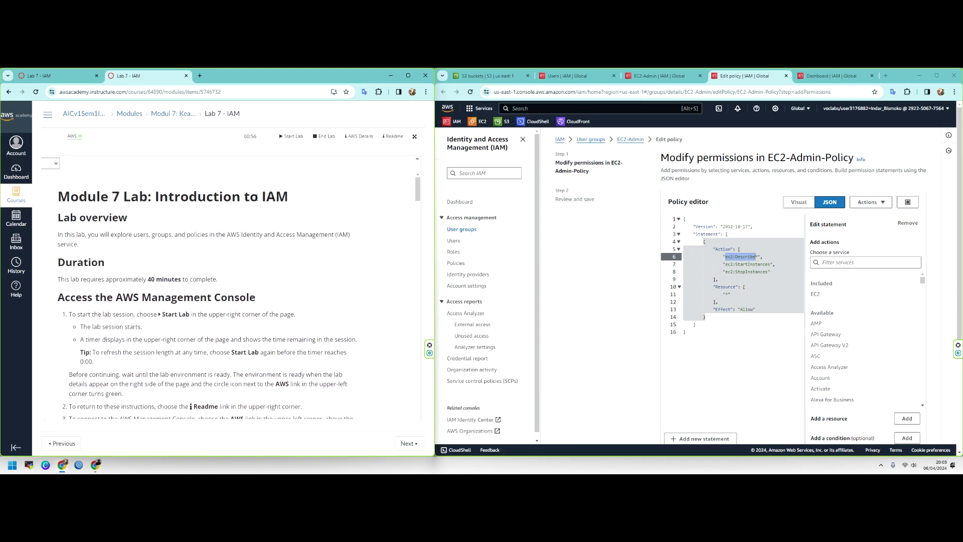
drag(287, 197, 70, 197)
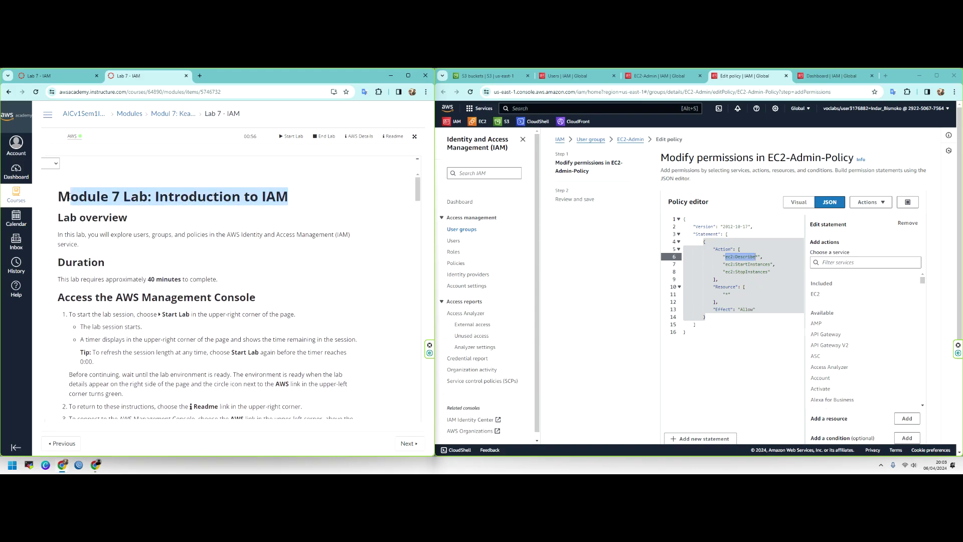